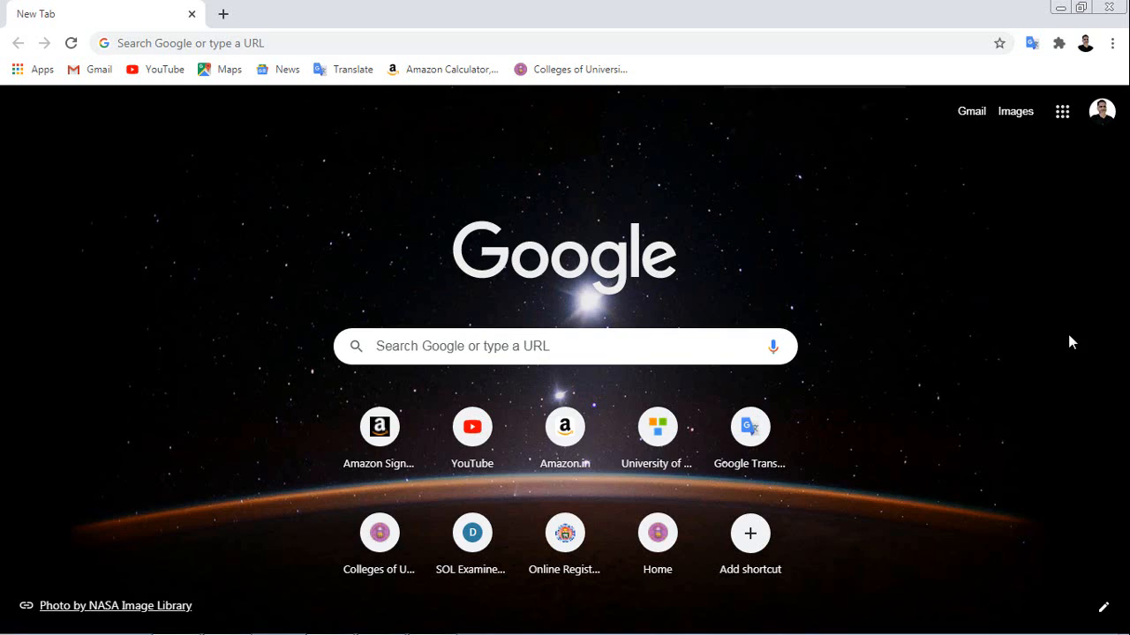
Search Google for 'incometaxindia.gov.in login' and open the e-Filing Home Page result.
{"action": "left_click", "coordinate": [523, 353]}
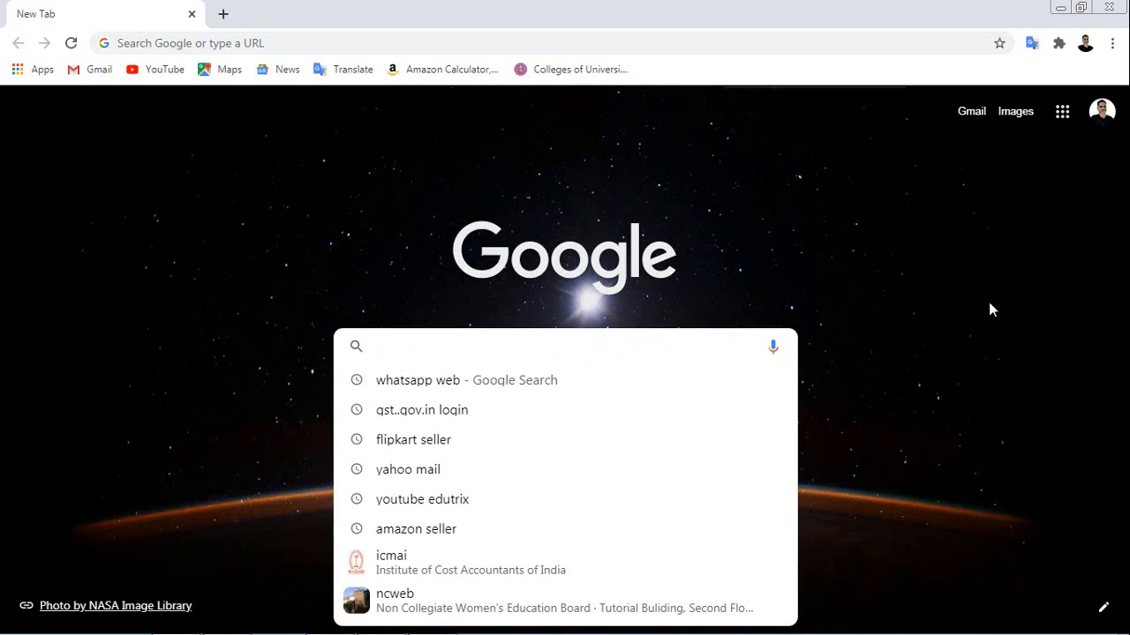
{"action": "type", "text": "incometaxindia.gov.in login"}
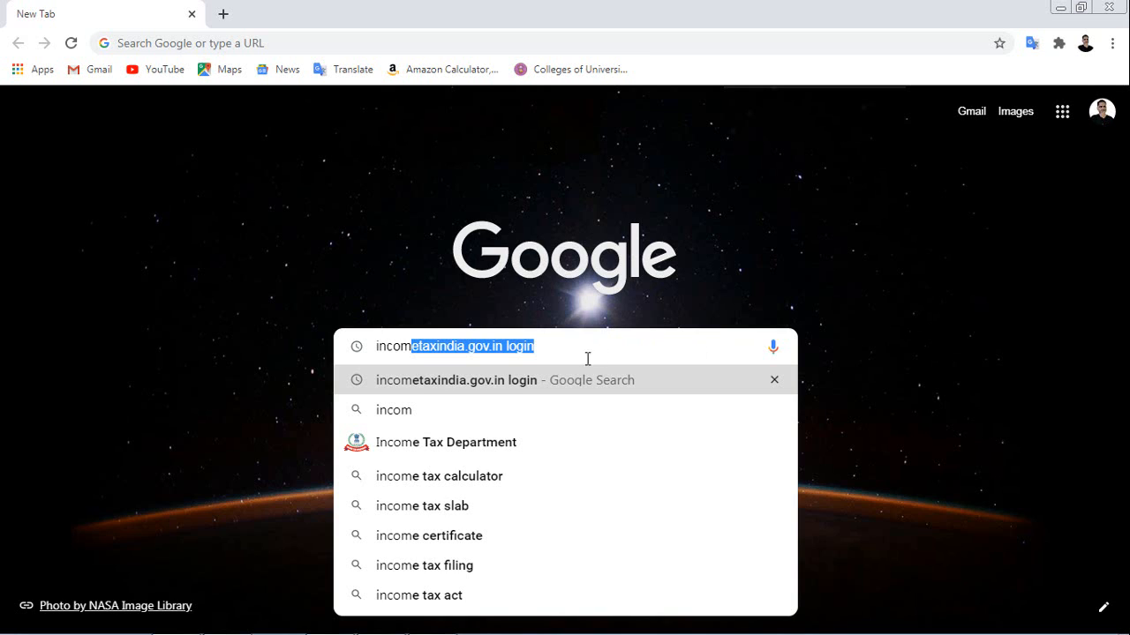
{"action": "left_click", "coordinate": [435, 387]}
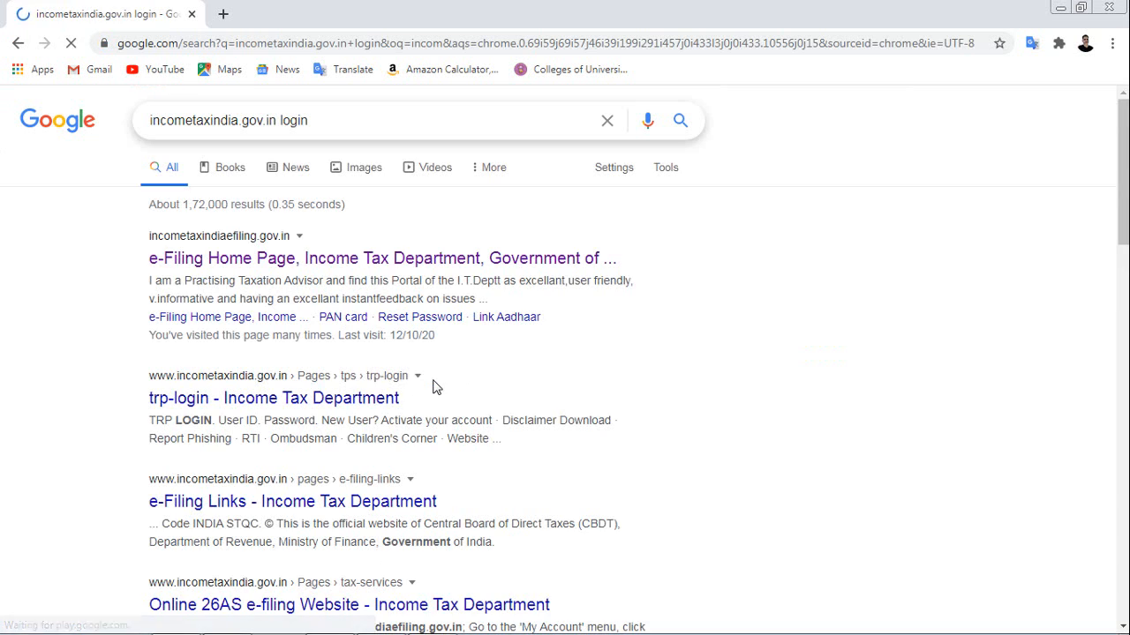
{"action": "left_click", "coordinate": [273, 259]}
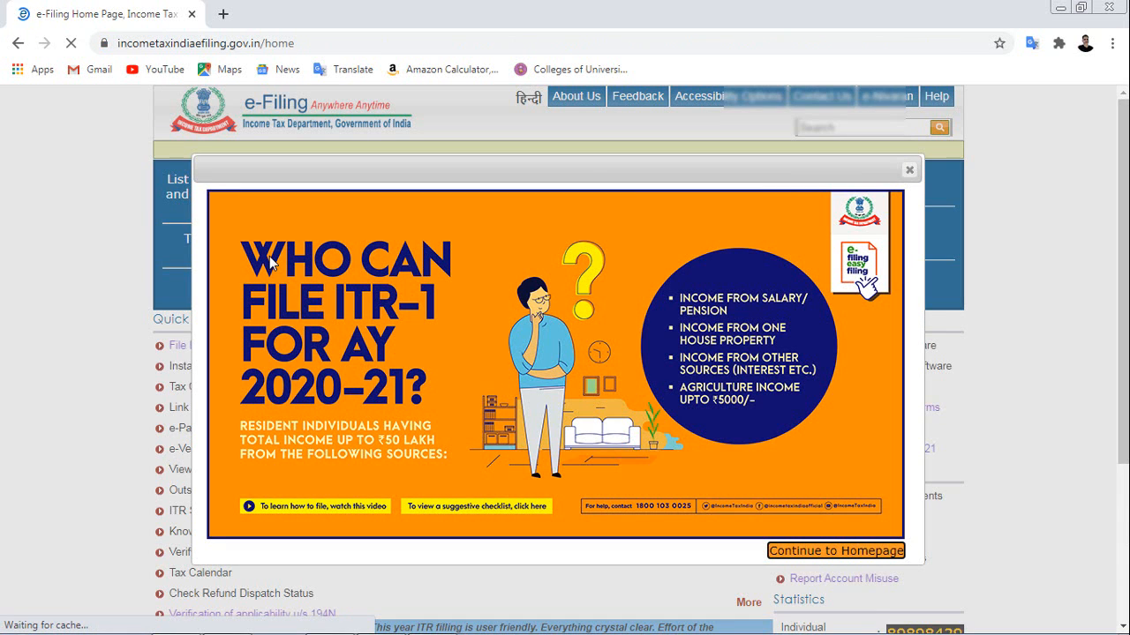
Dismiss the ITR-1 notice popup and go to the registered-user Login page.
{"action": "left_click", "coordinate": [909, 170]}
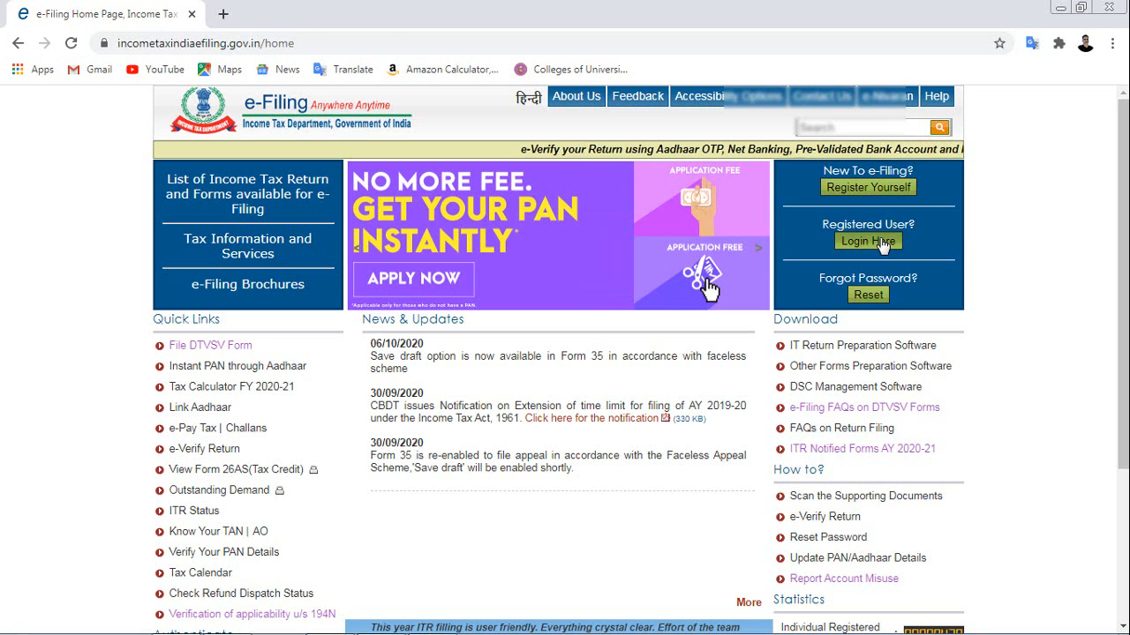
{"action": "left_click", "coordinate": [868, 241]}
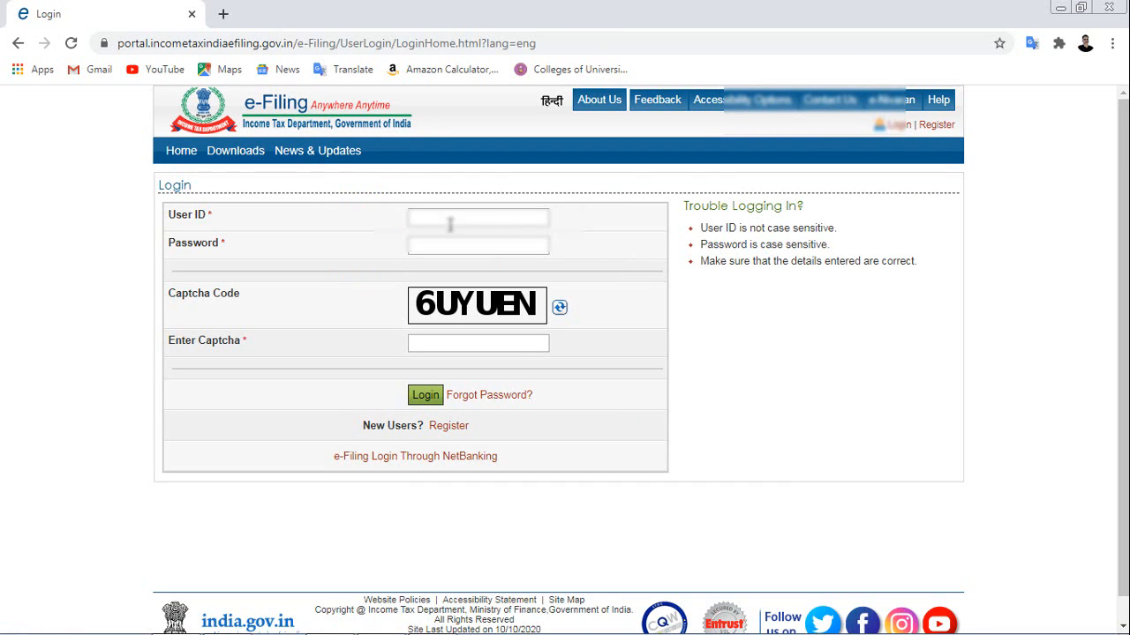
Fill the login form with the account user ID, password and the displayed captcha.
{"action": "left_click", "coordinate": [413, 220]}
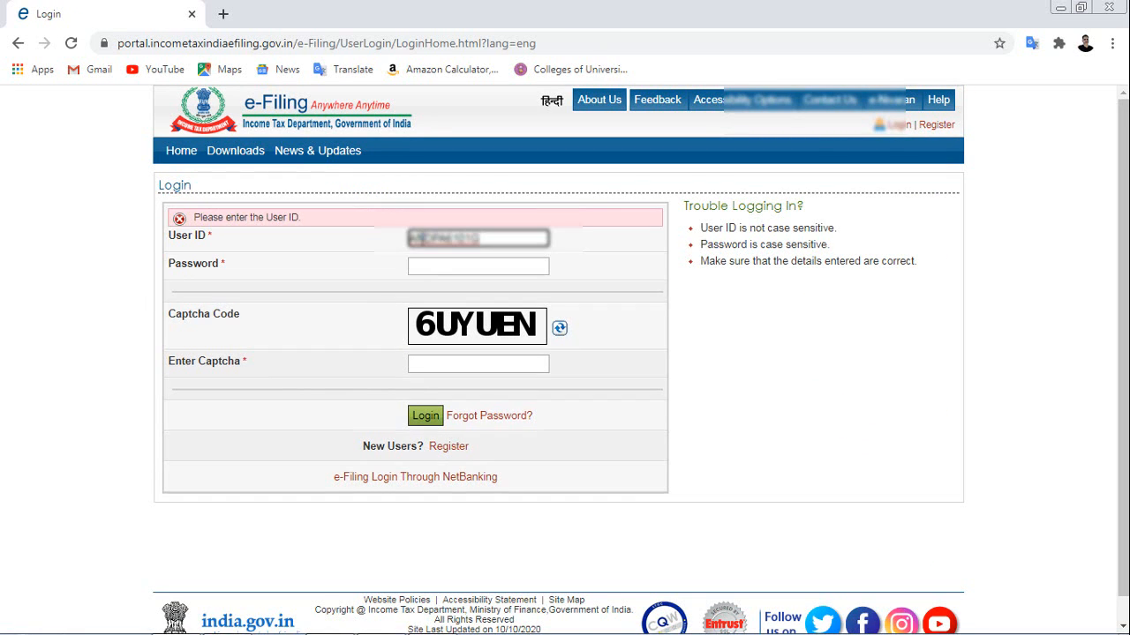
{"action": "type", "text": "Q"}
{"action": "left_click", "coordinate": [429, 267]}
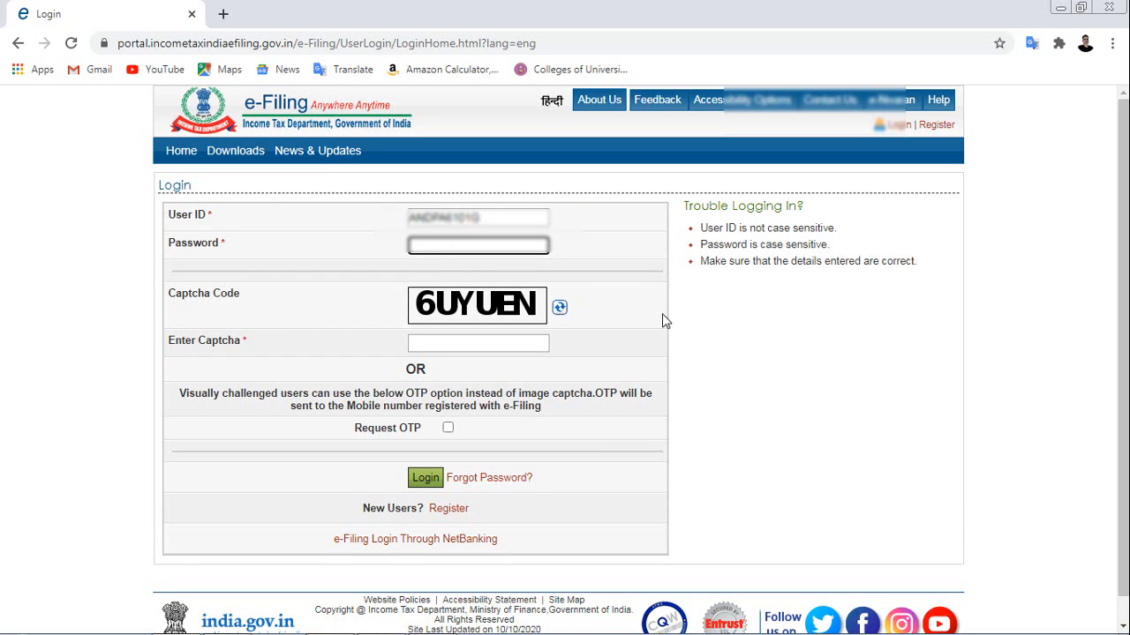
{"action": "type", "text": "••••••••••"}
{"action": "left_click", "coordinate": [455, 343]}
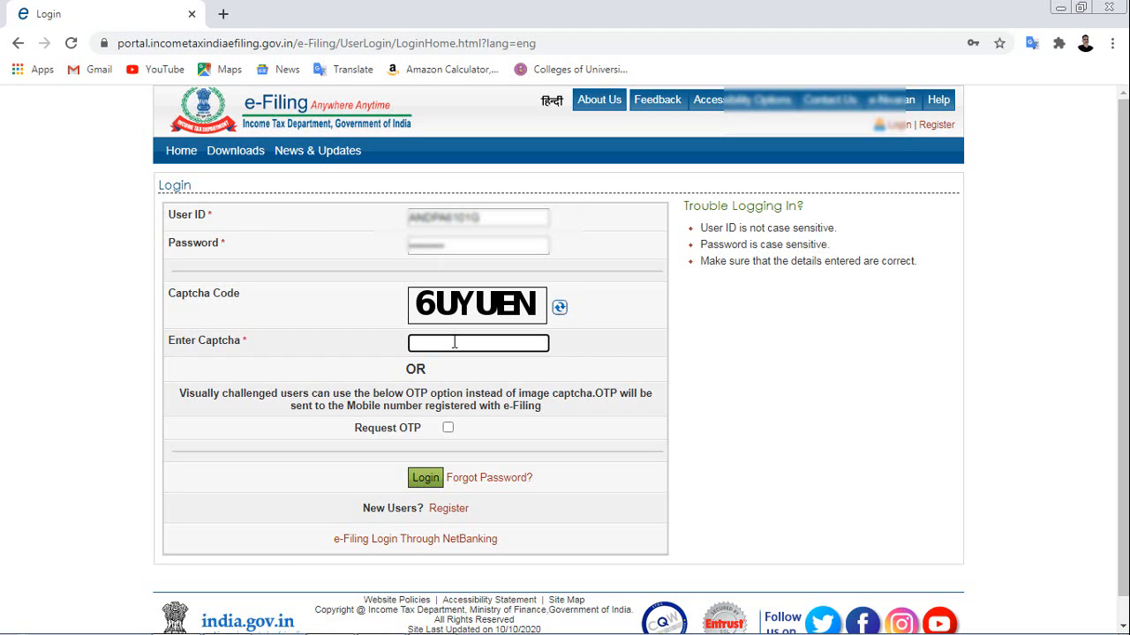
{"action": "type", "text": "6UYUEN"}
Log in, acknowledge the address update notice and skip it to reach the Dashboard.
{"action": "left_click", "coordinate": [427, 477]}
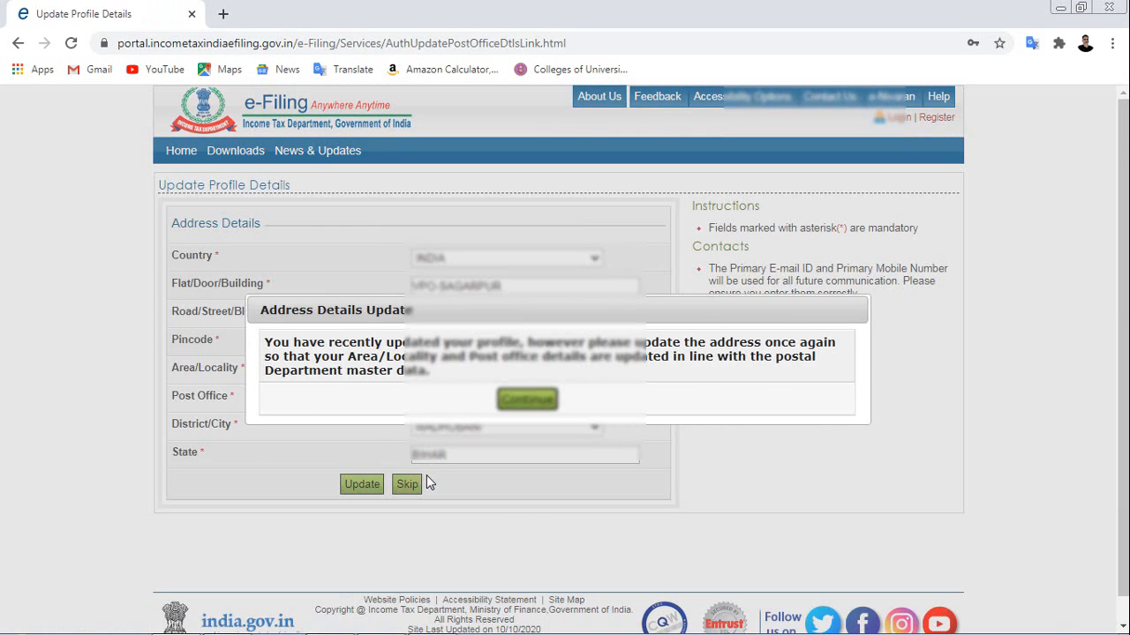
{"action": "left_click", "coordinate": [525, 400]}
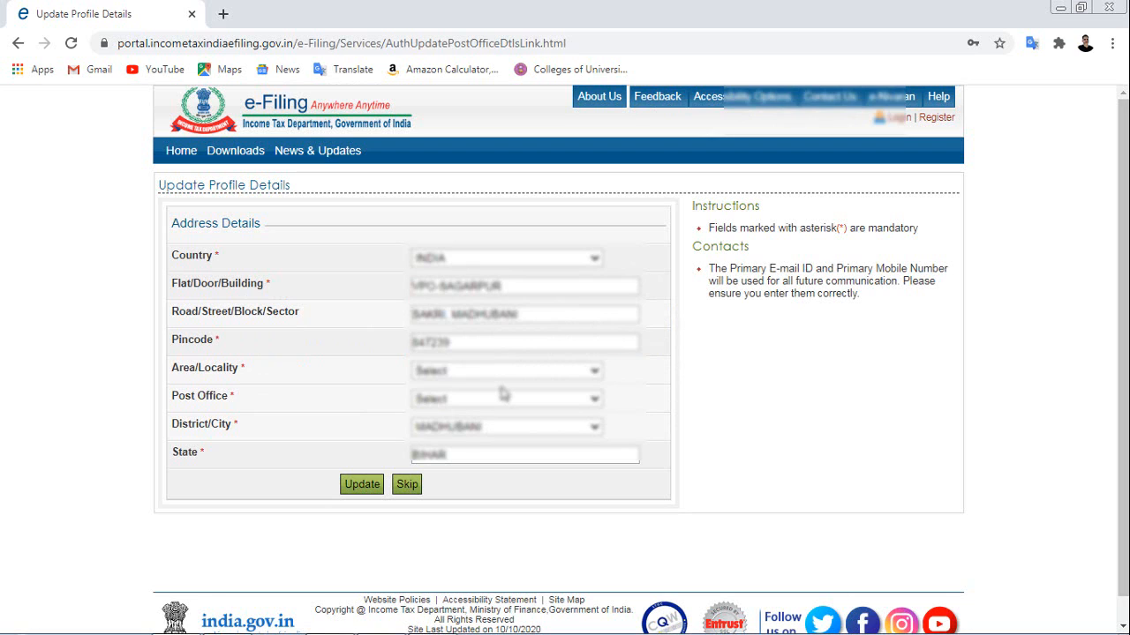
{"action": "left_click", "coordinate": [408, 486]}
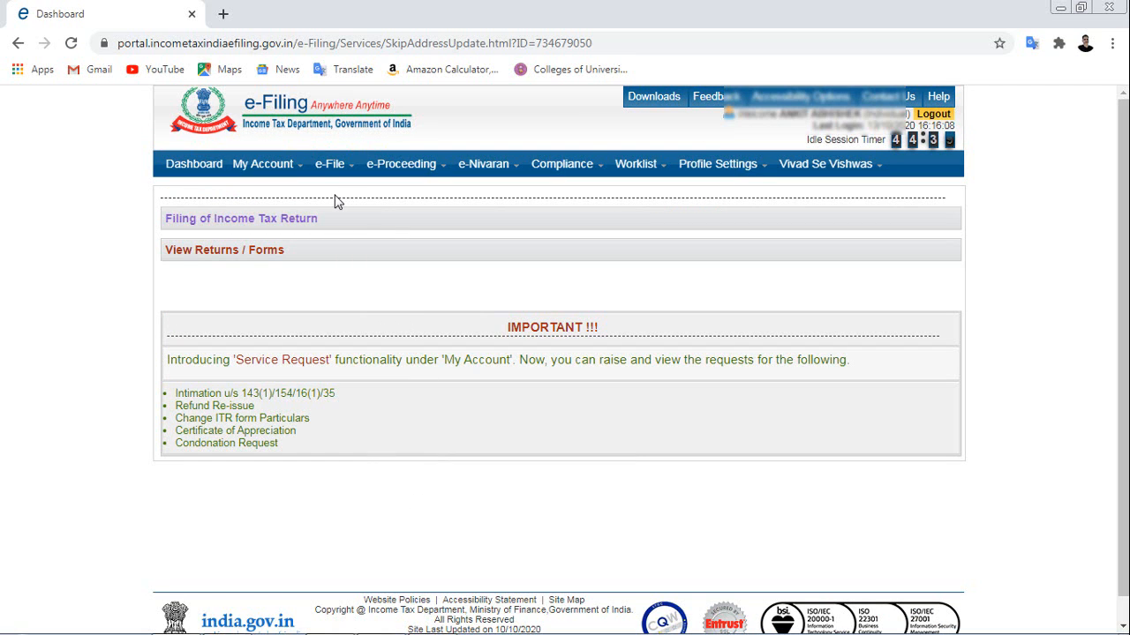
{"action": "mouse_move", "coordinate": [261, 176]}
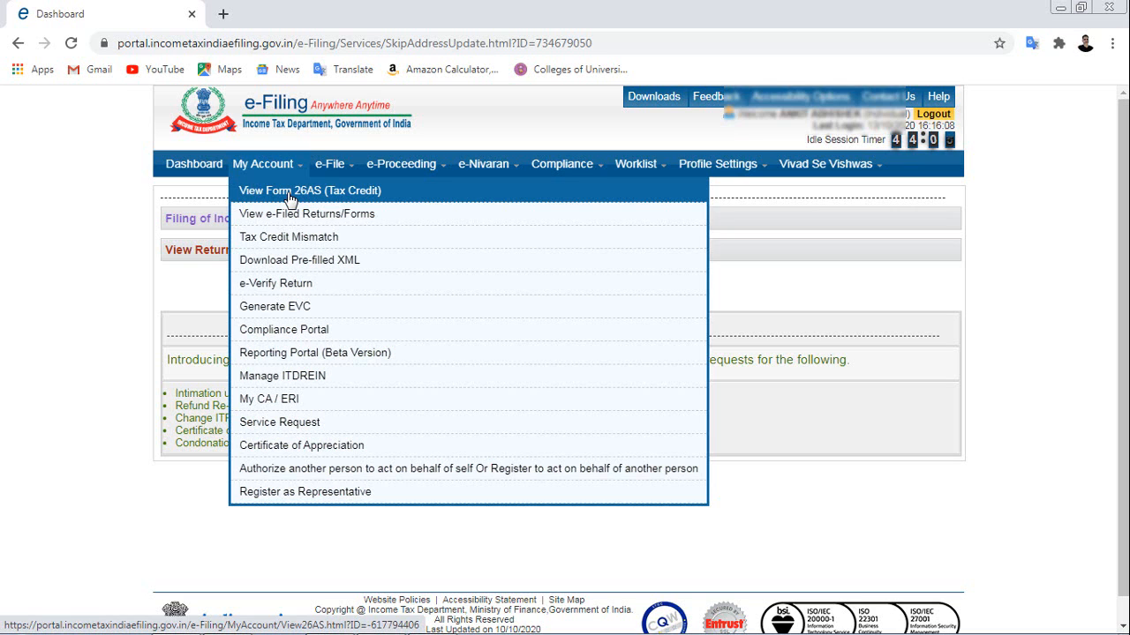
{"action": "mouse_move", "coordinate": [333, 173]}
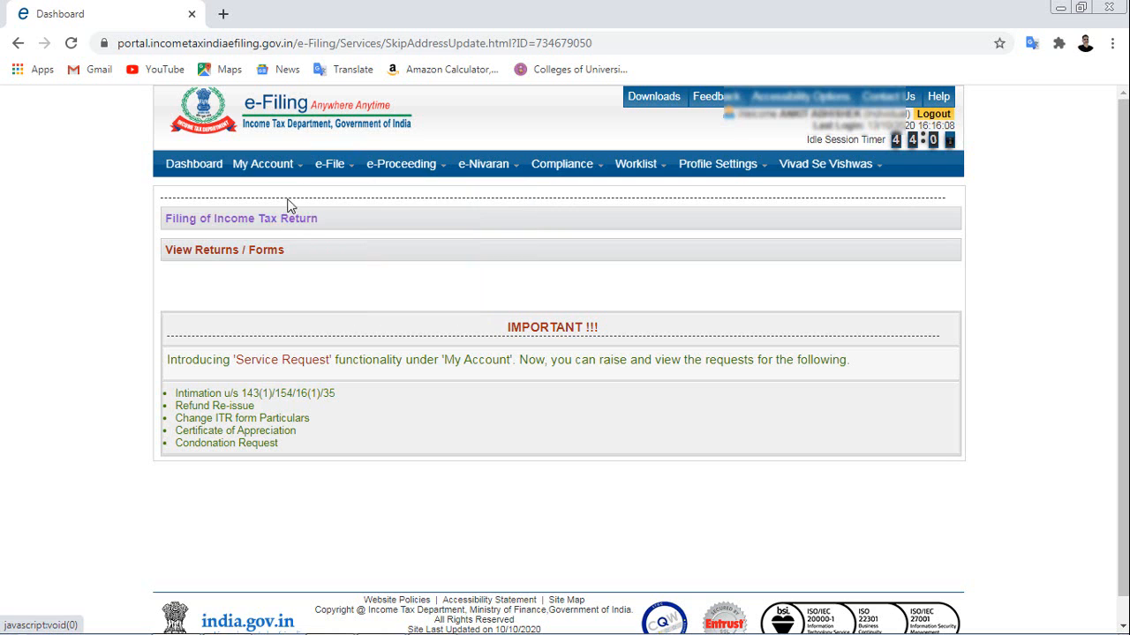
Start a return with AY 2020-21, ITR-1, Original/Revised Return and Prepare and Submit Online.
{"action": "left_click", "coordinate": [247, 220]}
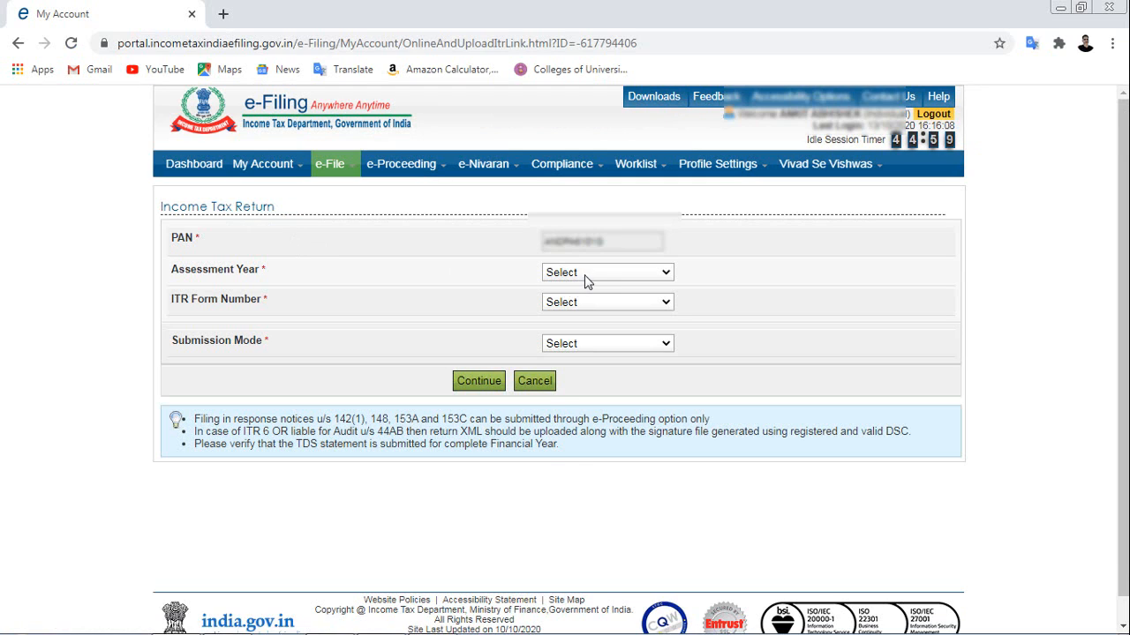
{"action": "left_click", "coordinate": [595, 271]}
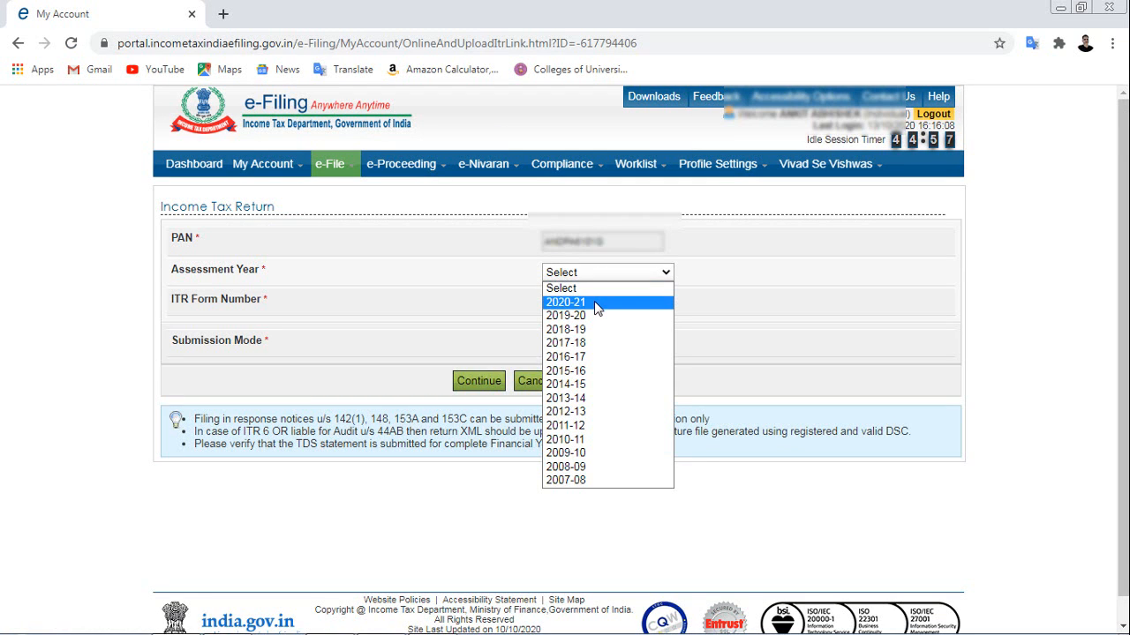
{"action": "left_click", "coordinate": [596, 303]}
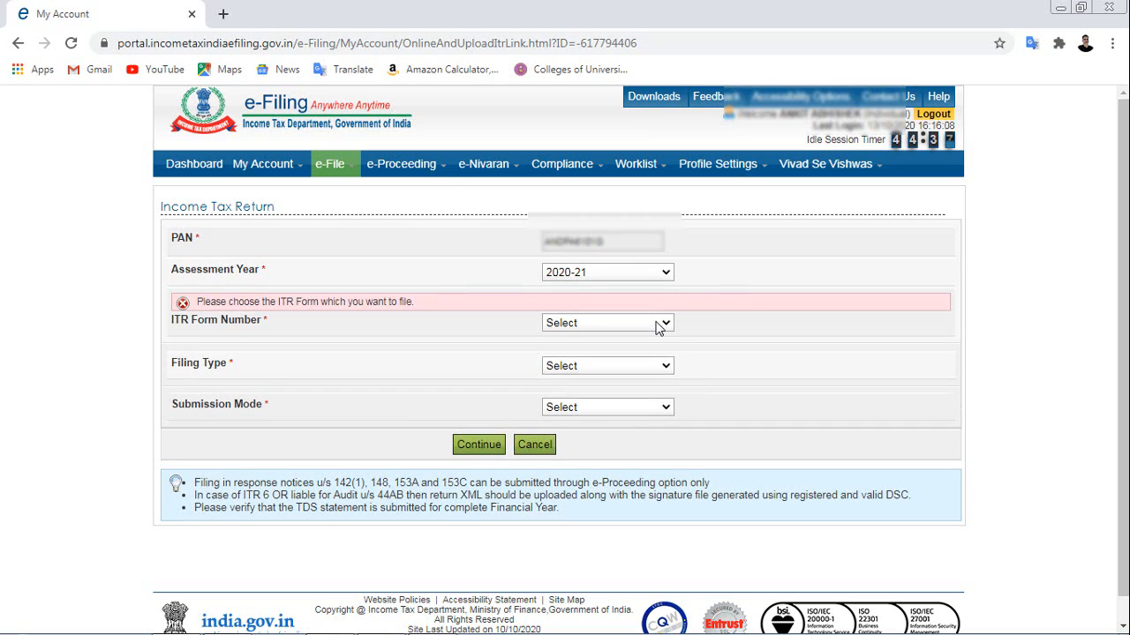
{"action": "left_click", "coordinate": [654, 323]}
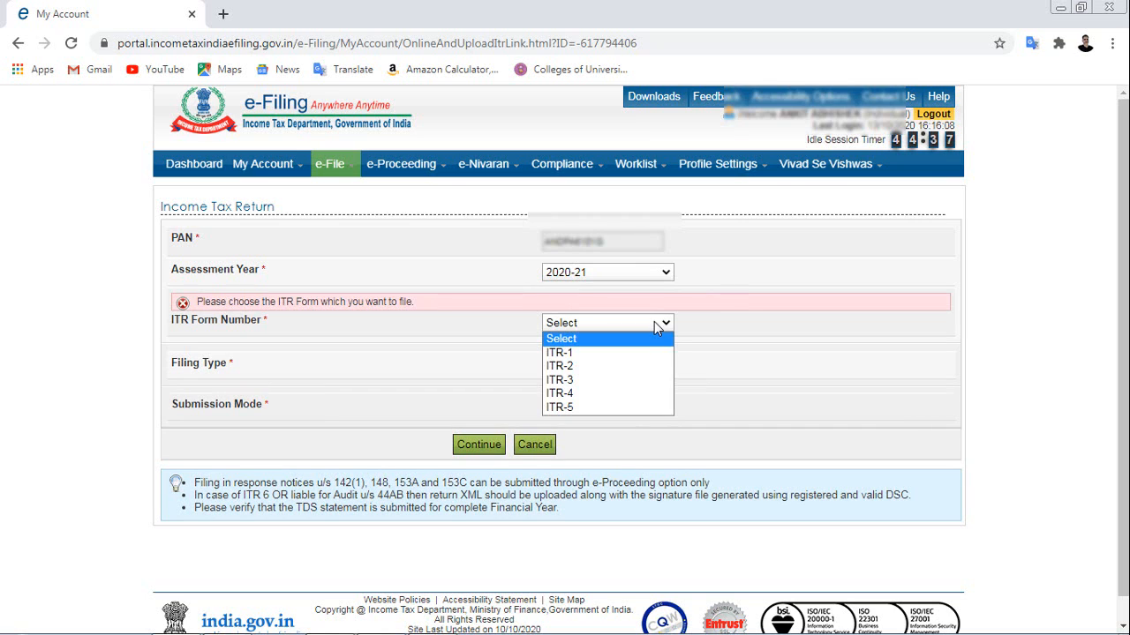
{"action": "left_click", "coordinate": [581, 356]}
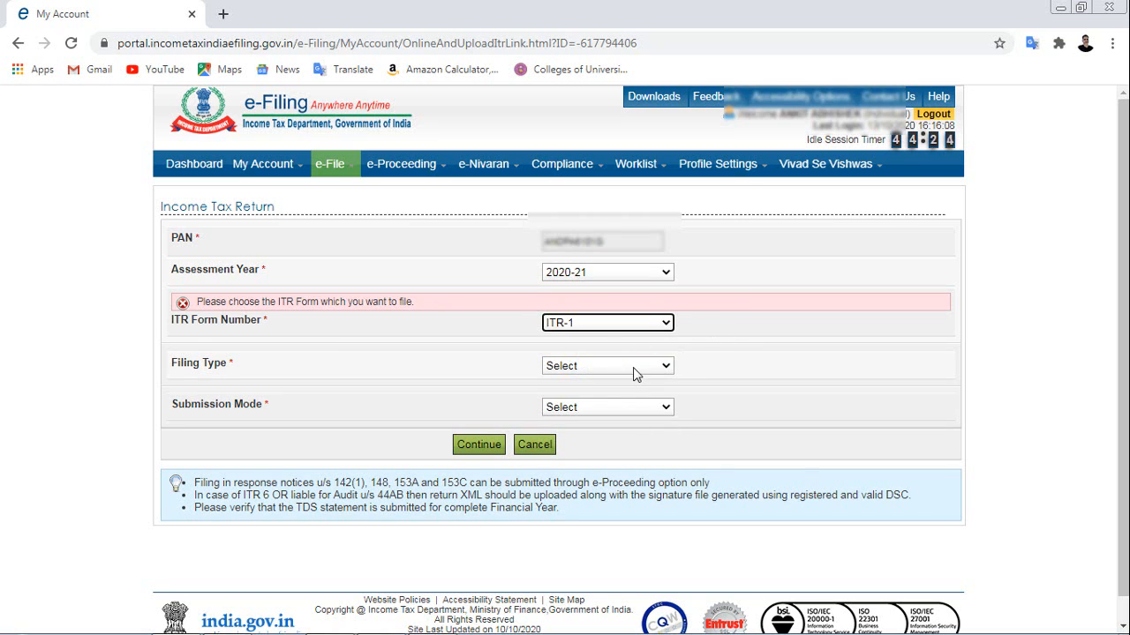
{"action": "left_click", "coordinate": [634, 367]}
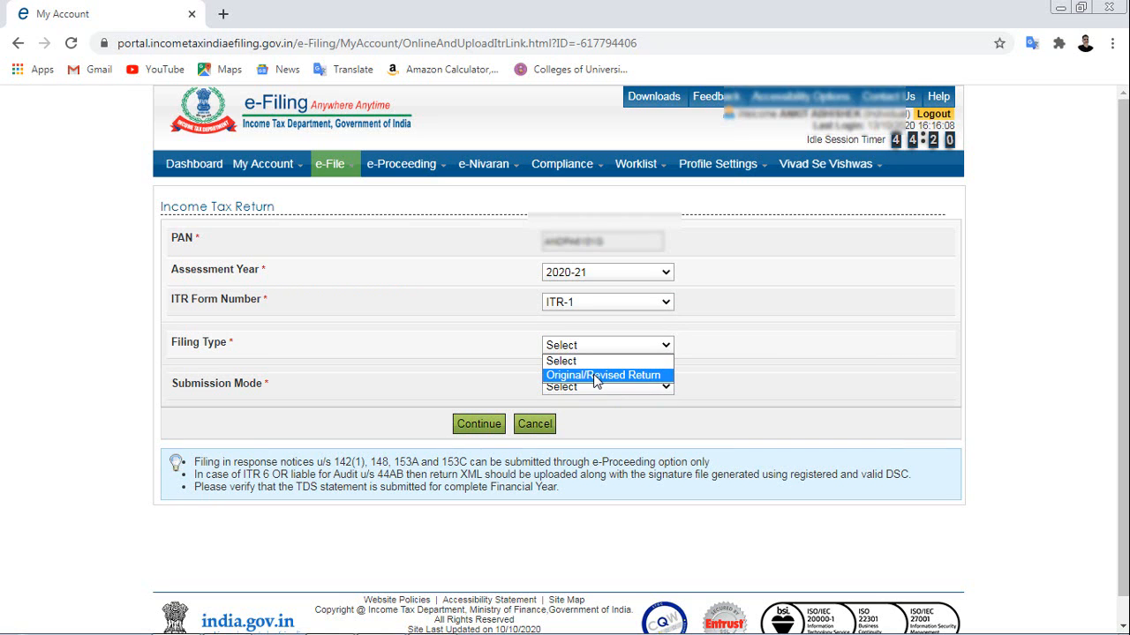
{"action": "left_click", "coordinate": [596, 377]}
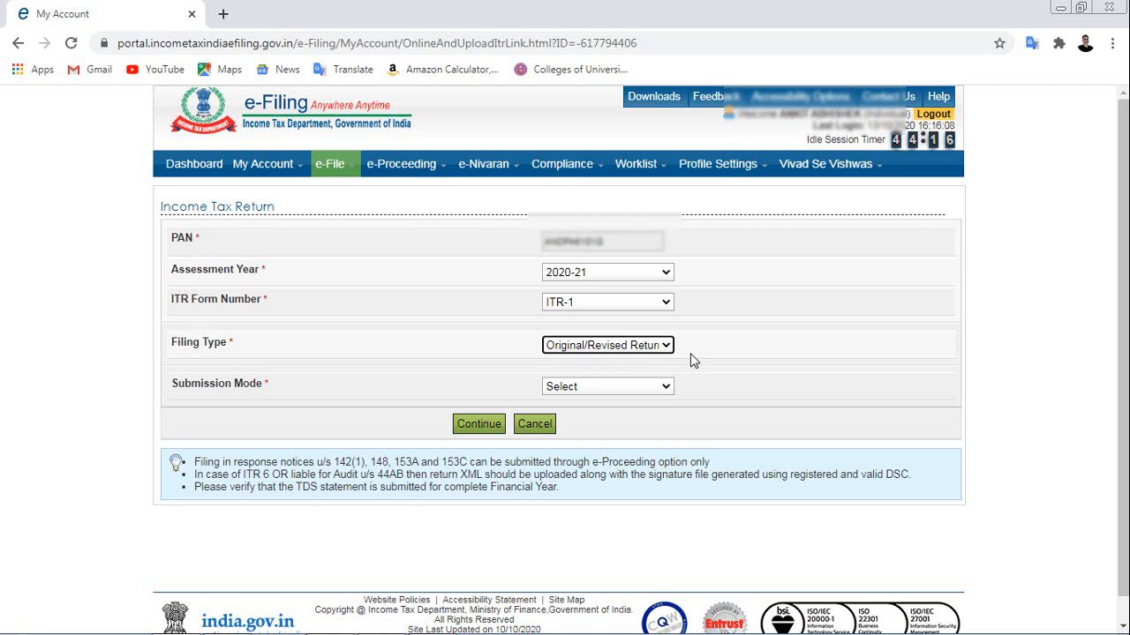
{"action": "left_click", "coordinate": [636, 386]}
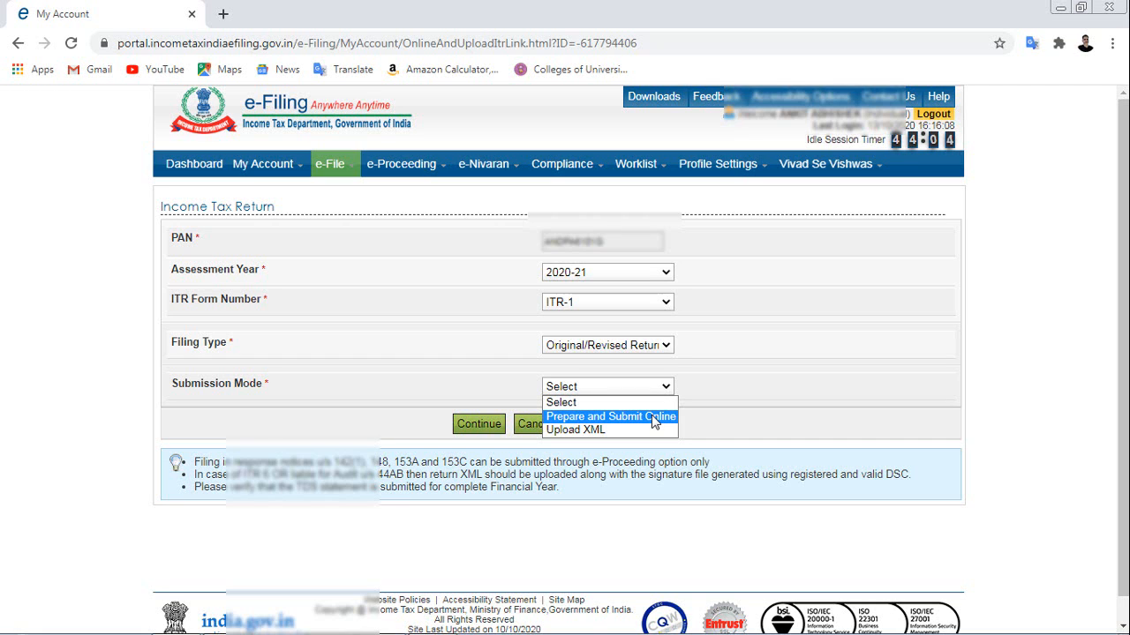
{"action": "left_click", "coordinate": [654, 418]}
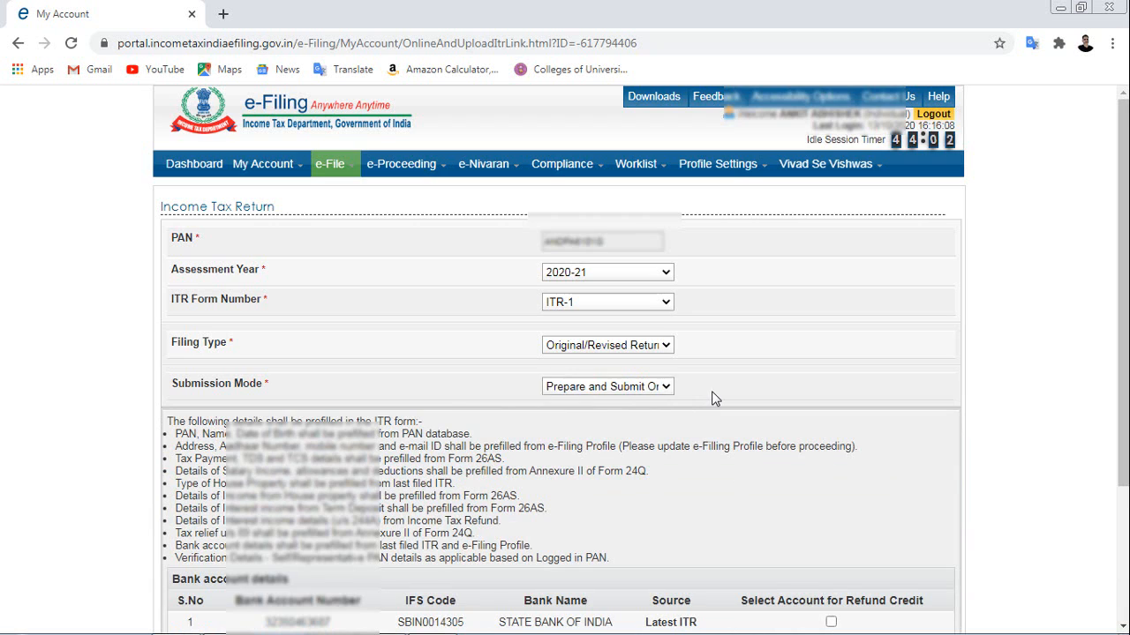
Choose the State Bank of India account for refund credit and agree to the prefill consent.
{"action": "scroll", "coordinate": [713, 397], "scroll_direction": "down", "scroll_amount": 3}
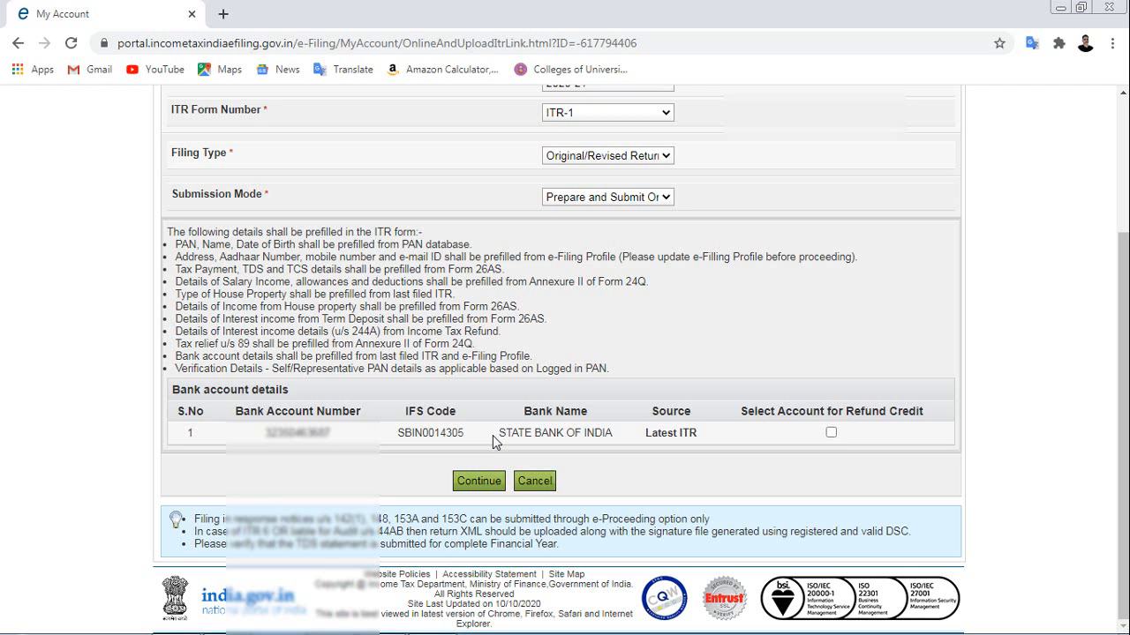
{"action": "left_click", "coordinate": [831, 433]}
{"action": "left_click", "coordinate": [473, 482]}
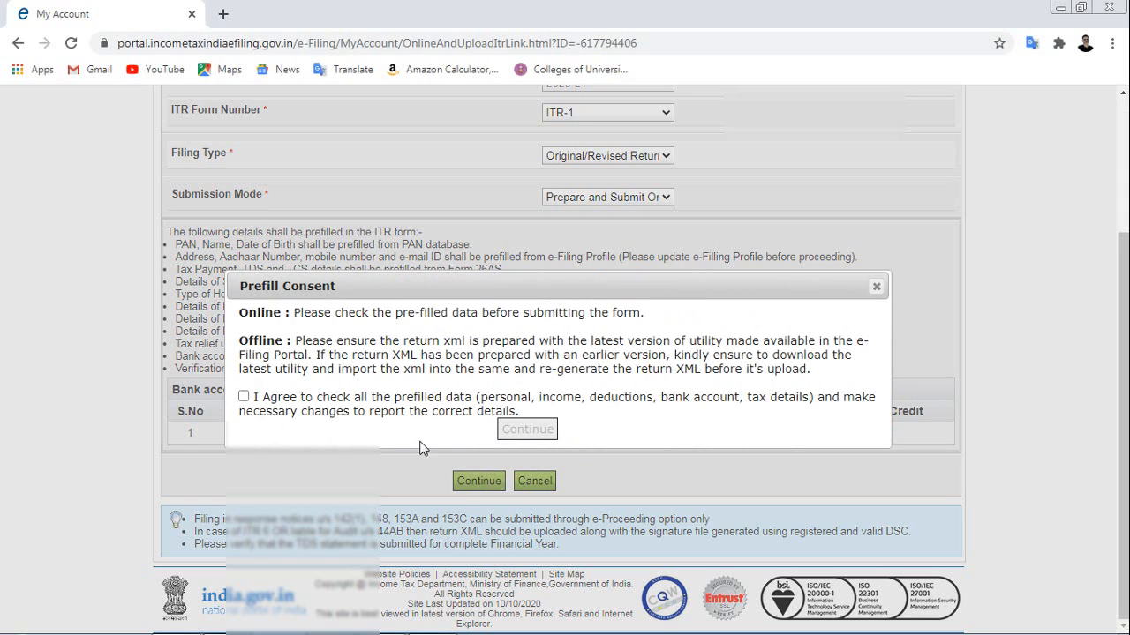
{"action": "left_click", "coordinate": [243, 397]}
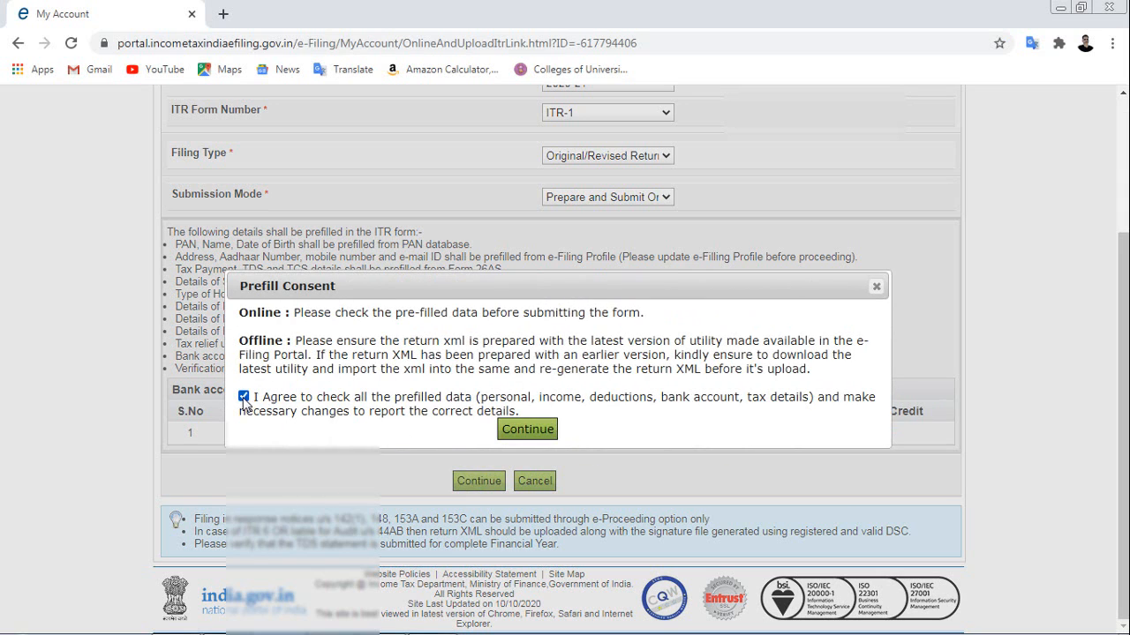
{"action": "left_click", "coordinate": [527, 430]}
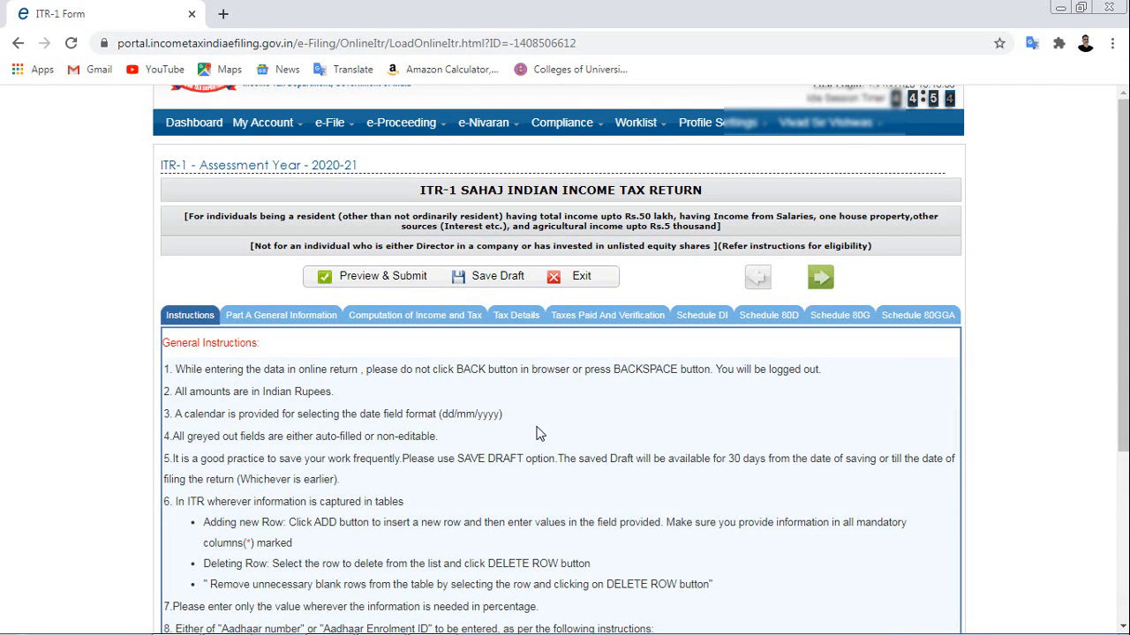
Scroll through the ITR-1 instructions and open the Part A General Information section.
{"action": "scroll", "coordinate": [540, 433], "scroll_direction": "down", "scroll_amount": 3}
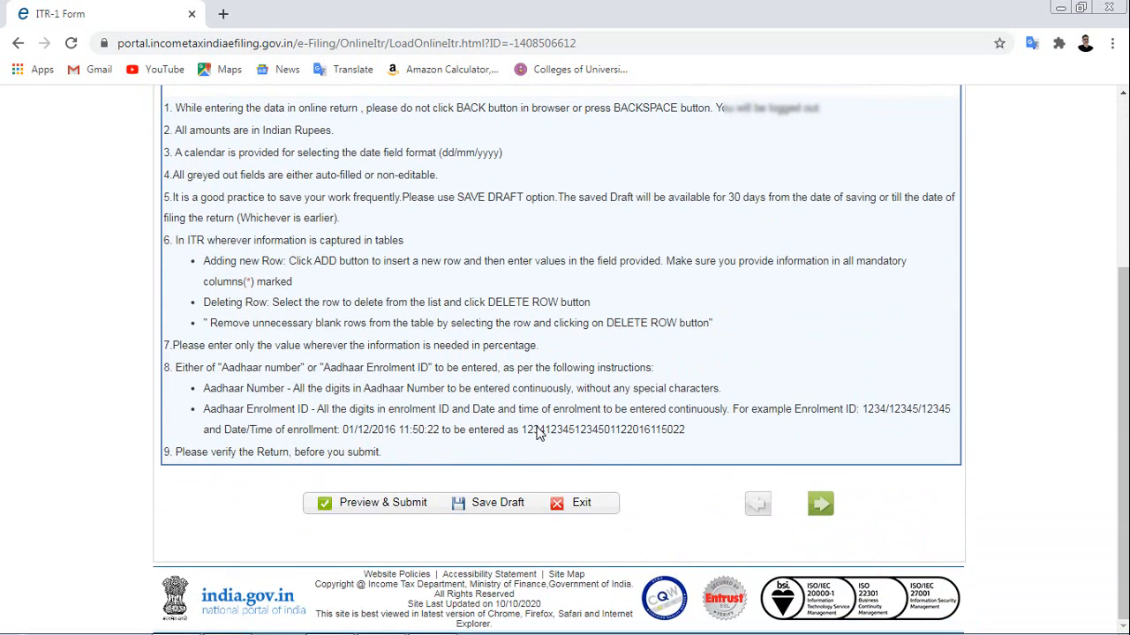
{"action": "scroll", "coordinate": [540, 433], "scroll_direction": "up", "scroll_amount": 2}
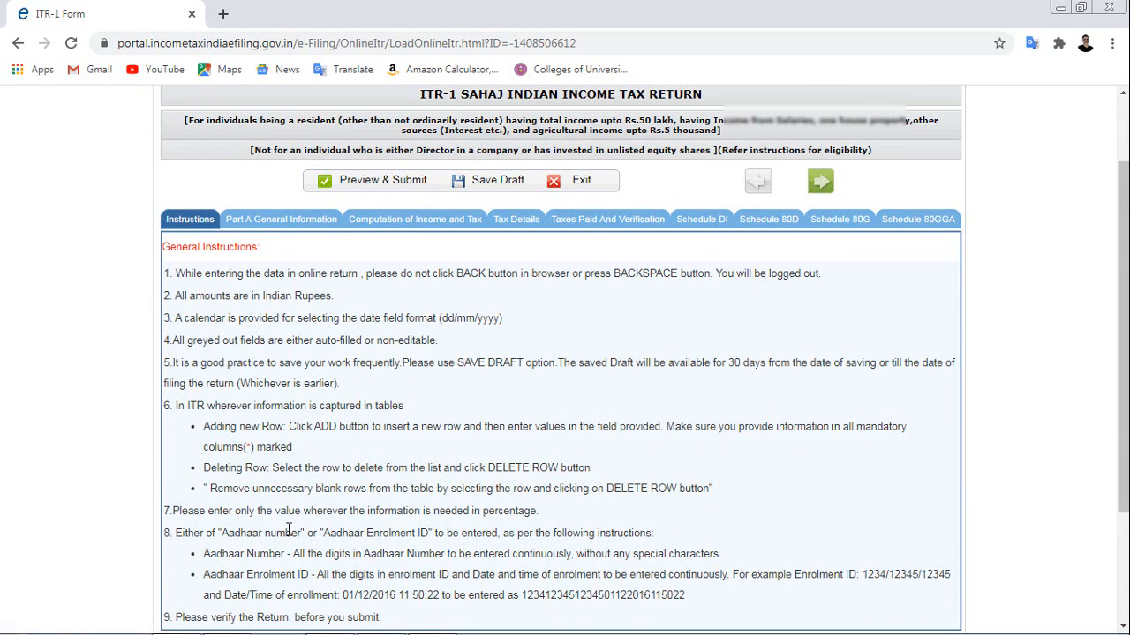
{"action": "left_click", "coordinate": [276, 222]}
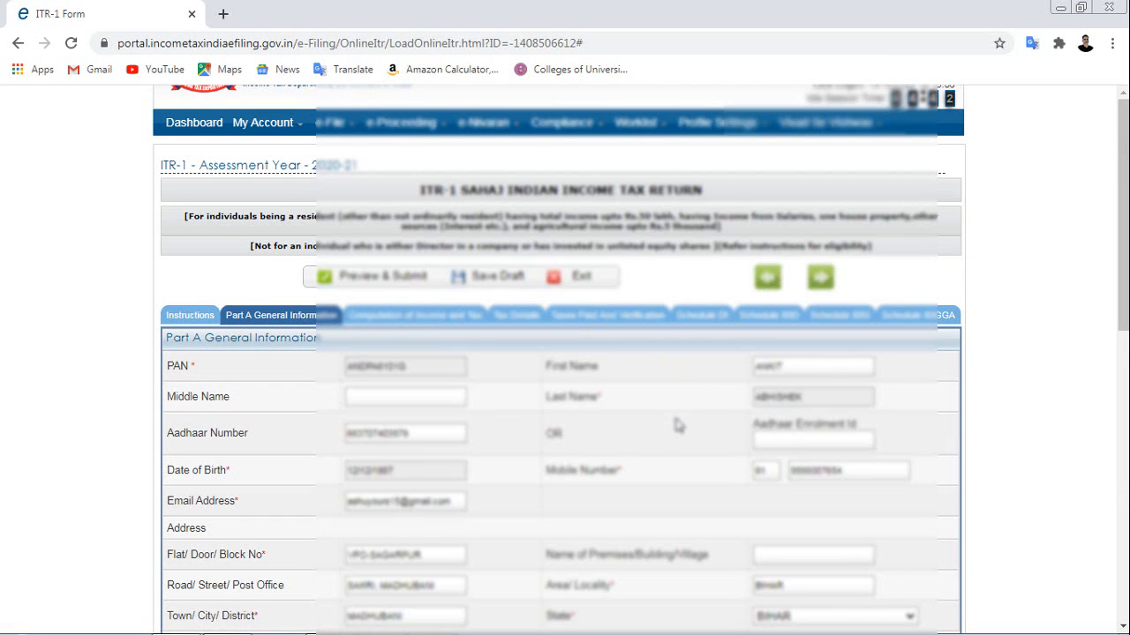
Scroll Part A down to Nature of employment and open its dropdown showing Others.
{"action": "scroll", "coordinate": [676, 426], "scroll_direction": "down", "scroll_amount": 2}
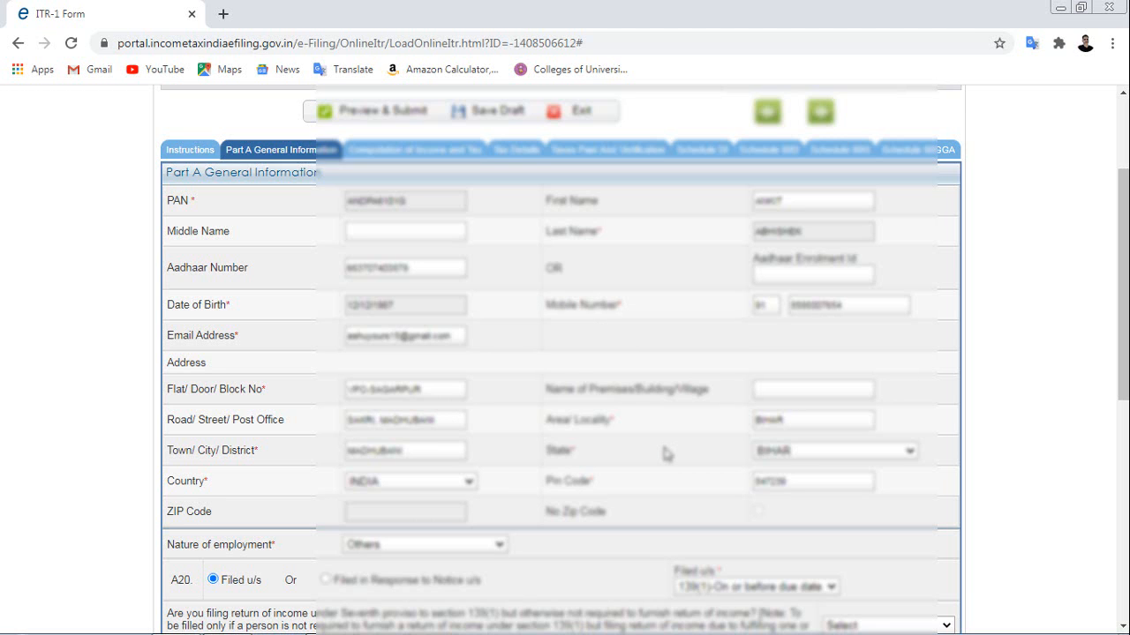
{"action": "scroll", "coordinate": [667, 454], "scroll_direction": "down", "scroll_amount": 2}
{"action": "scroll", "coordinate": [666, 454], "scroll_direction": "up", "scroll_amount": 2}
{"action": "scroll", "coordinate": [666, 454], "scroll_direction": "down", "scroll_amount": 5}
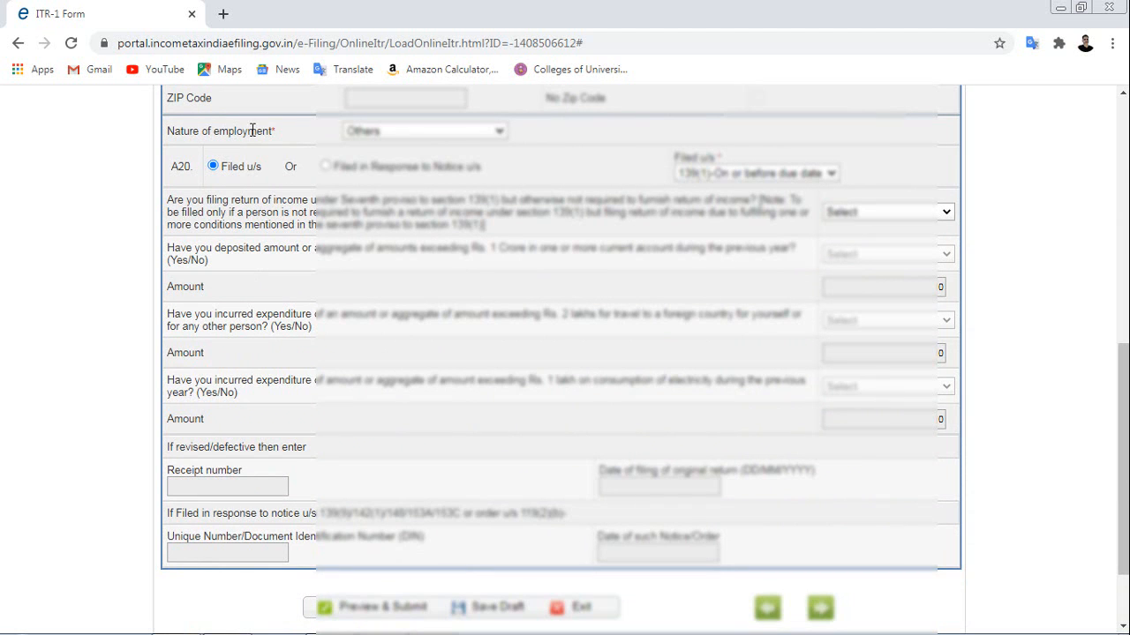
{"action": "left_click", "coordinate": [484, 138]}
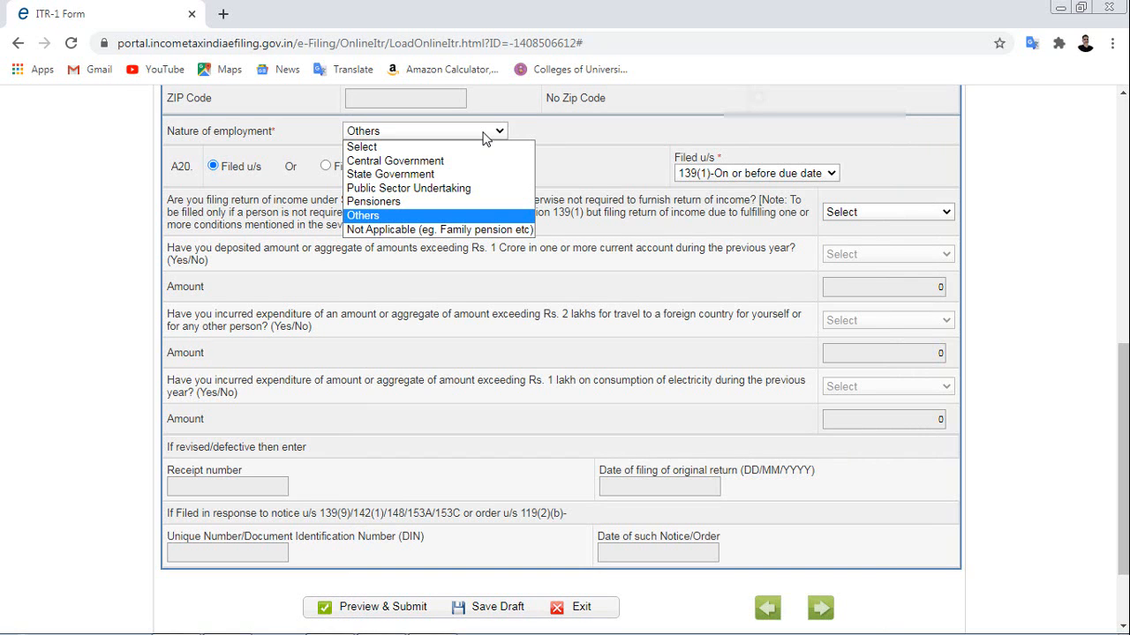
Keep Nature of employment as Others and Filed u/s as 139(1)-On or before due date.
{"action": "left_click", "coordinate": [372, 216]}
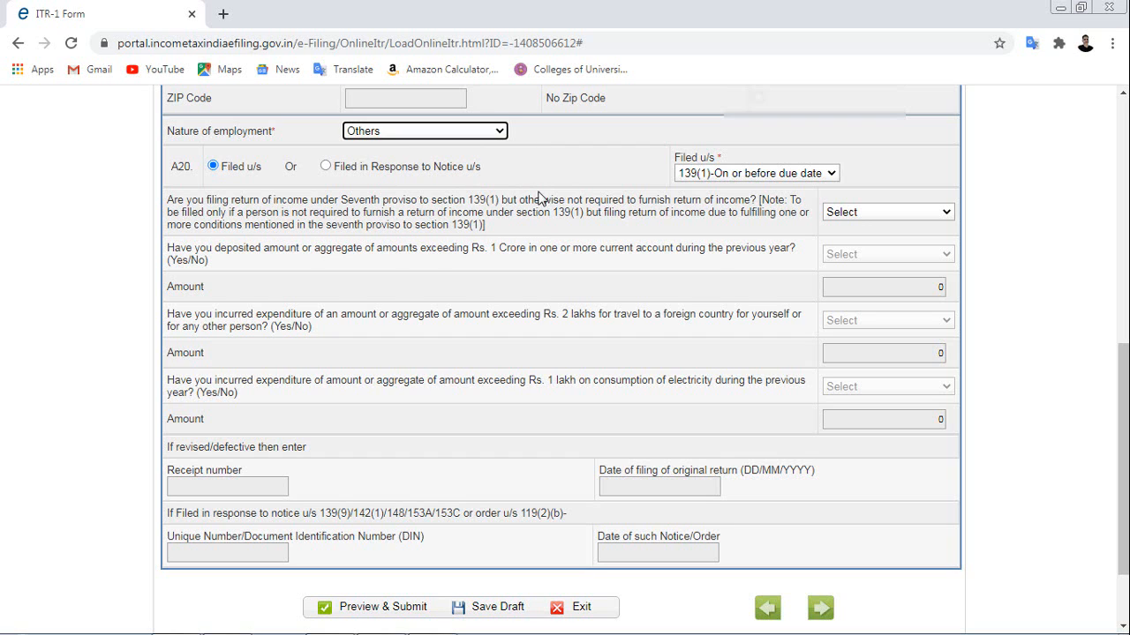
{"action": "left_click", "coordinate": [593, 175]}
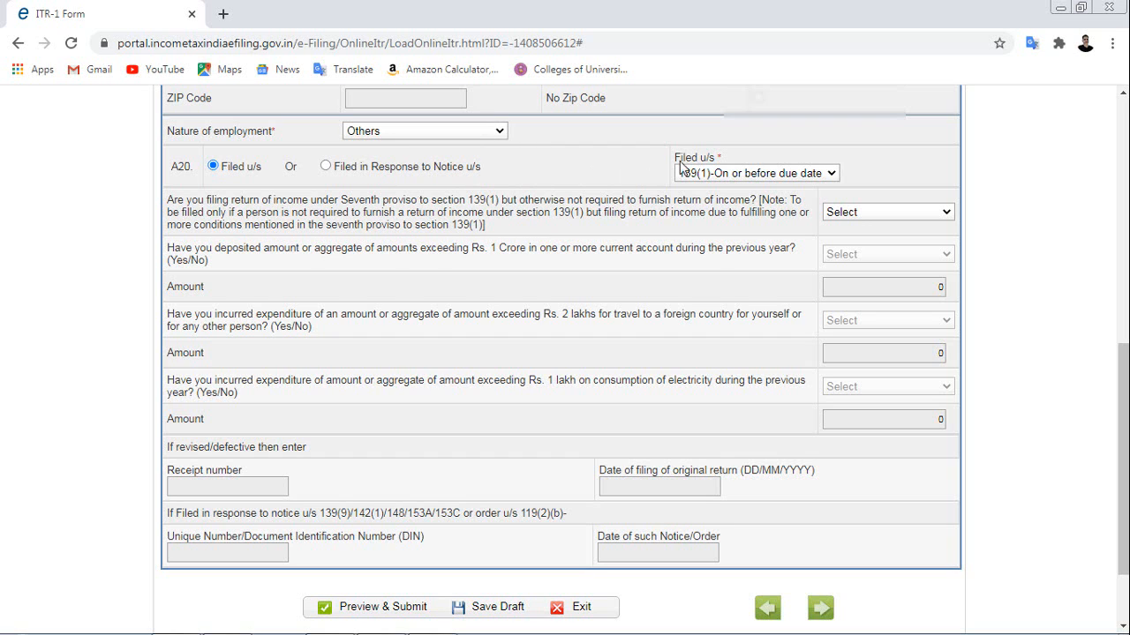
{"action": "left_click", "coordinate": [833, 174]}
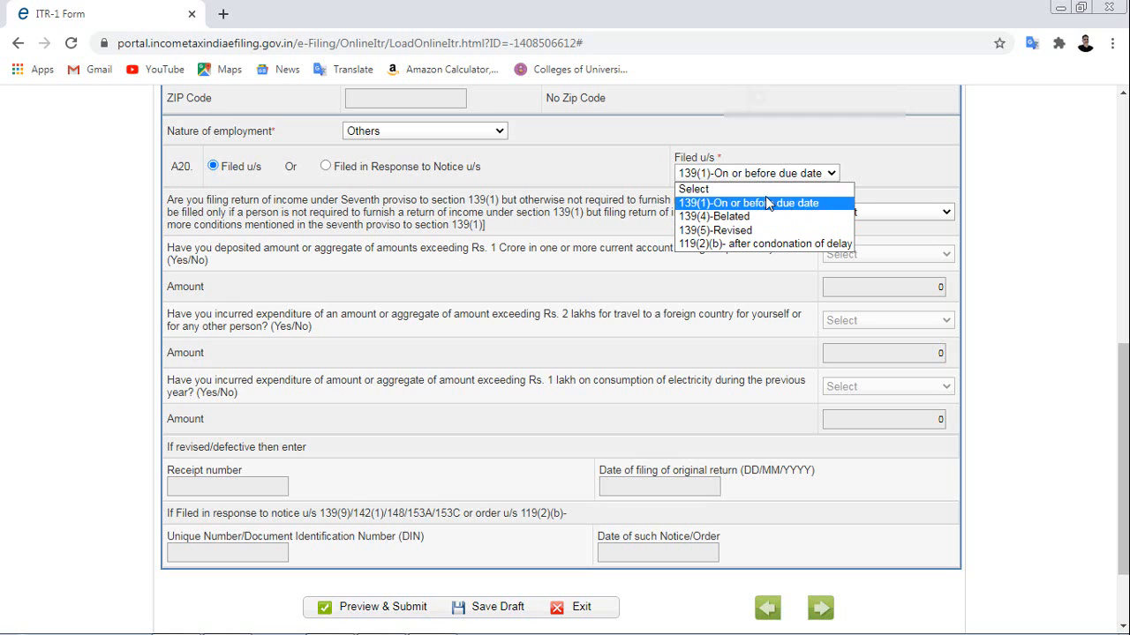
{"action": "left_click", "coordinate": [758, 201]}
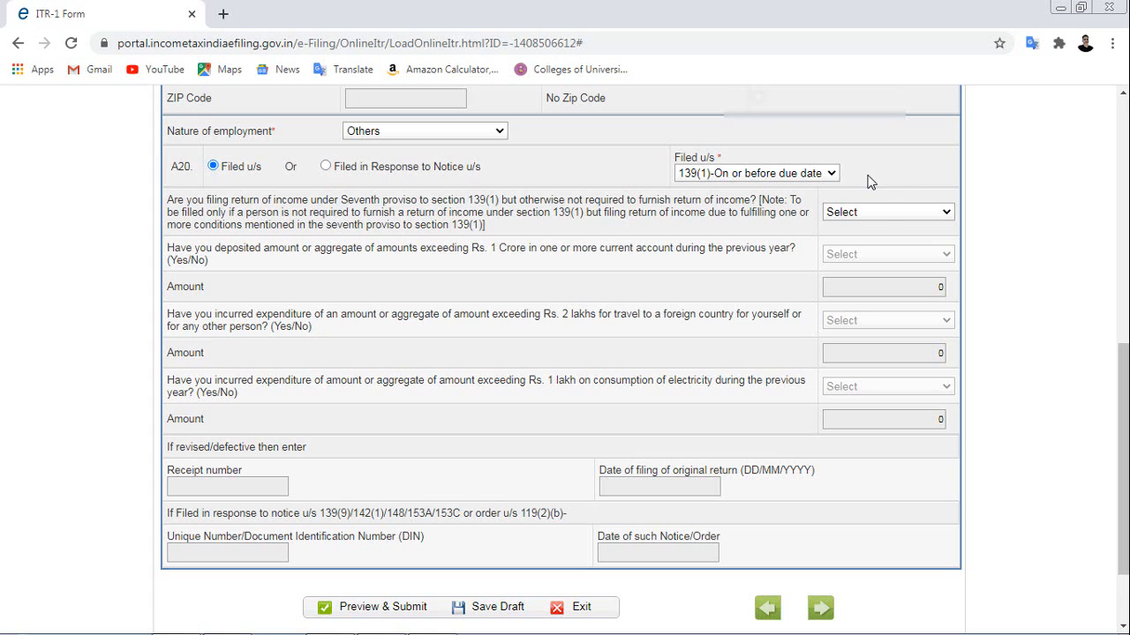
{"action": "left_click", "coordinate": [891, 214]}
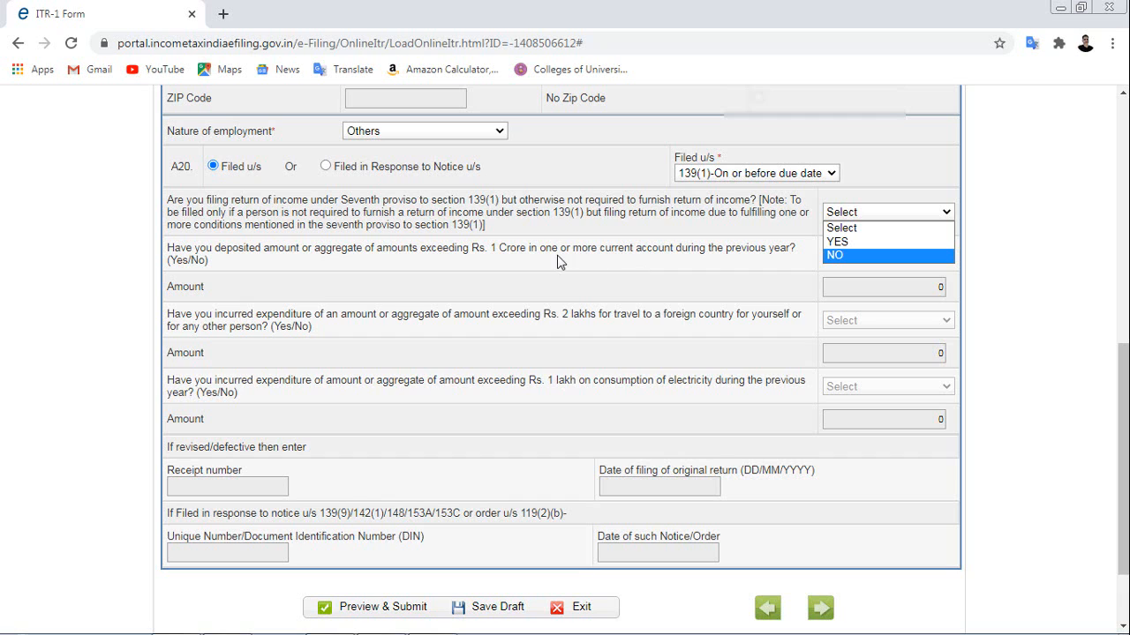
Try YES on the Seventh proviso, deposit and foreign-travel questions, then answer Seventh proviso NO.
{"action": "left_click", "coordinate": [867, 242]}
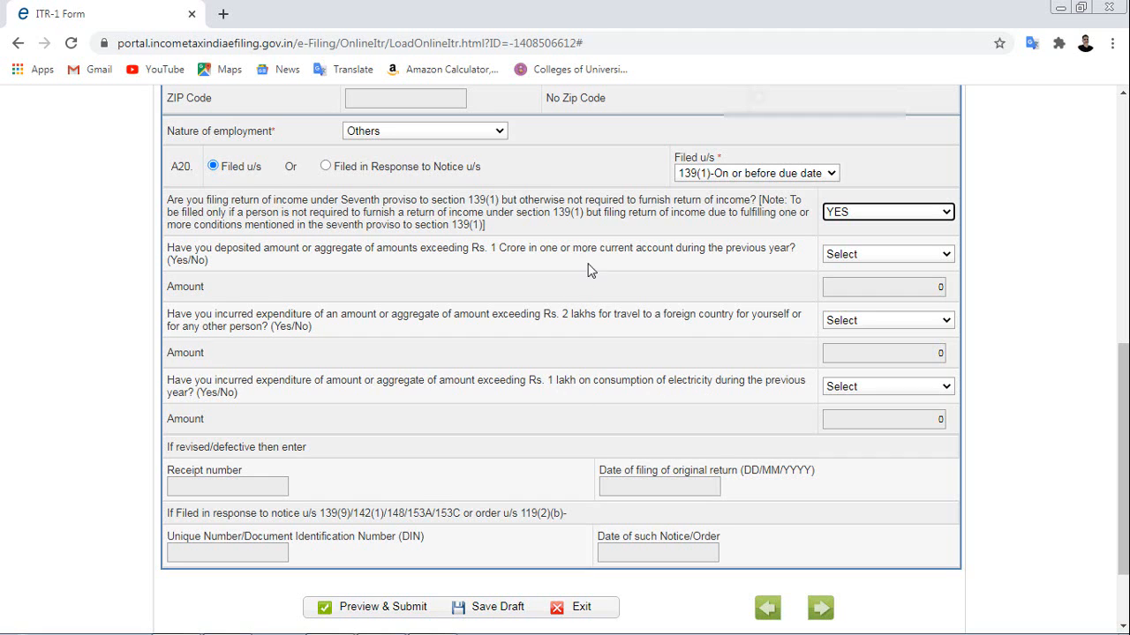
{"action": "left_click", "coordinate": [950, 256]}
{"action": "left_click", "coordinate": [910, 286]}
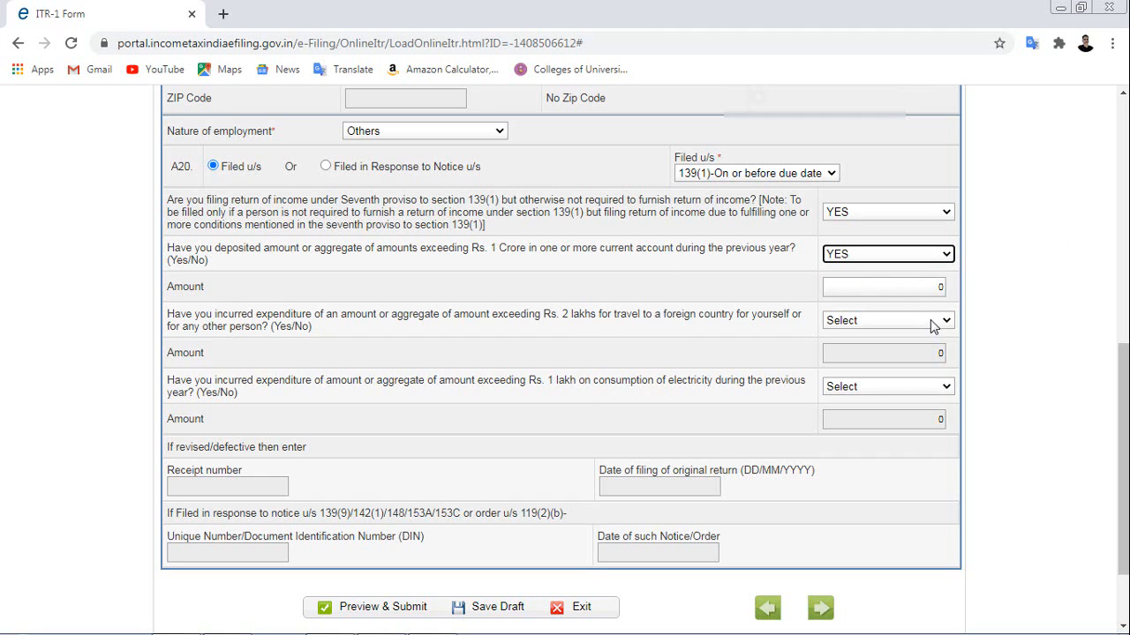
{"action": "left_click", "coordinate": [934, 325]}
{"action": "left_click", "coordinate": [866, 358]}
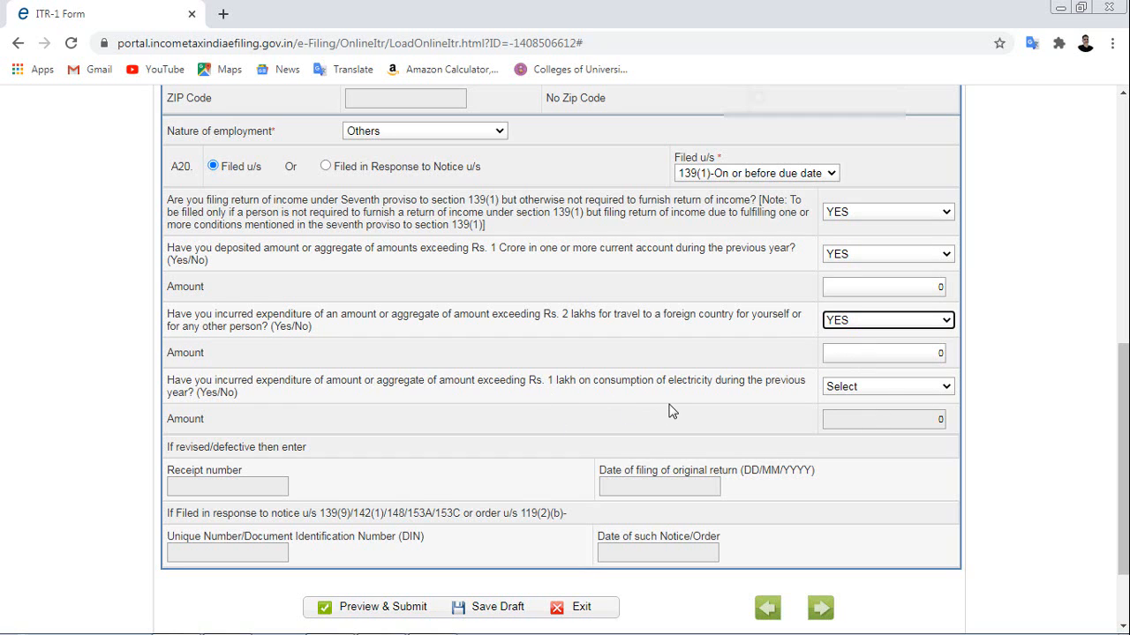
{"action": "left_click", "coordinate": [935, 217]}
{"action": "left_click", "coordinate": [862, 254]}
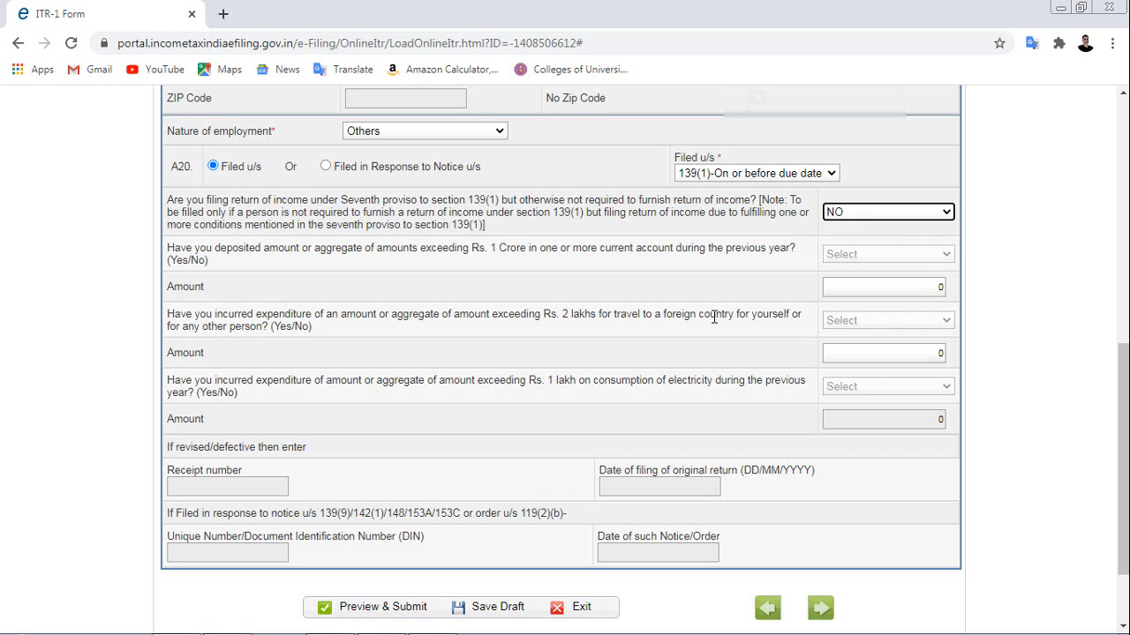
{"action": "scroll", "coordinate": [714, 317], "scroll_direction": "down", "scroll_amount": 2}
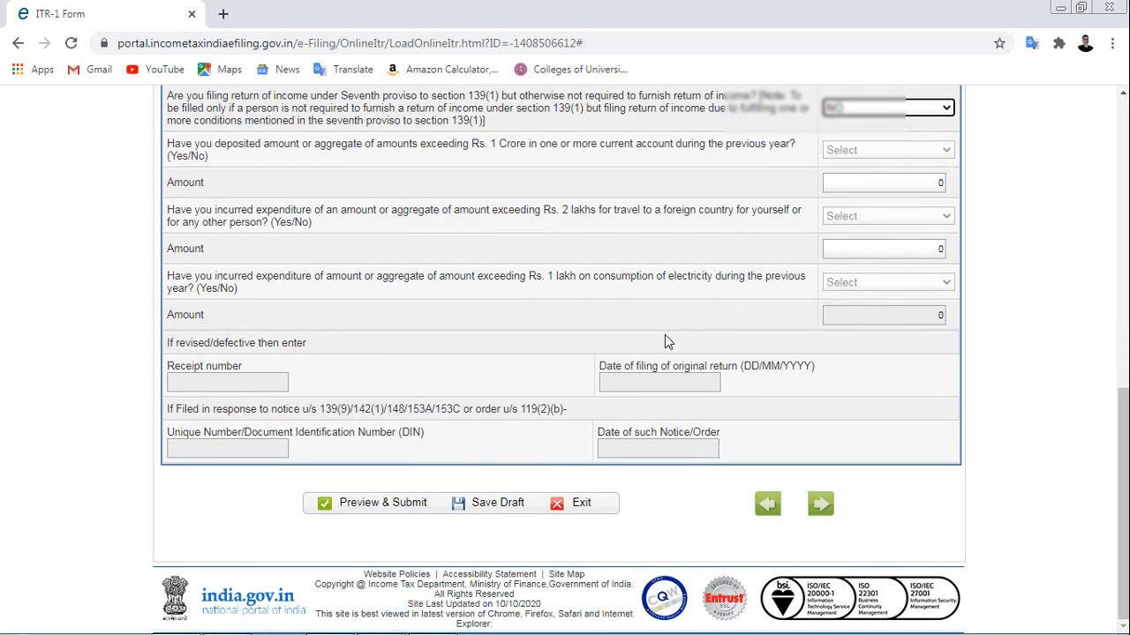
Save the ITR-1 draft, then bring Computation of Income down to B3 Income from Other Sources into view.
{"action": "left_click", "coordinate": [496, 508]}
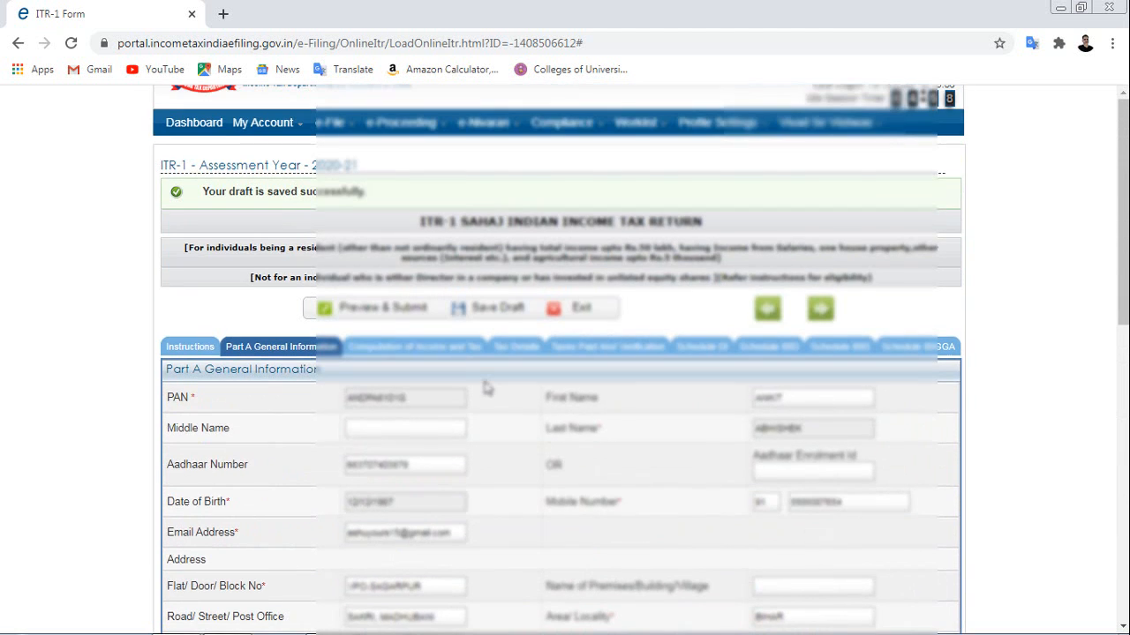
{"action": "scroll", "coordinate": [484, 382], "scroll_direction": "down", "scroll_amount": 2}
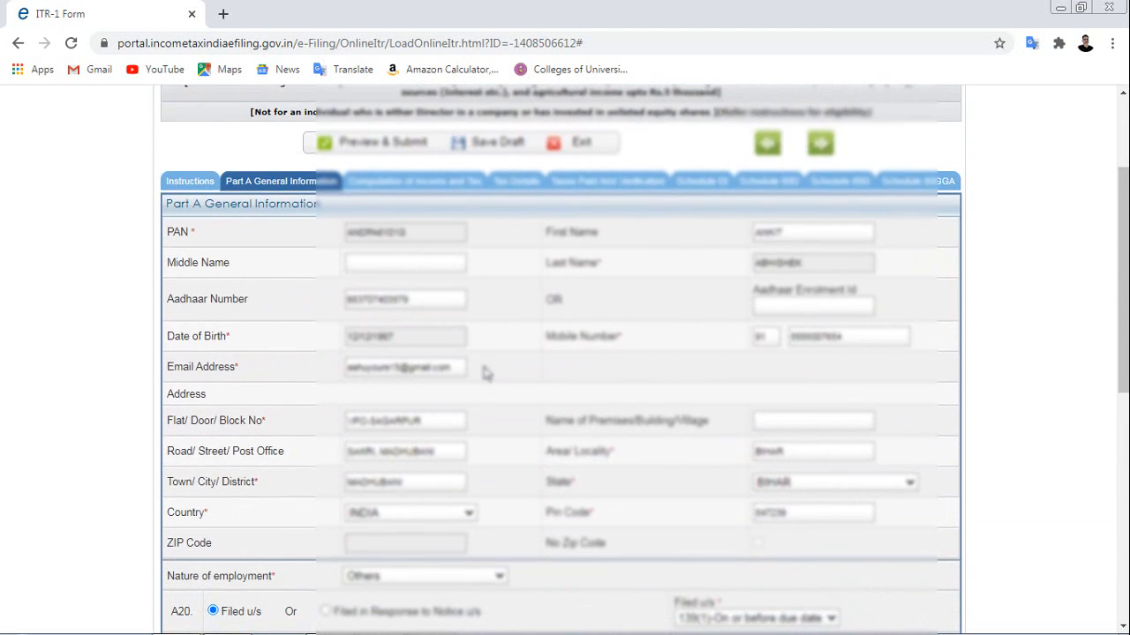
{"action": "left_click", "coordinate": [398, 192]}
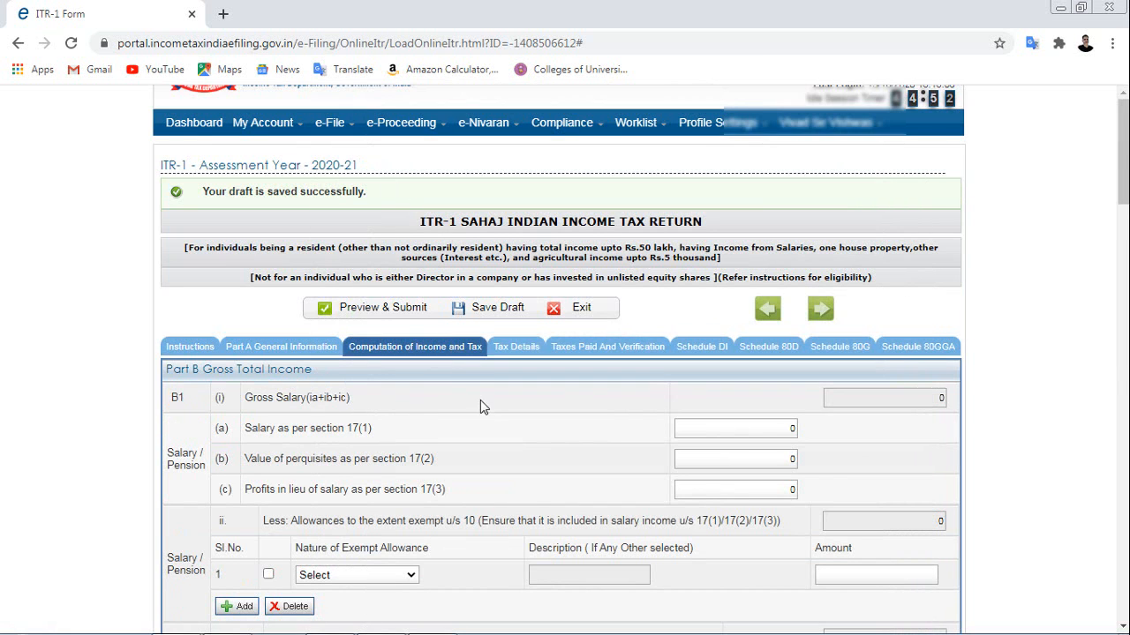
{"action": "scroll", "coordinate": [482, 404], "scroll_direction": "down", "scroll_amount": 2}
{"action": "scroll", "coordinate": [484, 406], "scroll_direction": "down", "scroll_amount": 1}
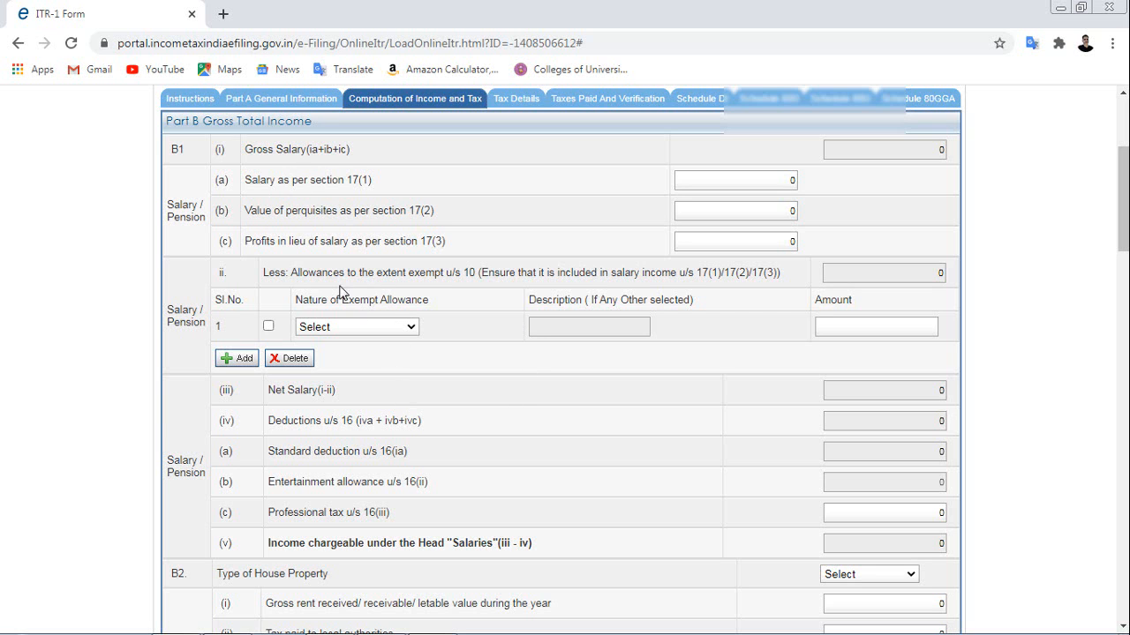
{"action": "scroll", "coordinate": [504, 422], "scroll_direction": "down", "scroll_amount": 1}
{"action": "scroll", "coordinate": [504, 427], "scroll_direction": "down", "scroll_amount": 3}
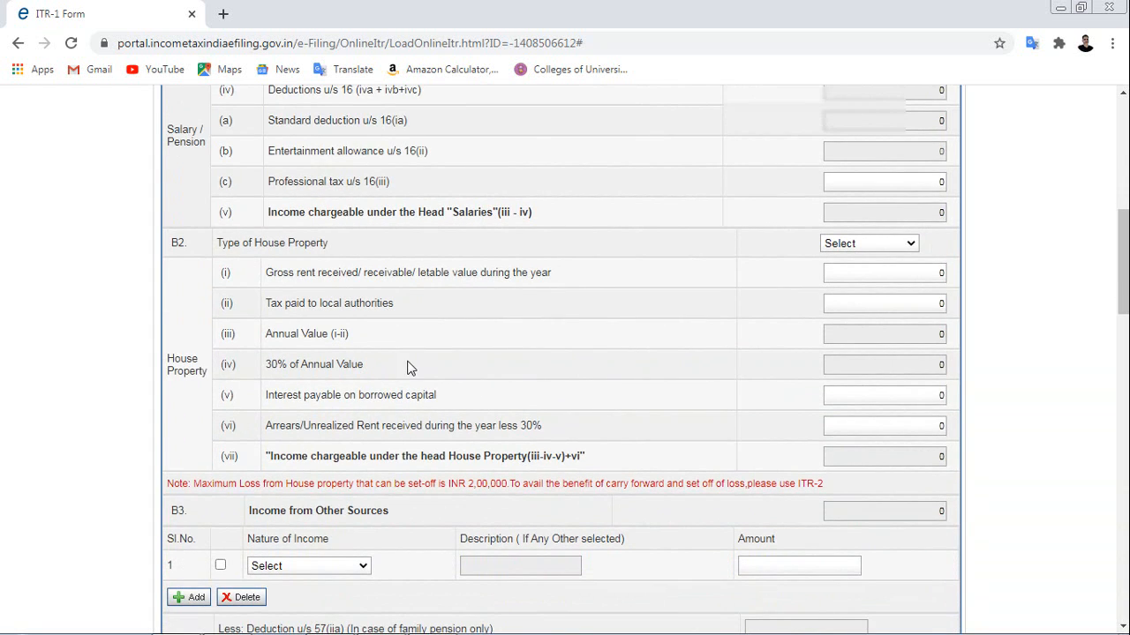
{"action": "scroll", "coordinate": [409, 365], "scroll_direction": "down", "scroll_amount": 2}
{"action": "scroll", "coordinate": [401, 355], "scroll_direction": "down", "scroll_amount": 2}
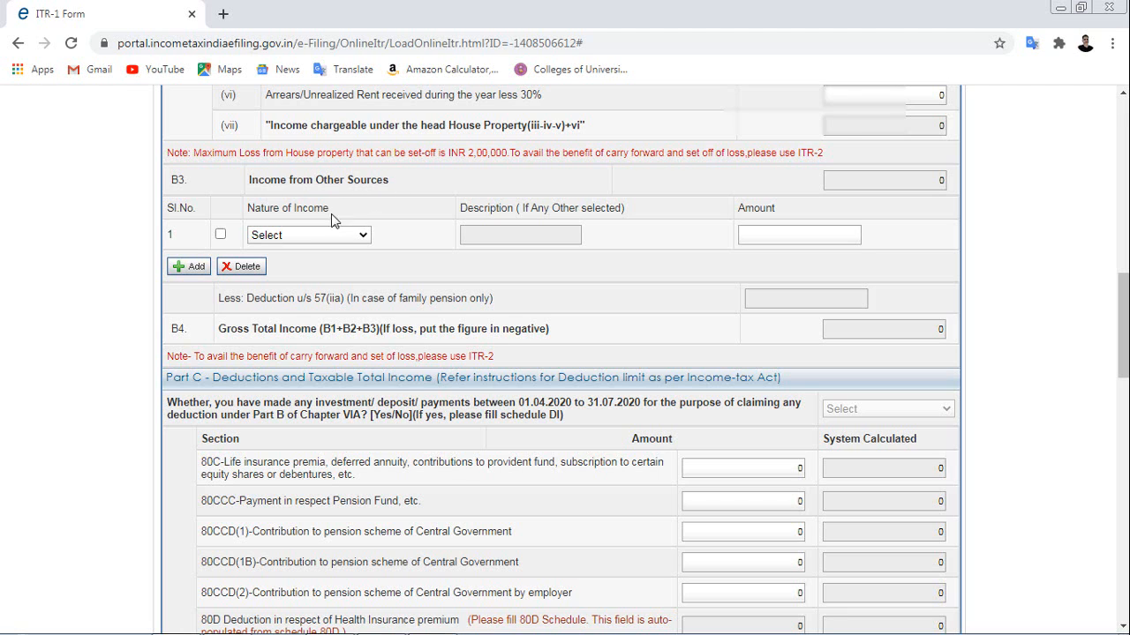
Enter 525 as Interest from Saving Account in the first Income from Other Sources row.
{"action": "left_click", "coordinate": [220, 237]}
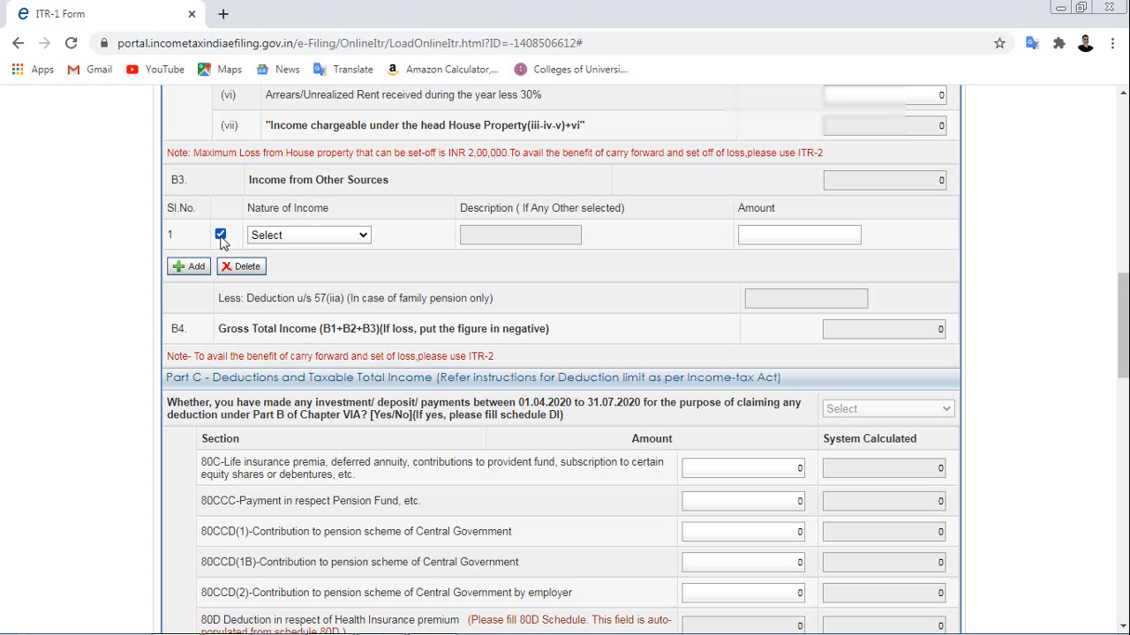
{"action": "left_click", "coordinate": [363, 240]}
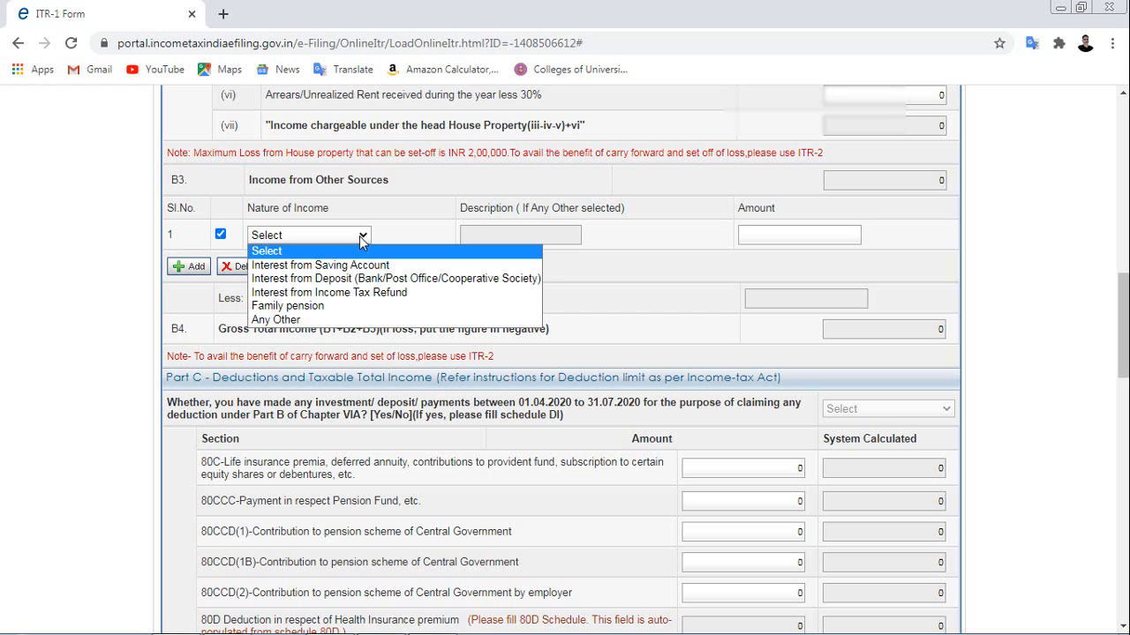
{"action": "left_click", "coordinate": [359, 267]}
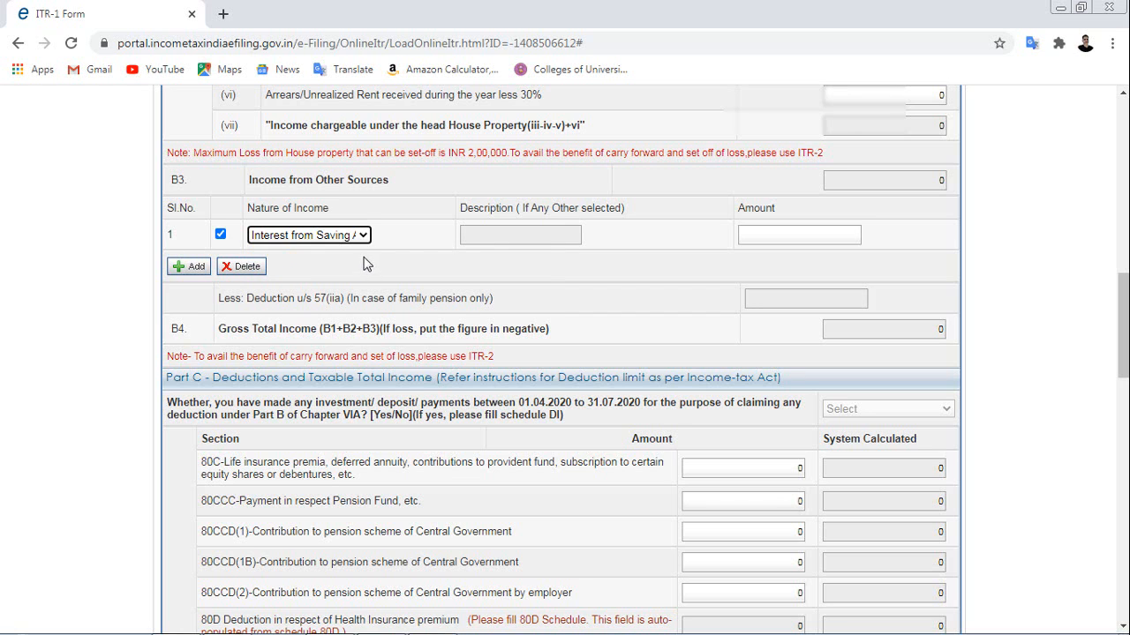
{"action": "left_click", "coordinate": [798, 235]}
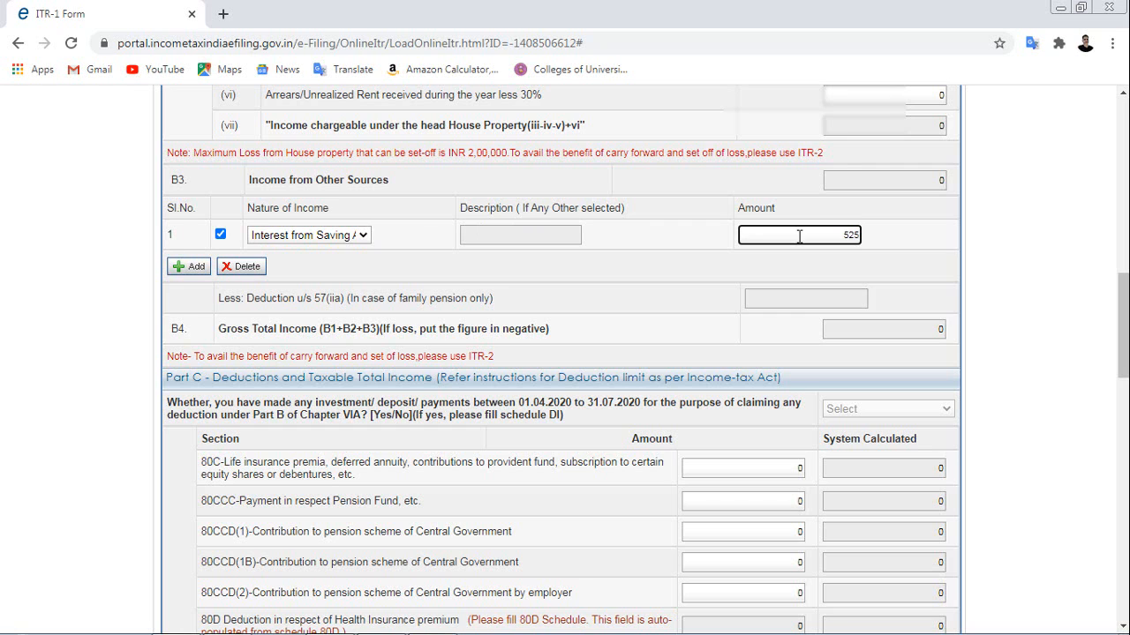
{"action": "left_click", "coordinate": [646, 274]}
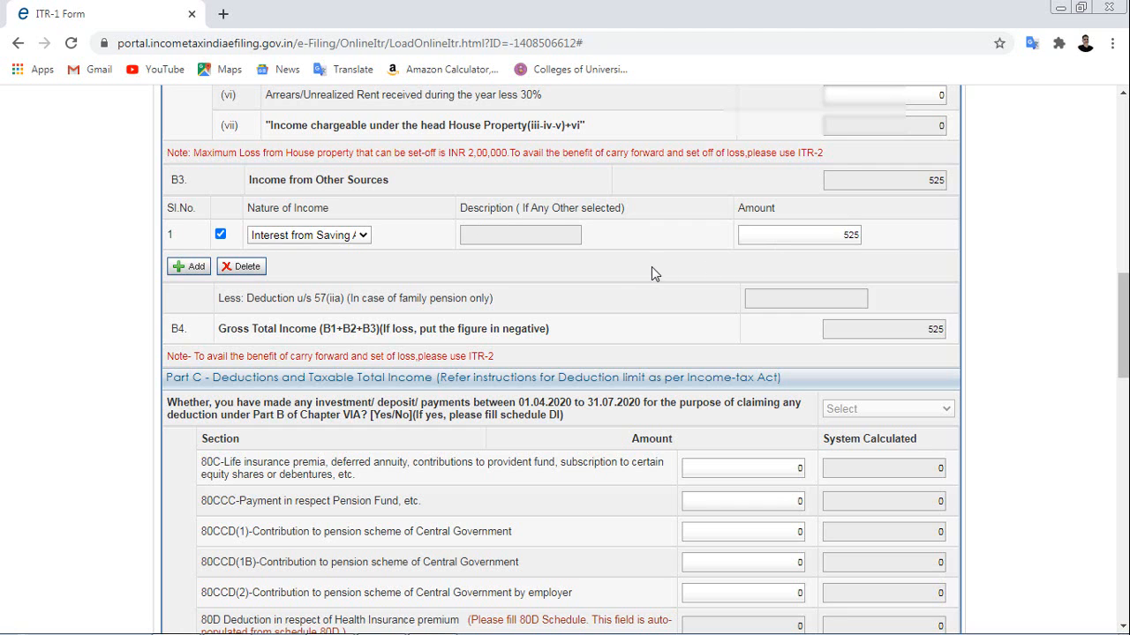
Add a second other-sources row of type Any Other, then bring up the Excel SUMMARY workbook.
{"action": "left_click", "coordinate": [186, 267]}
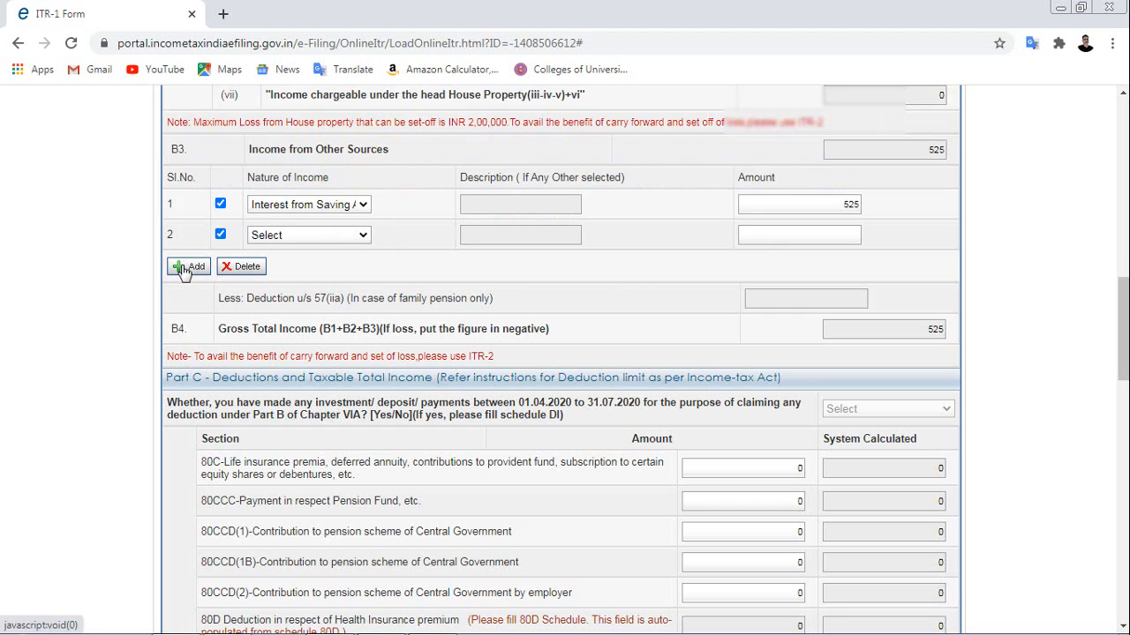
{"action": "left_click", "coordinate": [363, 239]}
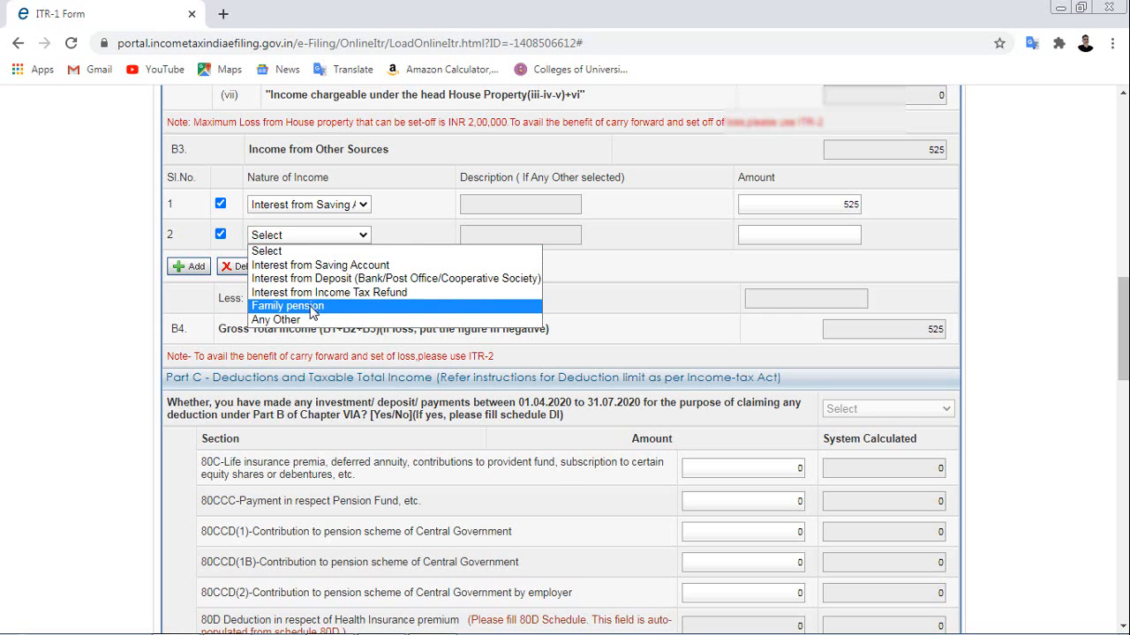
{"action": "left_click", "coordinate": [276, 319]}
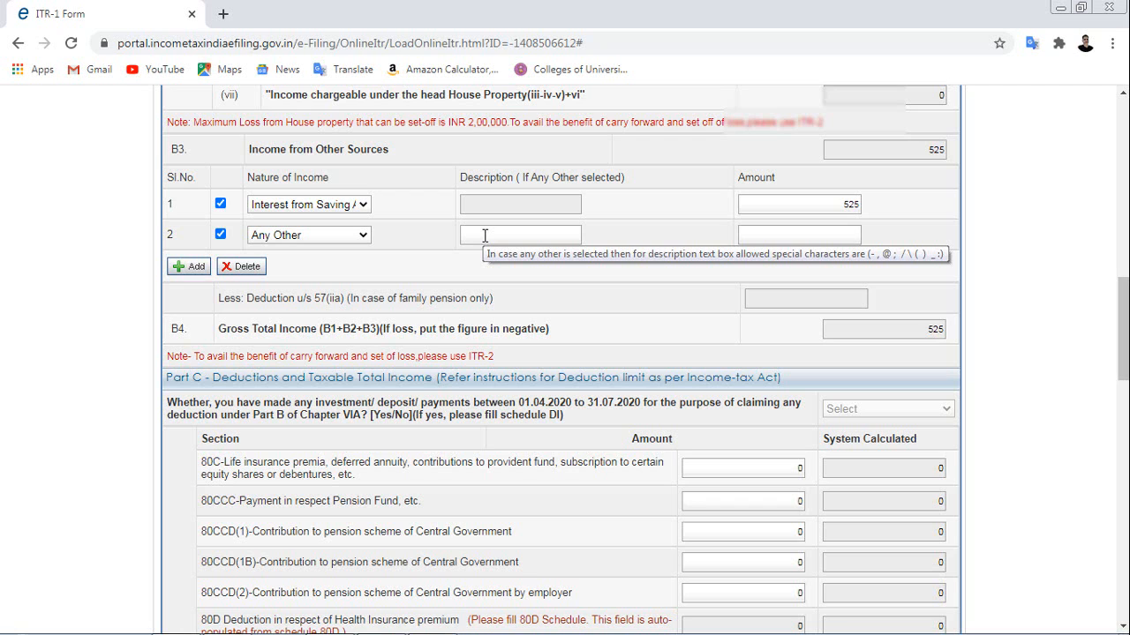
{"action": "left_click", "coordinate": [842, 235]}
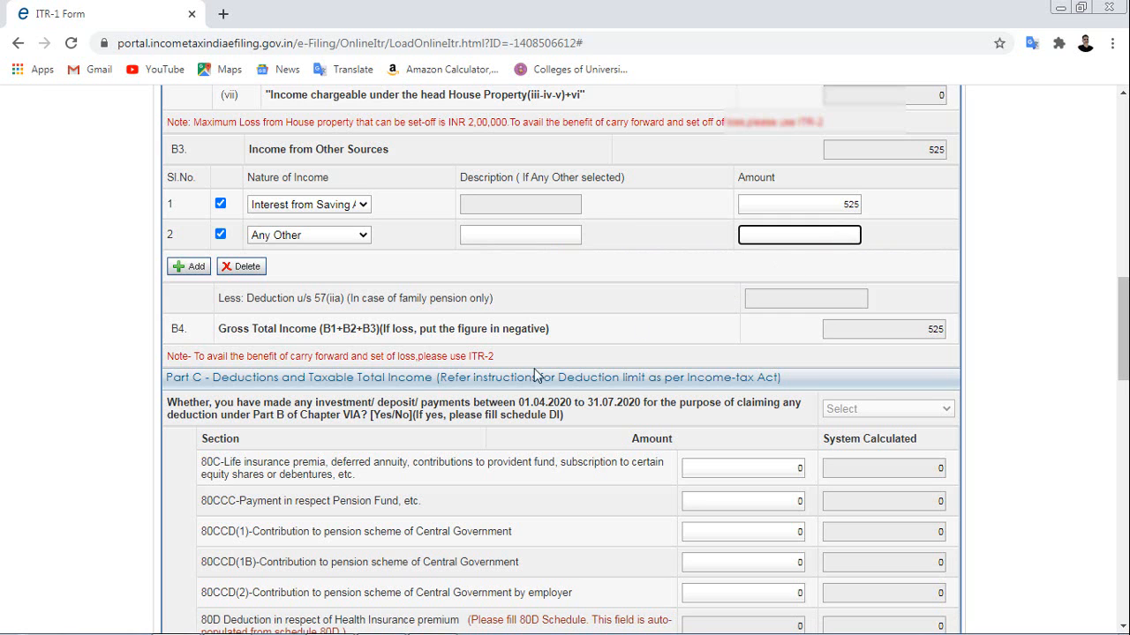
{"action": "left_click", "coordinate": [329, 624]}
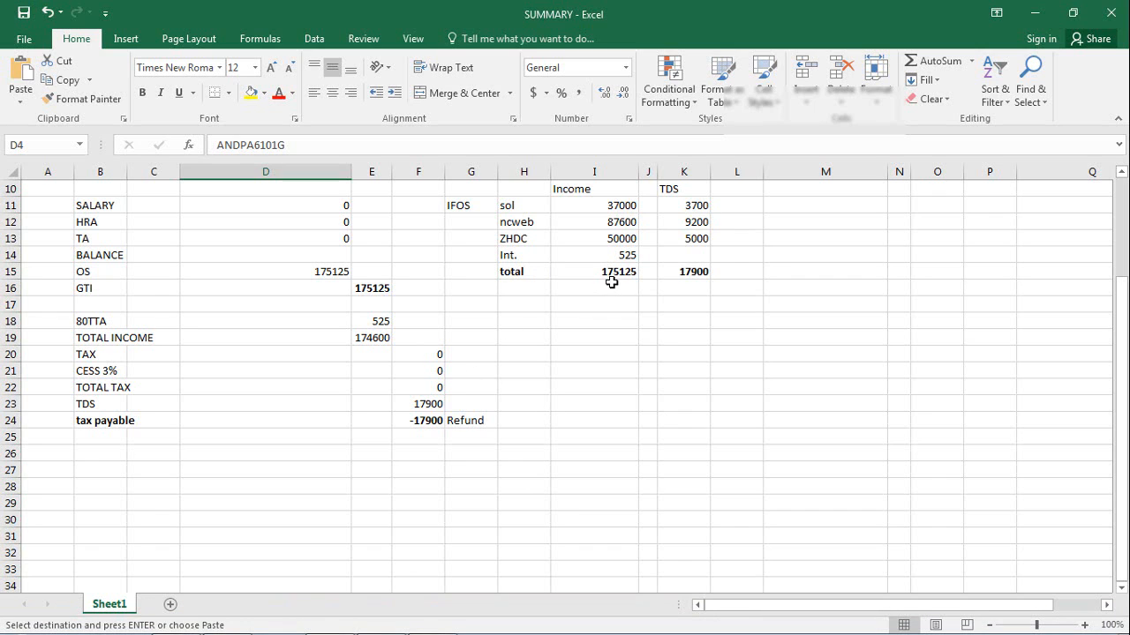
Check the 174600 total income in the Excel SUMMARY sheet and return to the ITR-1 form.
{"action": "mouse_move", "coordinate": [277, 628]}
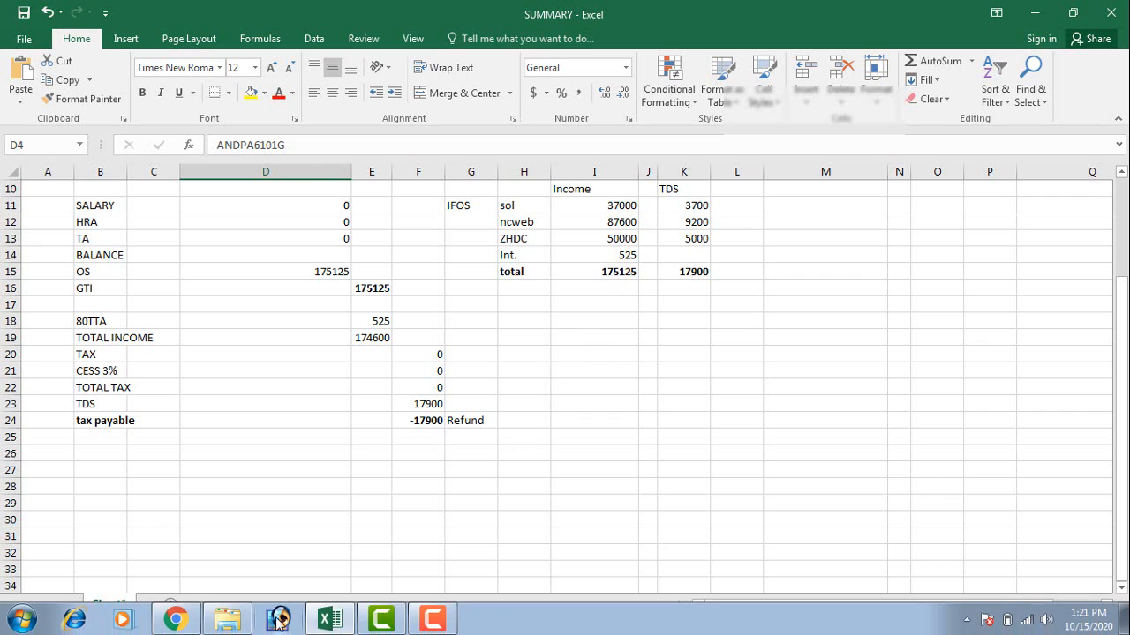
{"action": "left_click", "coordinate": [196, 618]}
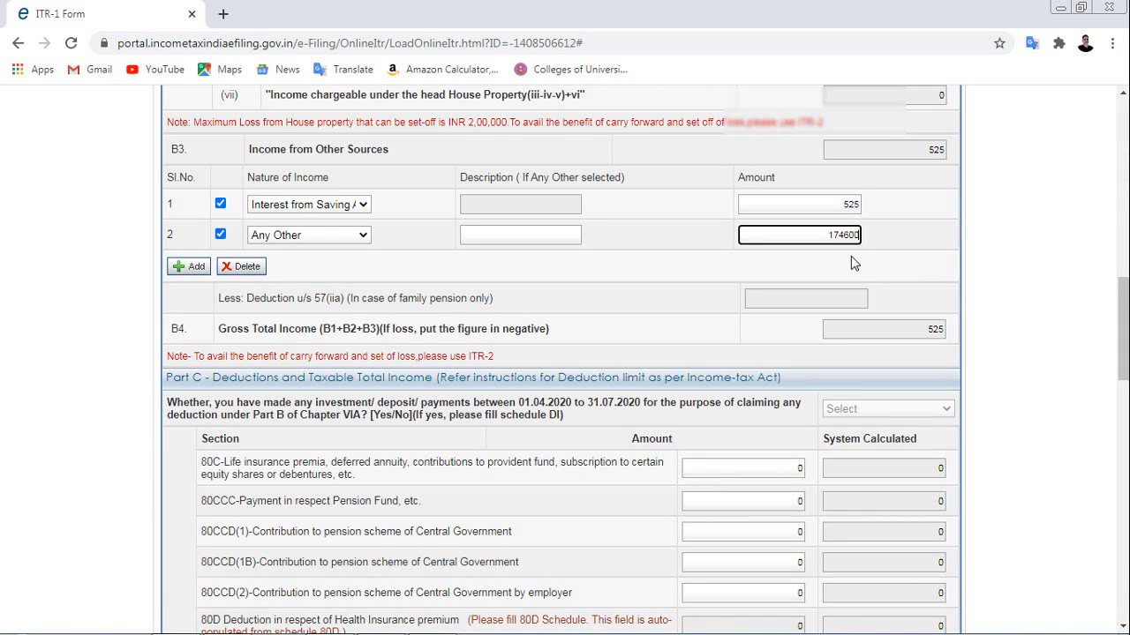
Commit 174600 as the Any Other amount, raising Gross Total Income to 175125.
{"action": "left_click", "coordinate": [680, 270]}
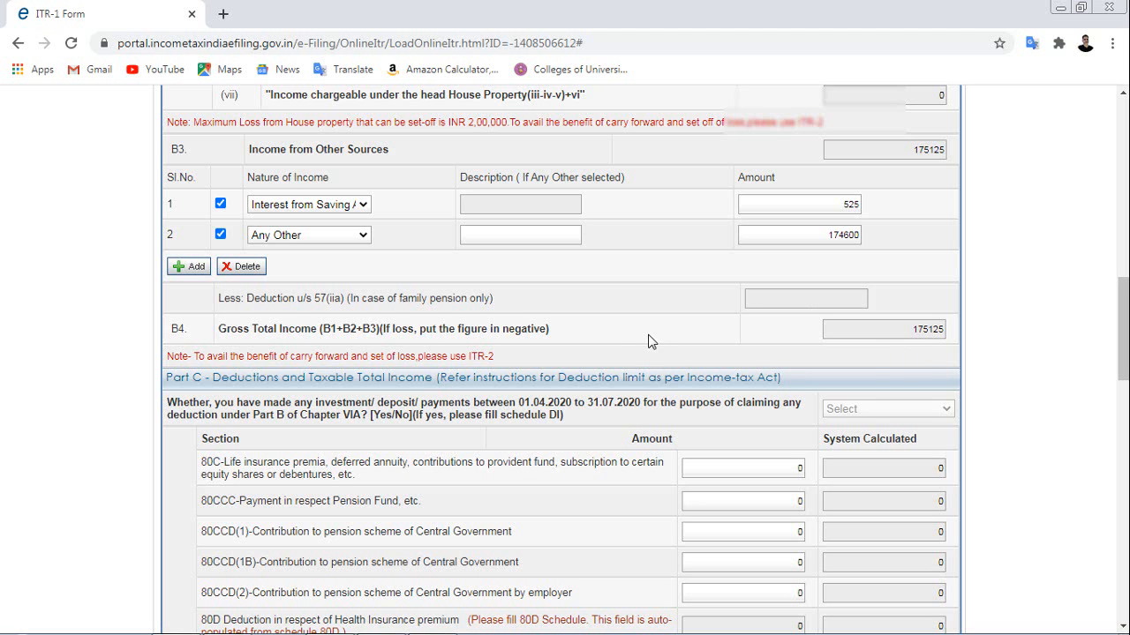
{"action": "scroll", "coordinate": [649, 341], "scroll_direction": "down", "scroll_amount": 2}
{"action": "scroll", "coordinate": [648, 340], "scroll_direction": "down", "scroll_amount": 2}
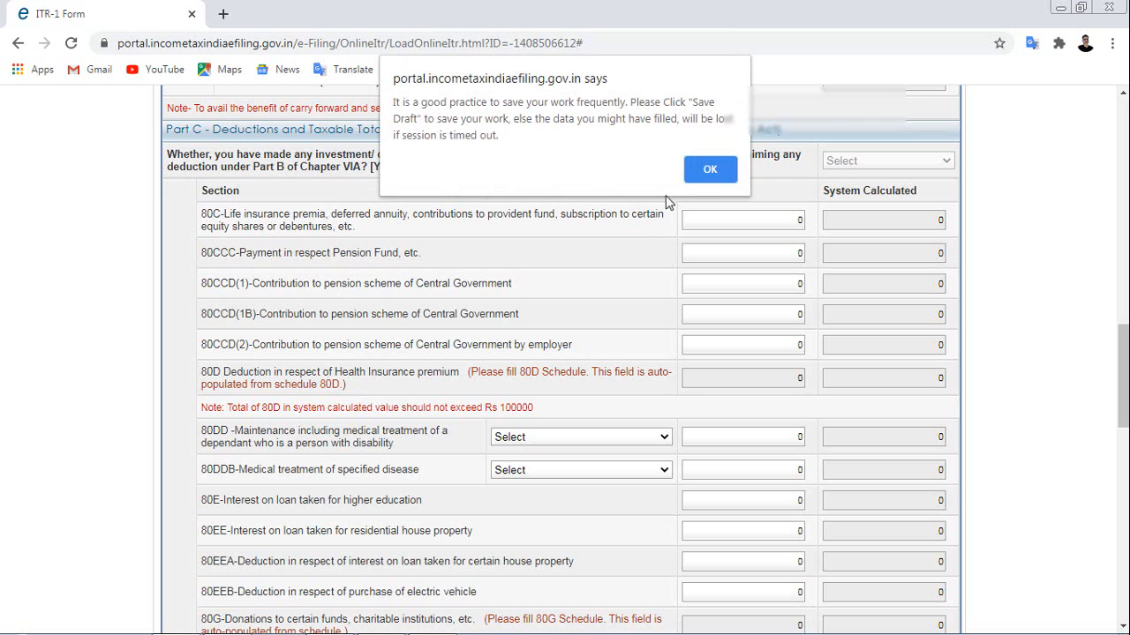
Dismiss the save-your-work reminder and scroll down to the 80TTA deduction row.
{"action": "left_click", "coordinate": [707, 170]}
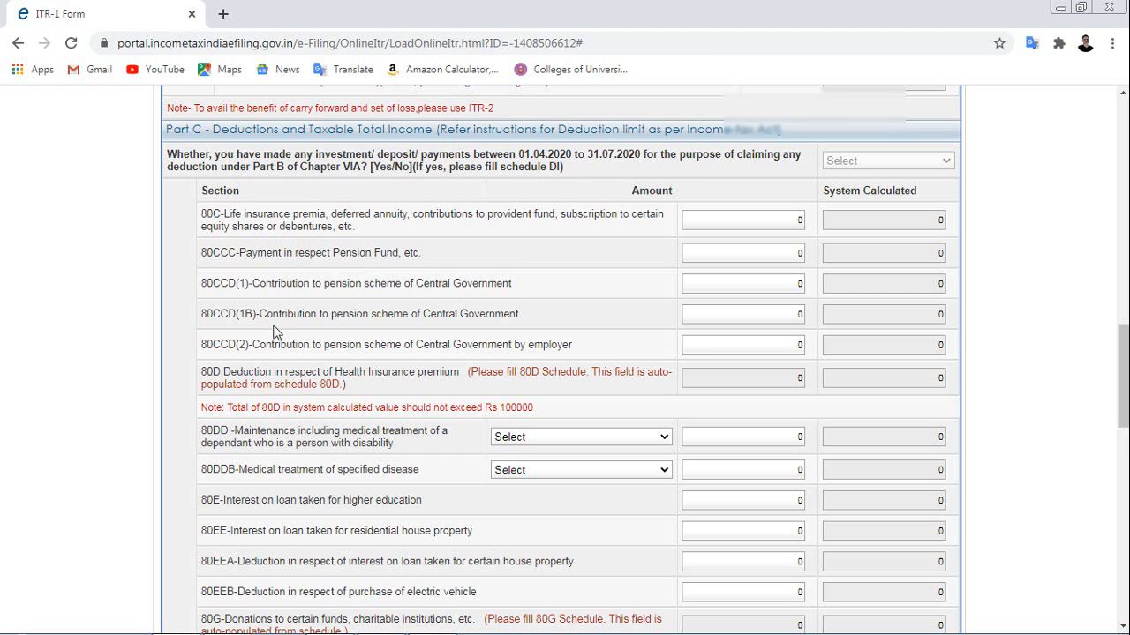
{"action": "scroll", "coordinate": [274, 333], "scroll_direction": "down", "scroll_amount": 2}
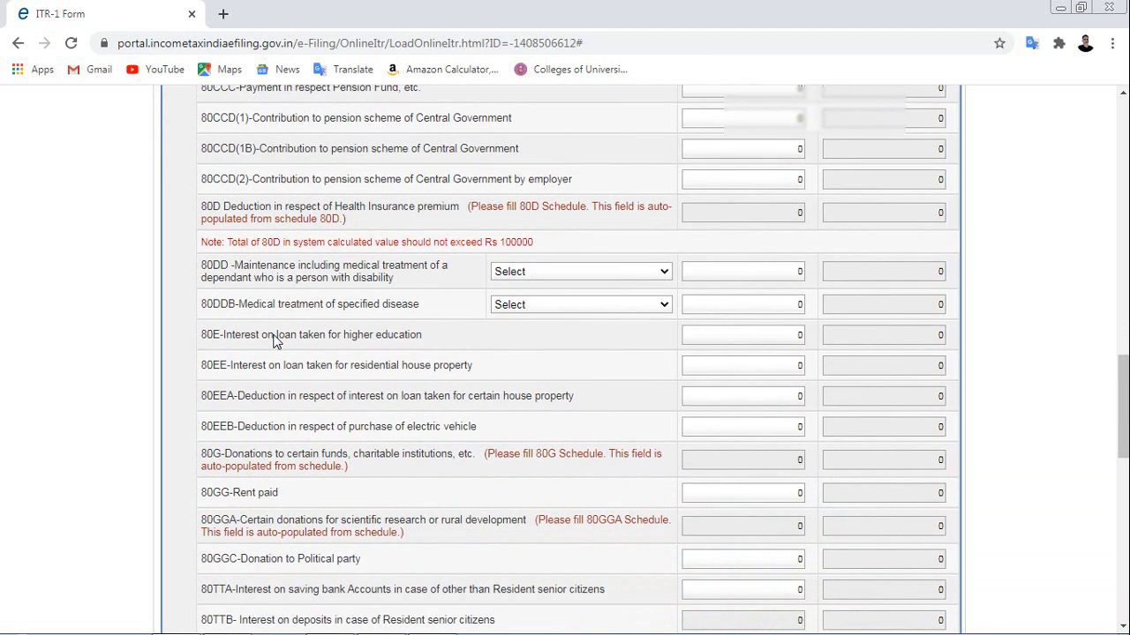
{"action": "scroll", "coordinate": [273, 340], "scroll_direction": "down", "scroll_amount": 1}
{"action": "scroll", "coordinate": [275, 334], "scroll_direction": "down", "scroll_amount": 2}
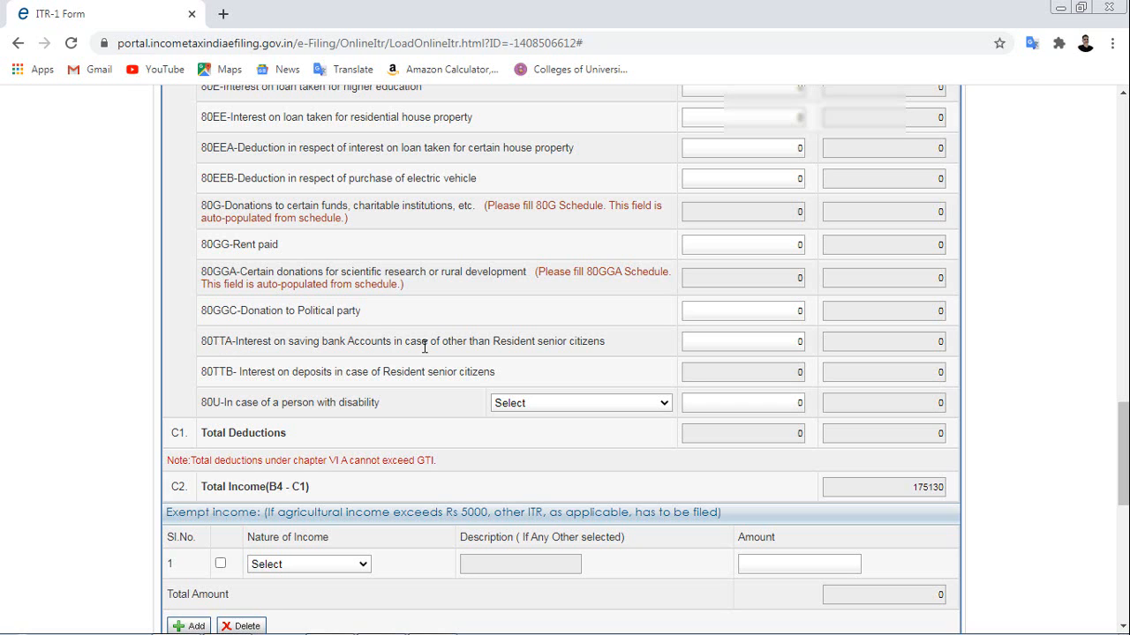
Claim a 525 deduction under 80TTA, bringing Total Income to 174600.
{"action": "left_click", "coordinate": [795, 340]}
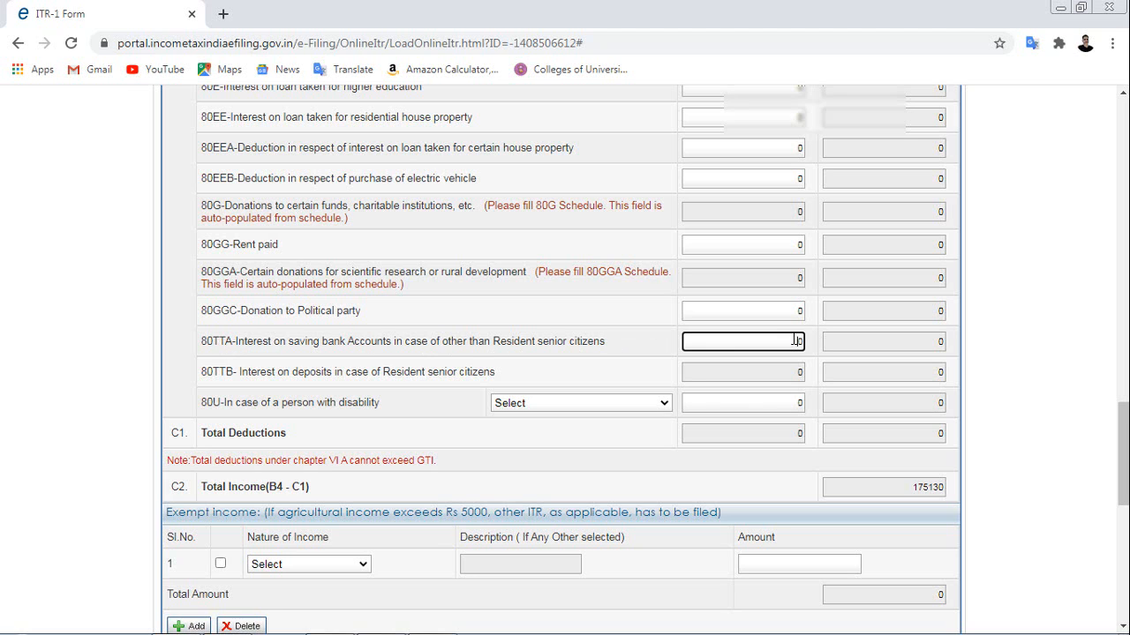
{"action": "type", "text": "525"}
{"action": "left_click", "coordinate": [658, 350]}
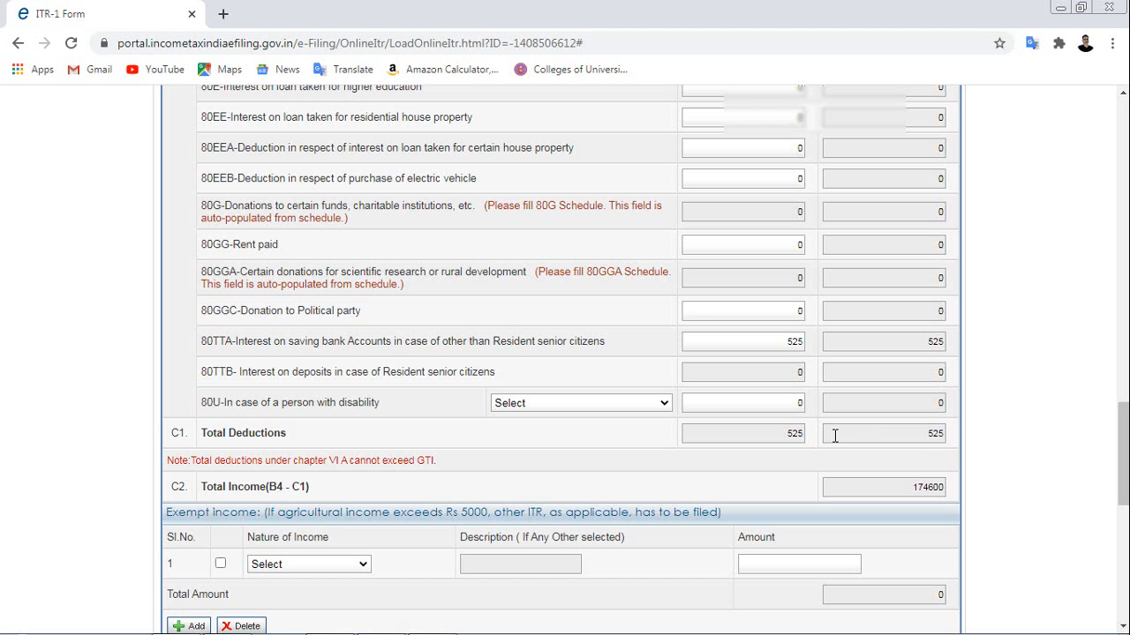
Review the Part D tax computation, all payable figures at 0, and save the return as a draft.
{"action": "scroll", "coordinate": [835, 435], "scroll_direction": "up", "scroll_amount": 2}
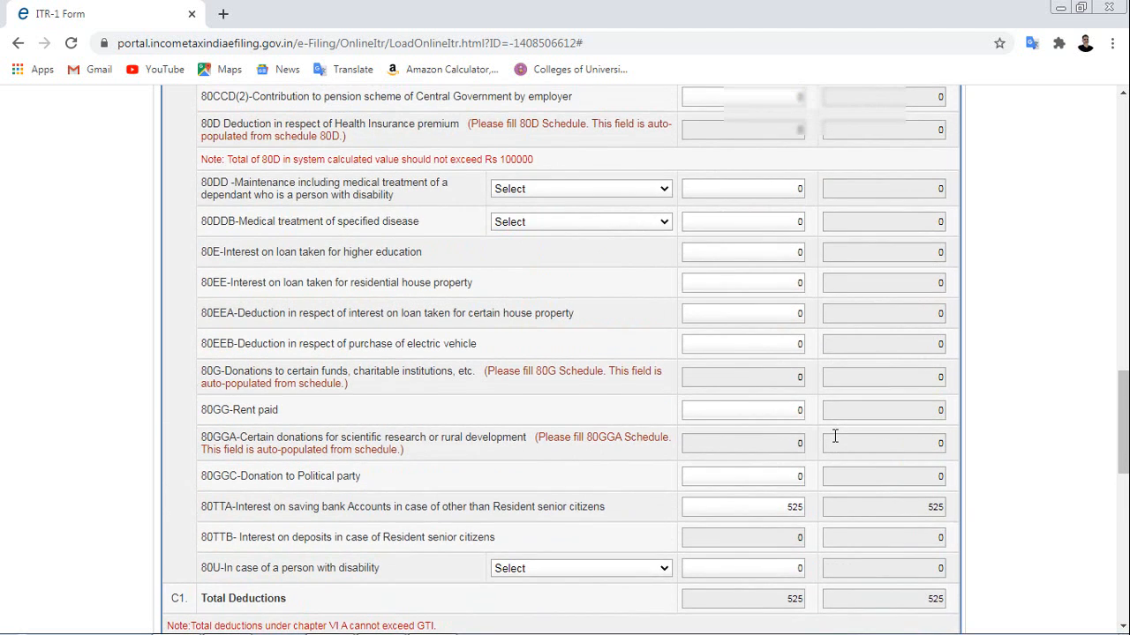
{"action": "scroll", "coordinate": [835, 435], "scroll_direction": "up", "scroll_amount": 2}
{"action": "scroll", "coordinate": [834, 435], "scroll_direction": "down", "scroll_amount": 6}
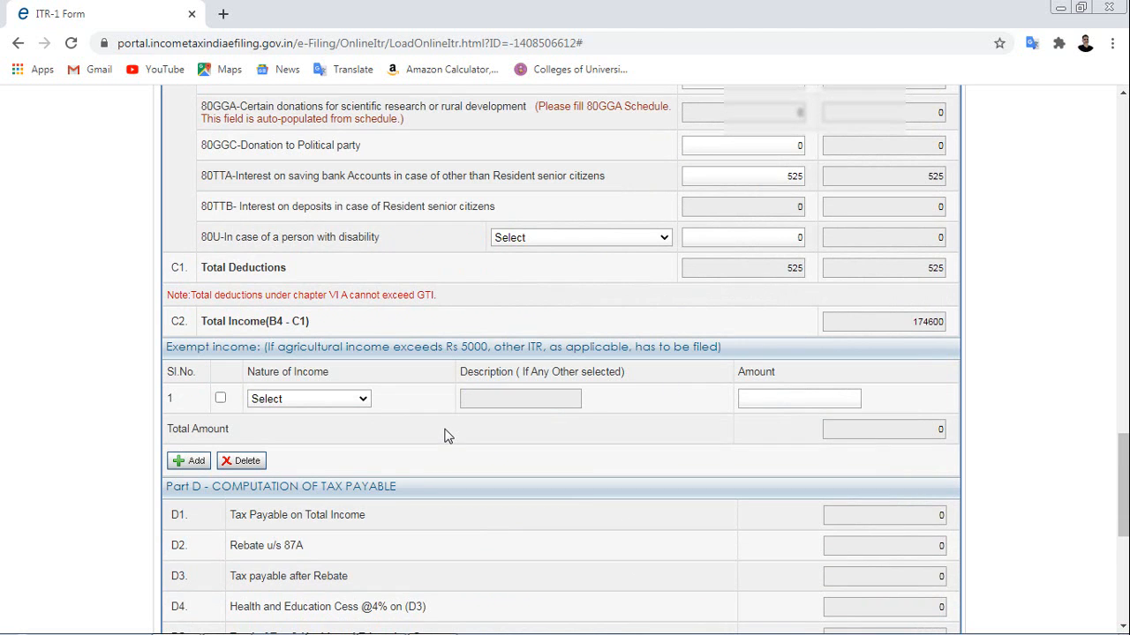
{"action": "scroll", "coordinate": [445, 435], "scroll_direction": "down", "scroll_amount": 3}
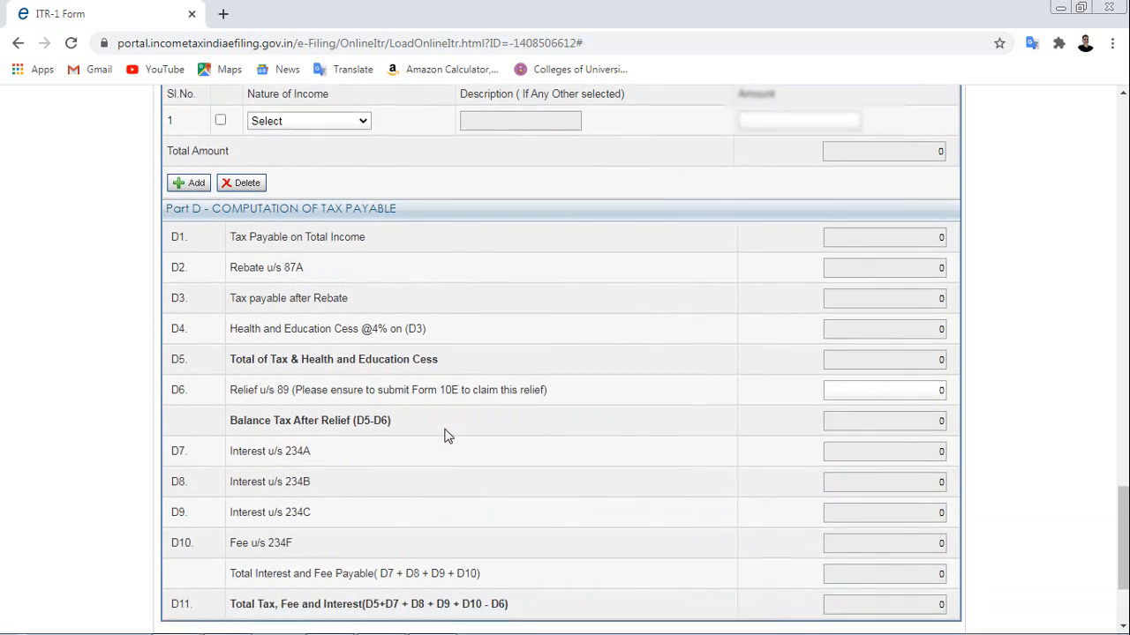
{"action": "scroll", "coordinate": [446, 435], "scroll_direction": "down", "scroll_amount": 1}
{"action": "scroll", "coordinate": [447, 433], "scroll_direction": "up", "scroll_amount": 1}
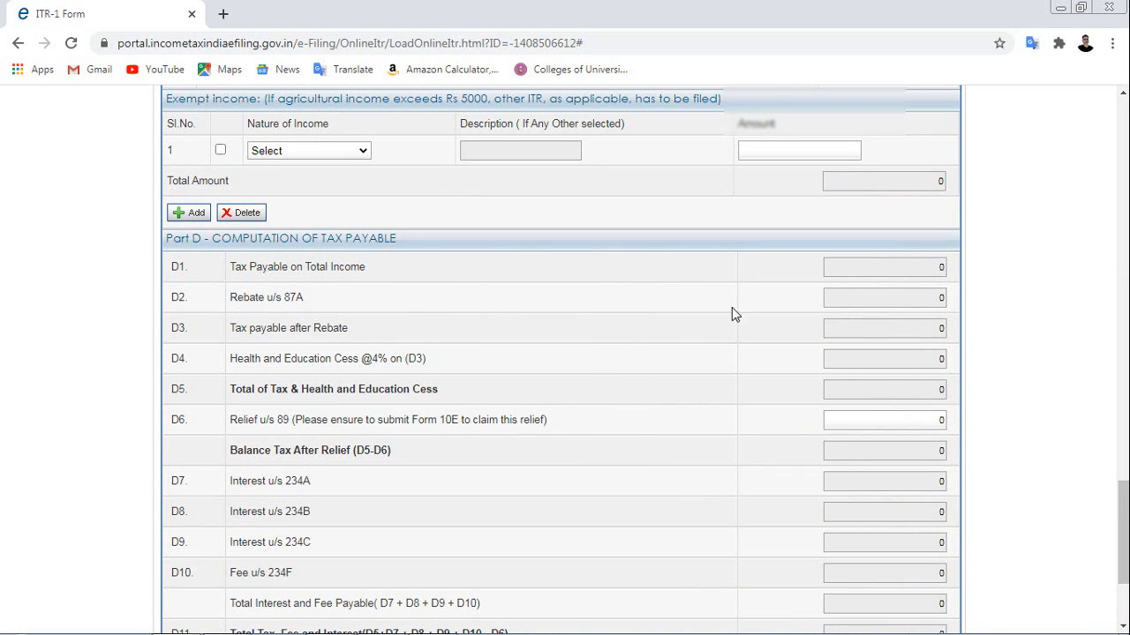
{"action": "scroll", "coordinate": [890, 366], "scroll_direction": "up", "scroll_amount": 4}
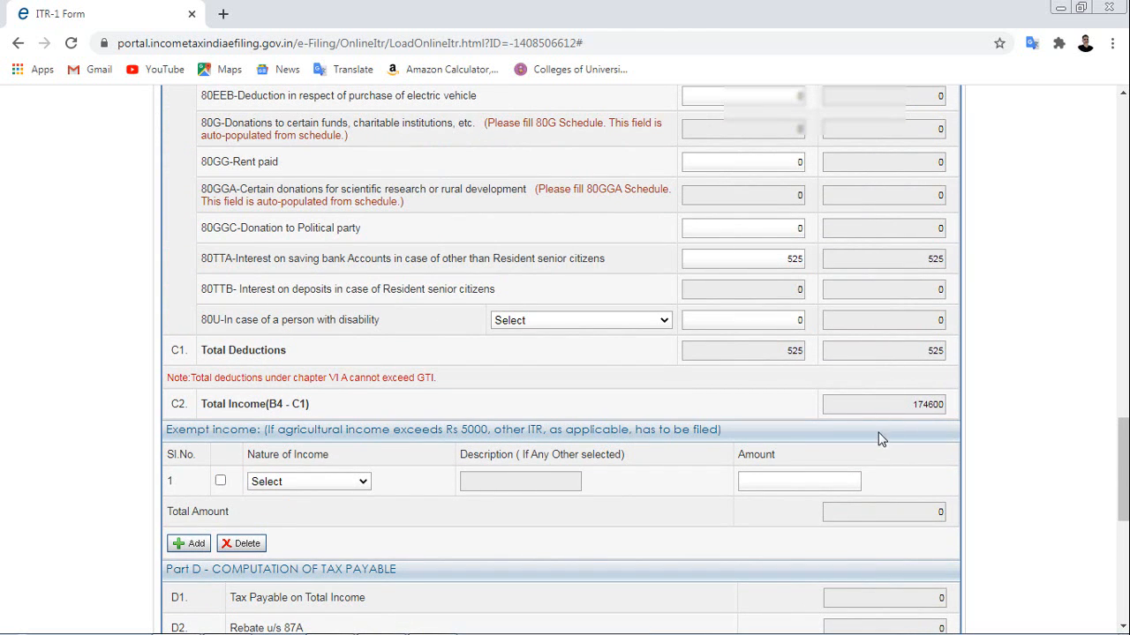
{"action": "scroll", "coordinate": [878, 434], "scroll_direction": "down", "scroll_amount": 2}
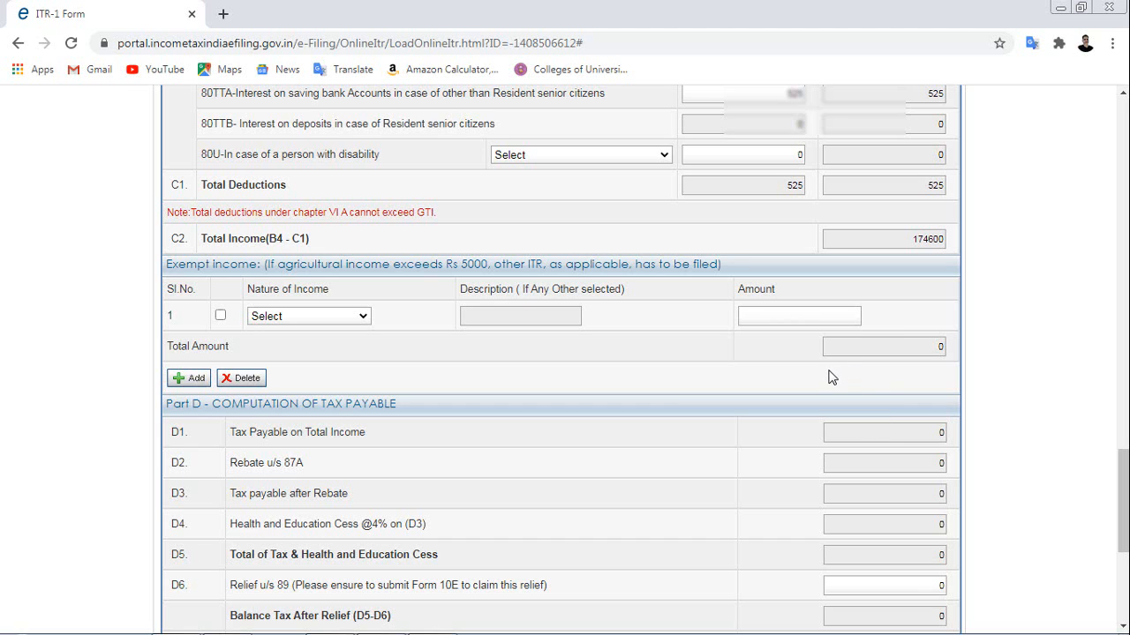
{"action": "scroll", "coordinate": [829, 377], "scroll_direction": "down", "scroll_amount": 1}
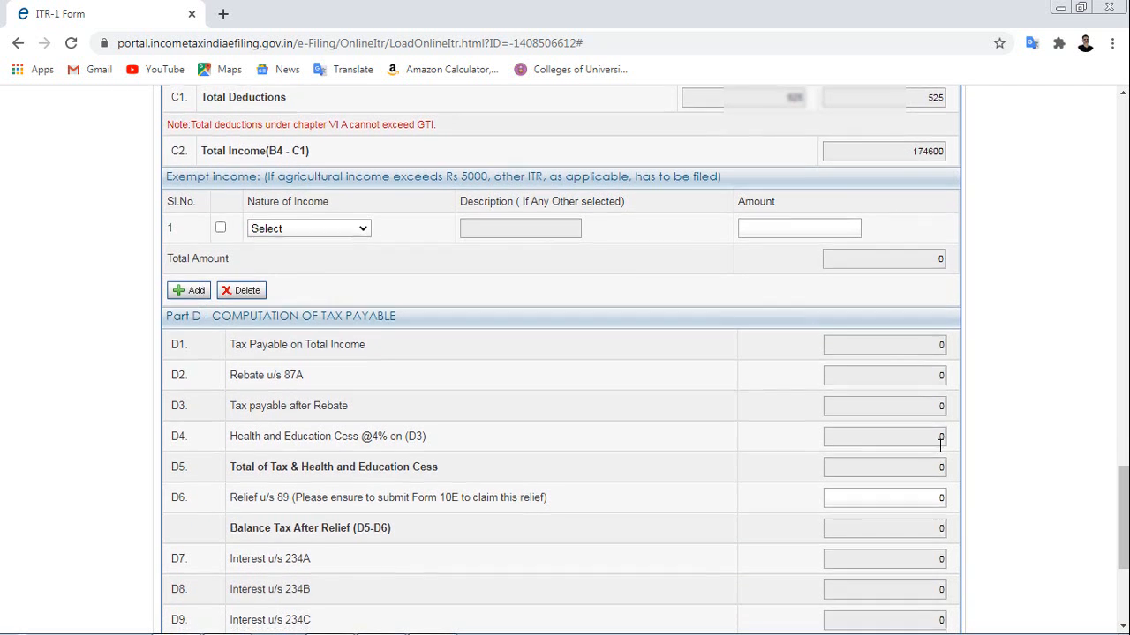
{"action": "scroll", "coordinate": [936, 423], "scroll_direction": "down", "scroll_amount": 2}
{"action": "scroll", "coordinate": [906, 485], "scroll_direction": "down", "scroll_amount": 2}
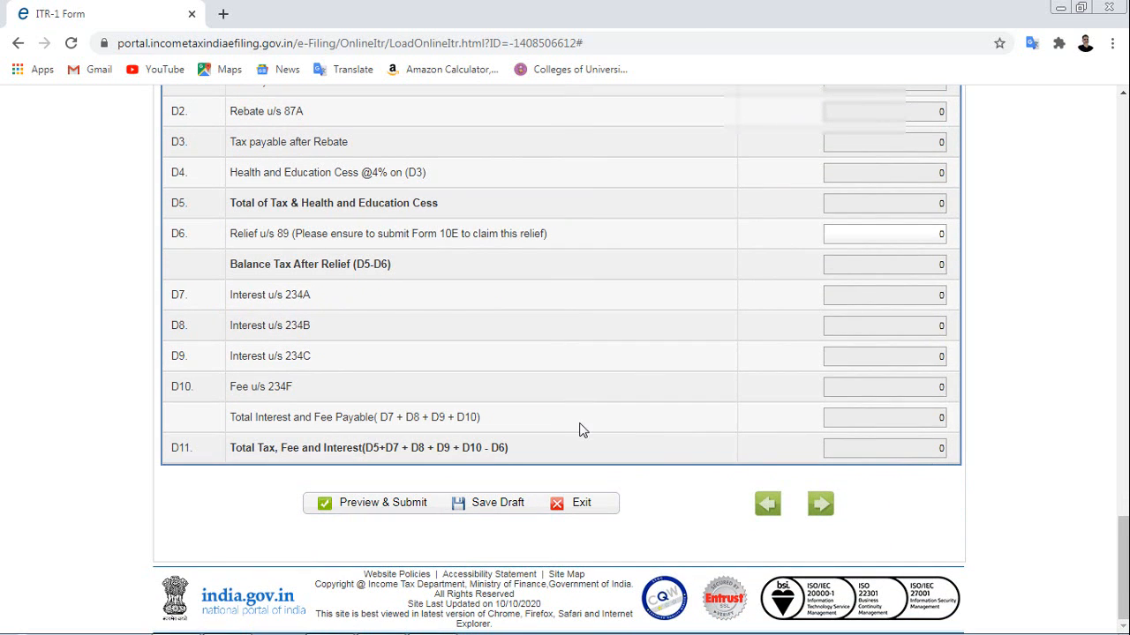
{"action": "left_click", "coordinate": [490, 510]}
{"action": "left_click", "coordinate": [1123, 112]}
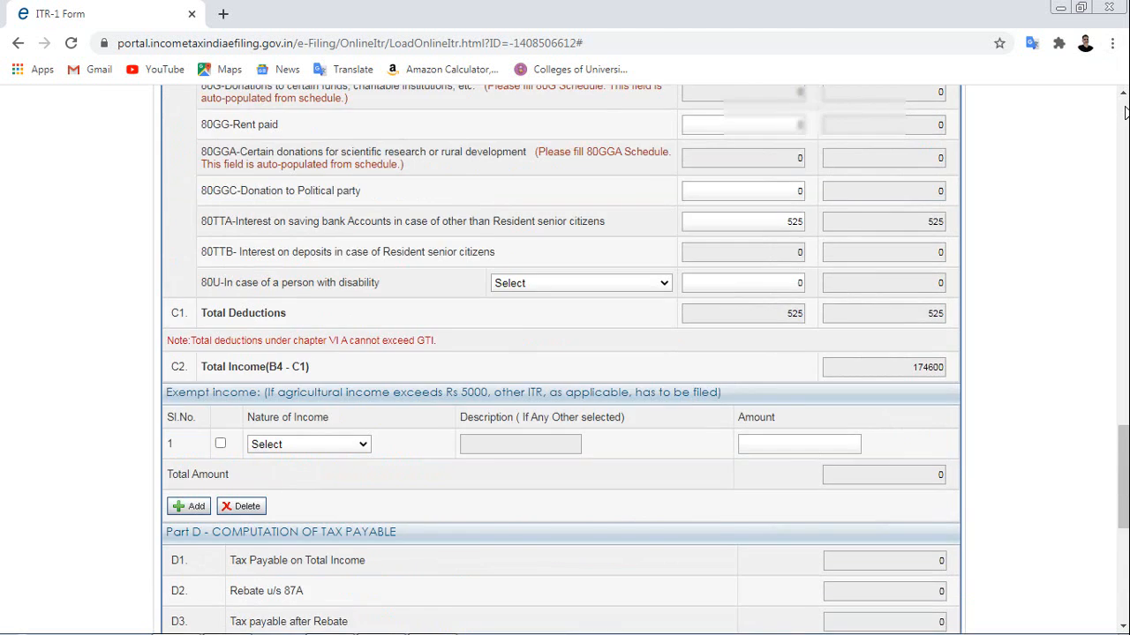
Review the Tax Details schedules, confirming three non-salary TDS entries totalling 17900.
{"action": "left_click", "coordinate": [1124, 112]}
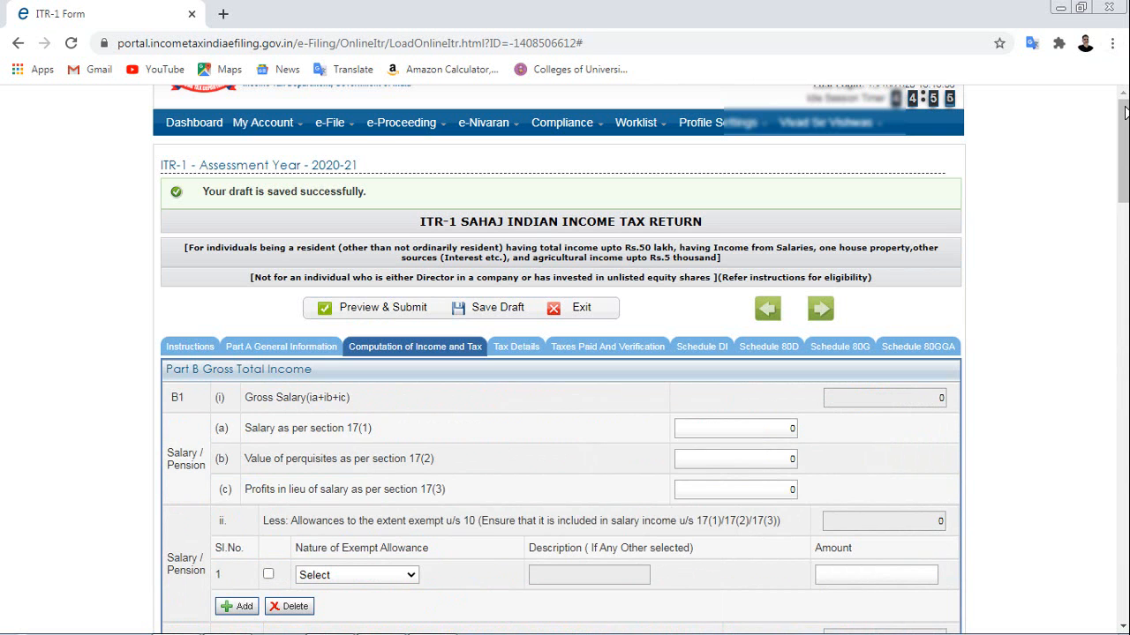
{"action": "left_click", "coordinate": [518, 351]}
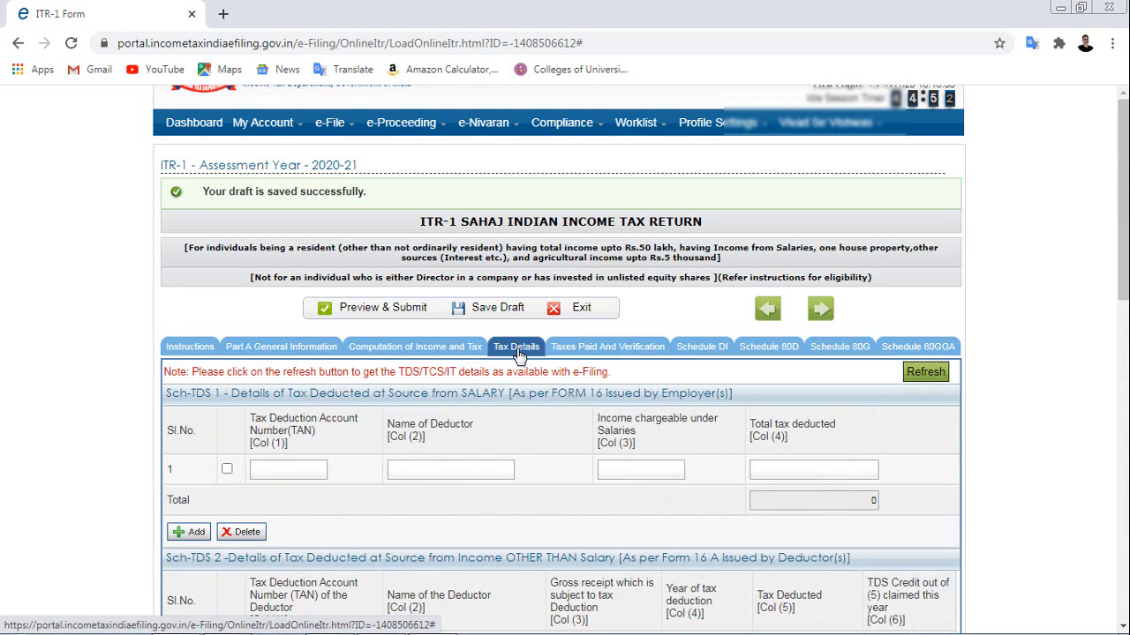
{"action": "scroll", "coordinate": [670, 432], "scroll_direction": "down", "scroll_amount": 2}
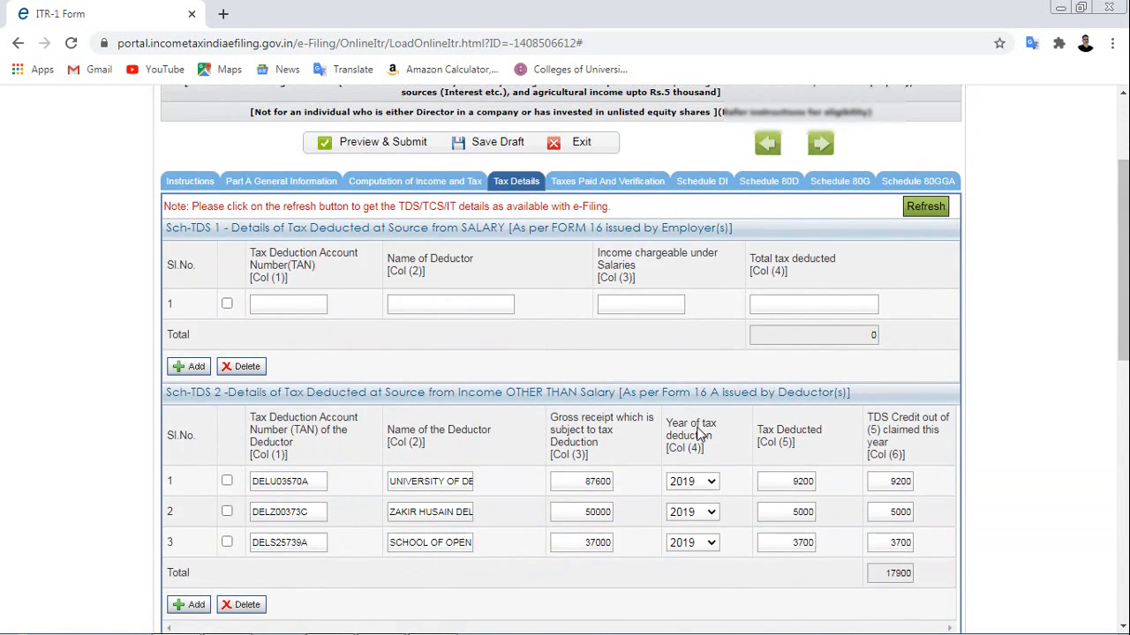
{"action": "scroll", "coordinate": [697, 434], "scroll_direction": "down", "scroll_amount": 1}
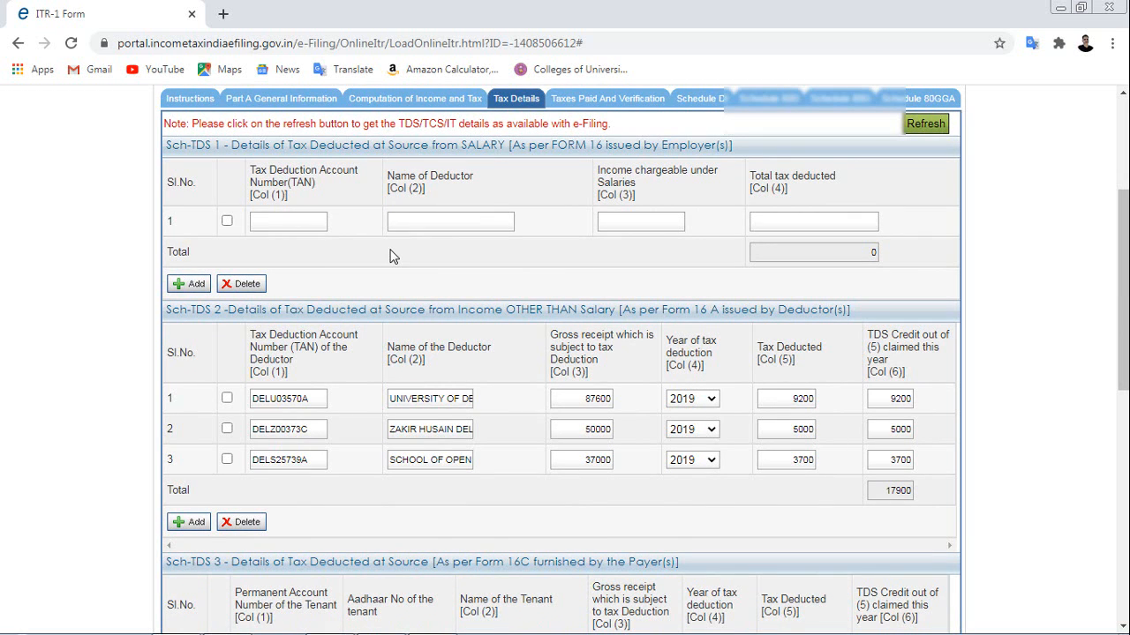
{"action": "scroll", "coordinate": [392, 256], "scroll_direction": "down", "scroll_amount": 2}
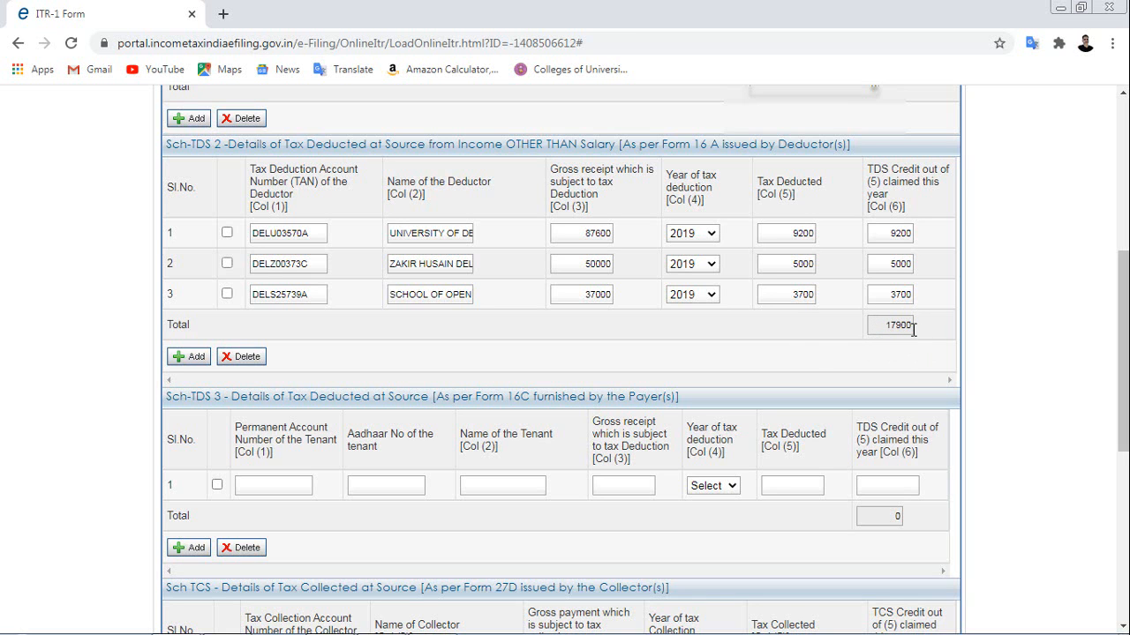
{"action": "scroll", "coordinate": [801, 347], "scroll_direction": "down", "scroll_amount": 3}
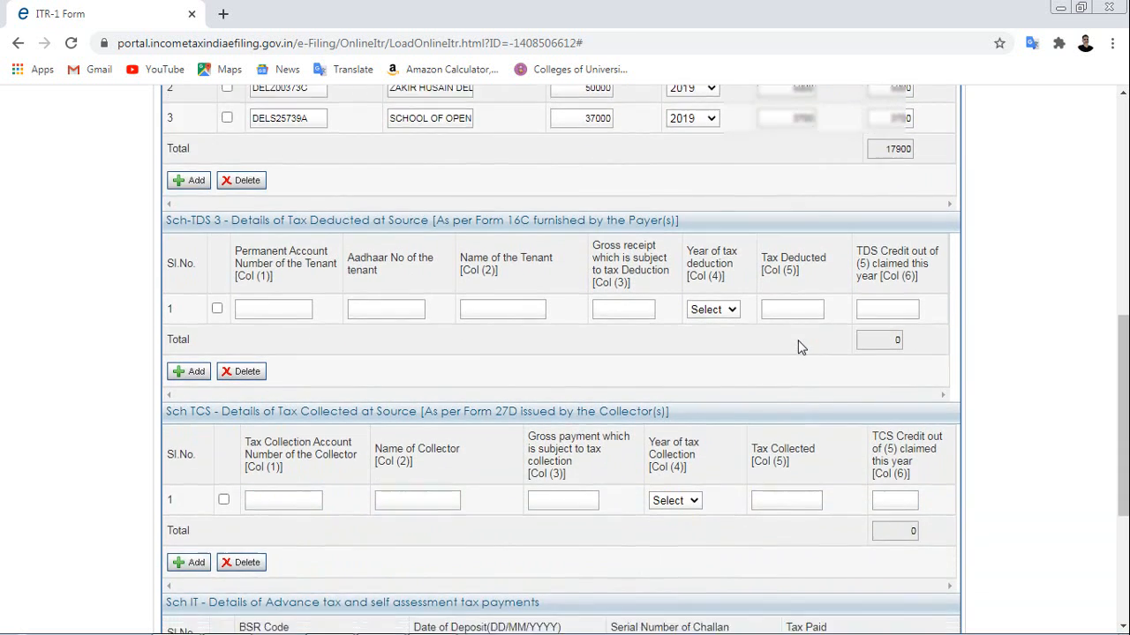
{"action": "scroll", "coordinate": [801, 347], "scroll_direction": "down", "scroll_amount": 3}
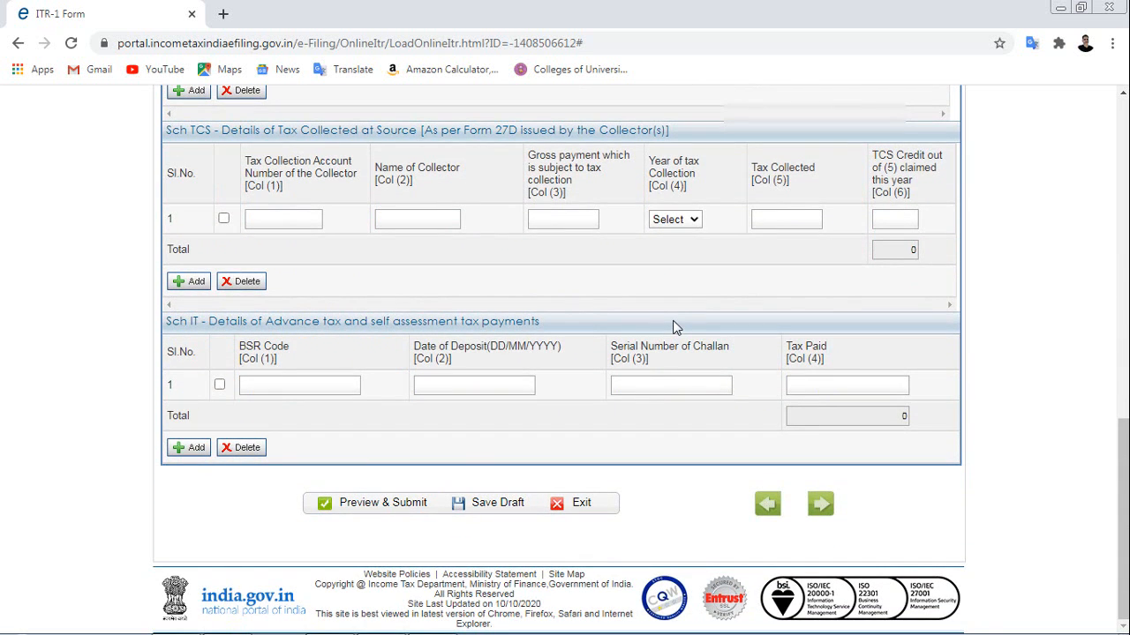
{"action": "scroll", "coordinate": [674, 326], "scroll_direction": "up", "scroll_amount": 10}
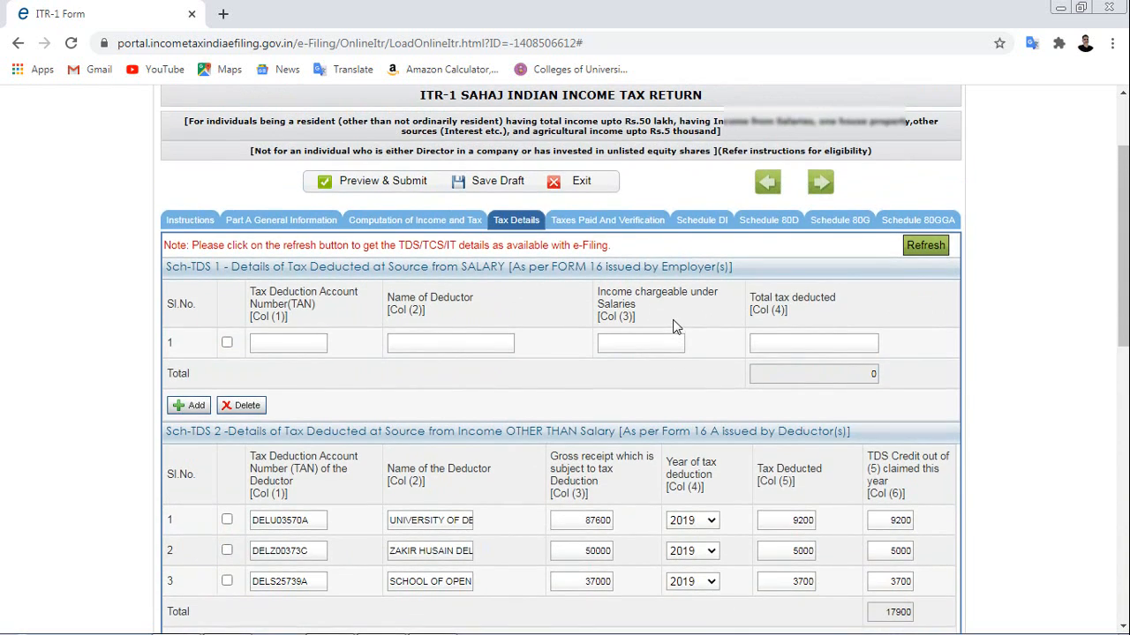
{"action": "scroll", "coordinate": [673, 326], "scroll_direction": "down", "scroll_amount": 7}
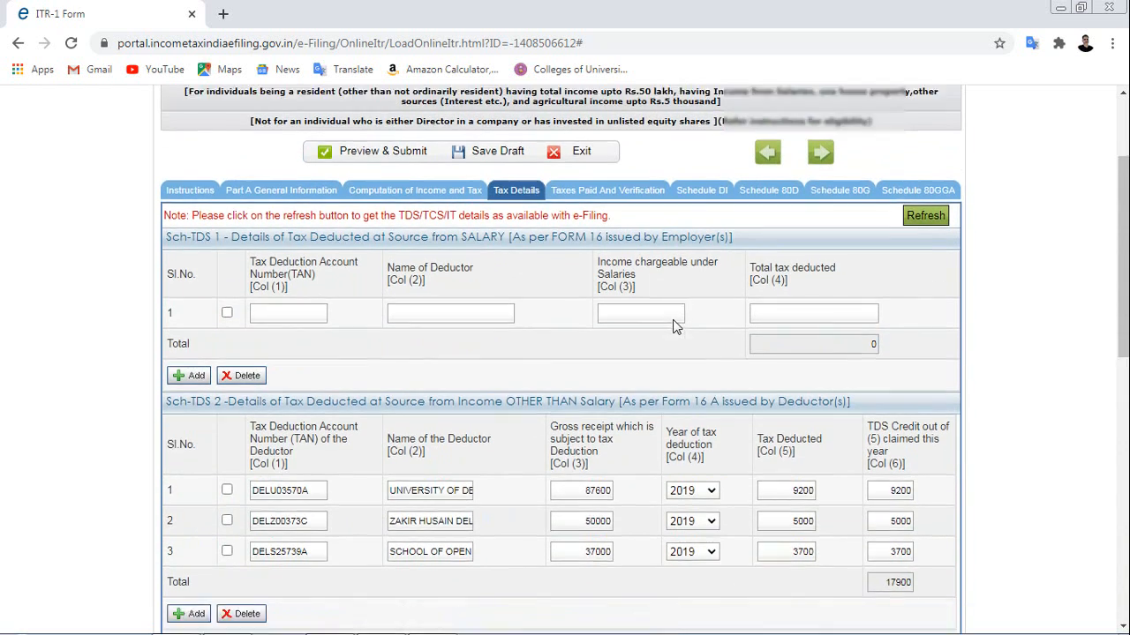
{"action": "scroll", "coordinate": [673, 327], "scroll_direction": "up", "scroll_amount": 3}
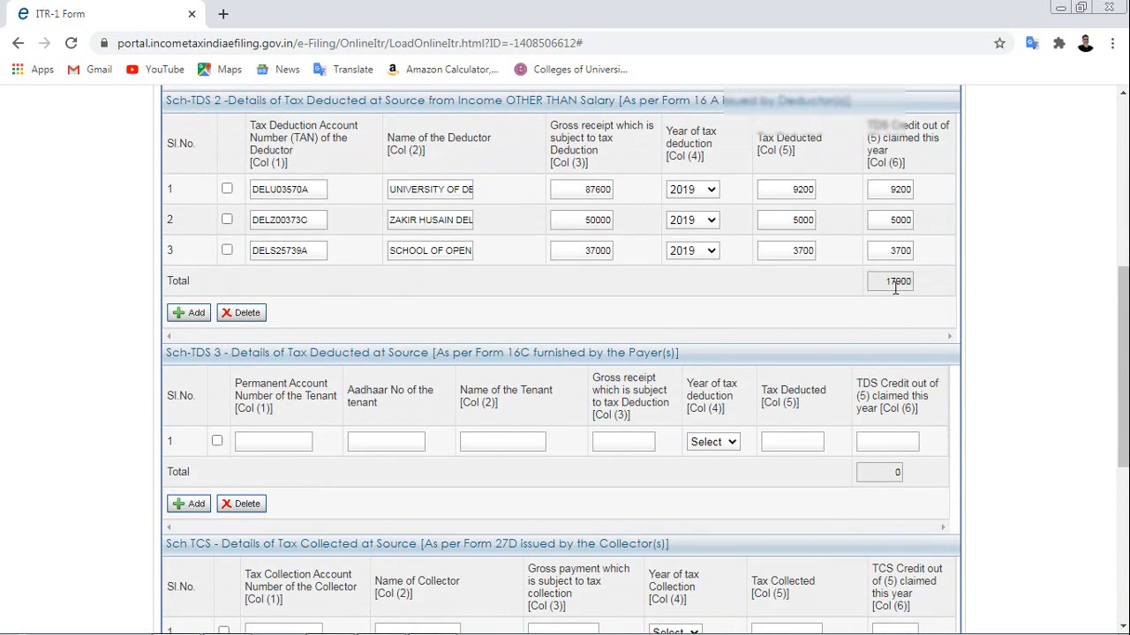
{"action": "scroll", "coordinate": [566, 404], "scroll_direction": "down", "scroll_amount": 4}
{"action": "scroll", "coordinate": [566, 403], "scroll_direction": "down", "scroll_amount": 1}
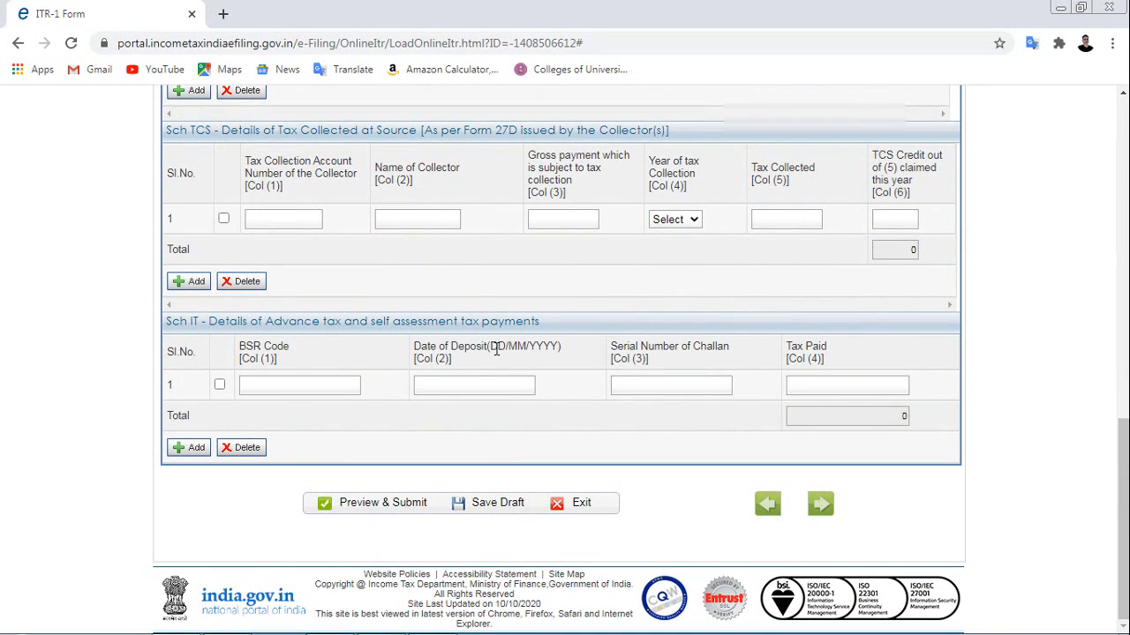
{"action": "scroll", "coordinate": [527, 331], "scroll_direction": "up", "scroll_amount": 10}
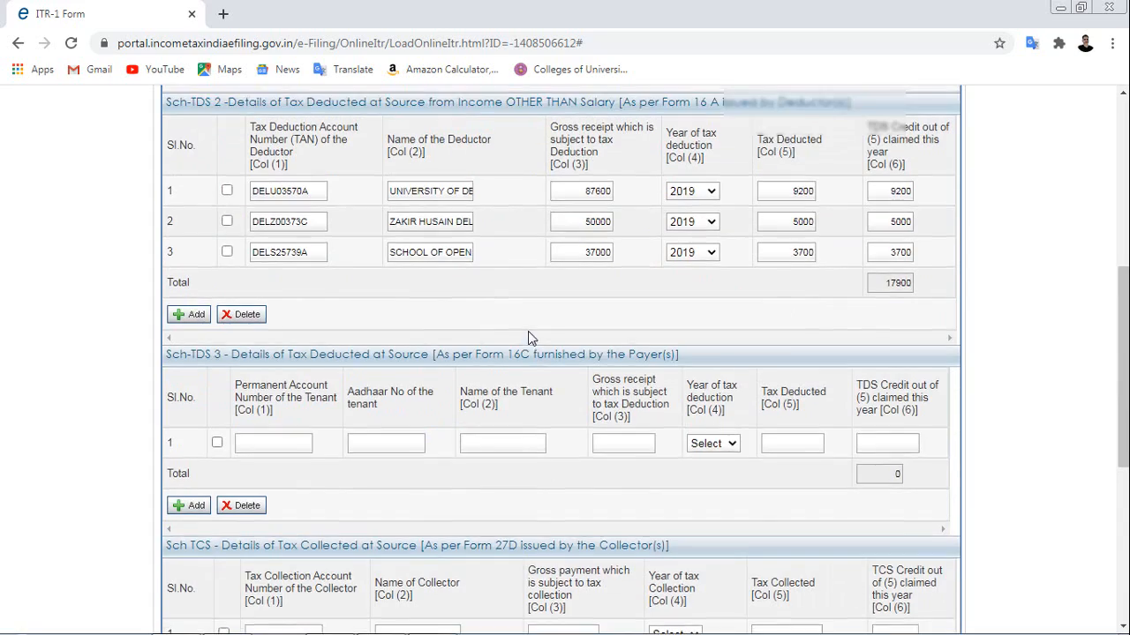
{"action": "scroll", "coordinate": [528, 331], "scroll_direction": "down", "scroll_amount": 1}
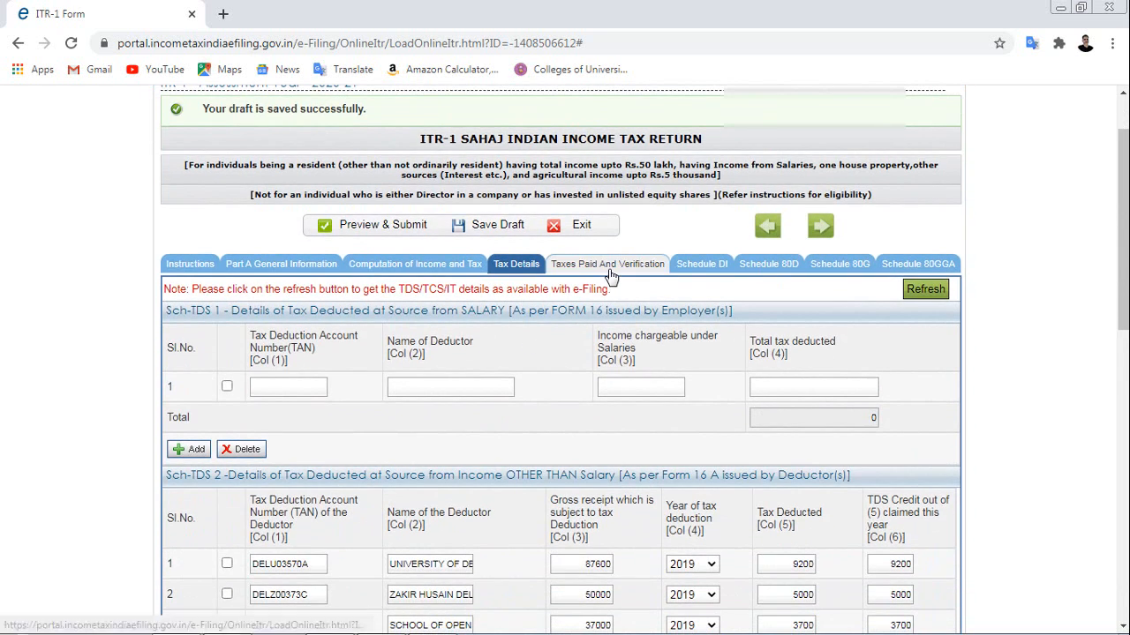
{"action": "left_click", "coordinate": [609, 273]}
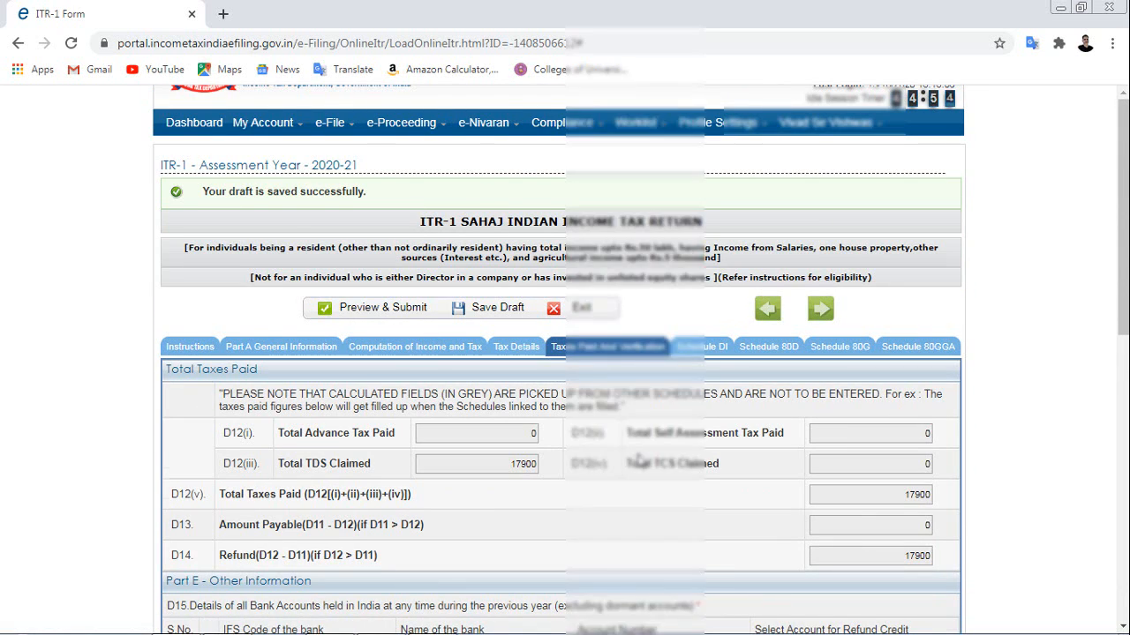
Tick the State Bank of India account row to receive the 17900 refund.
{"action": "scroll", "coordinate": [618, 459], "scroll_direction": "down", "scroll_amount": 1}
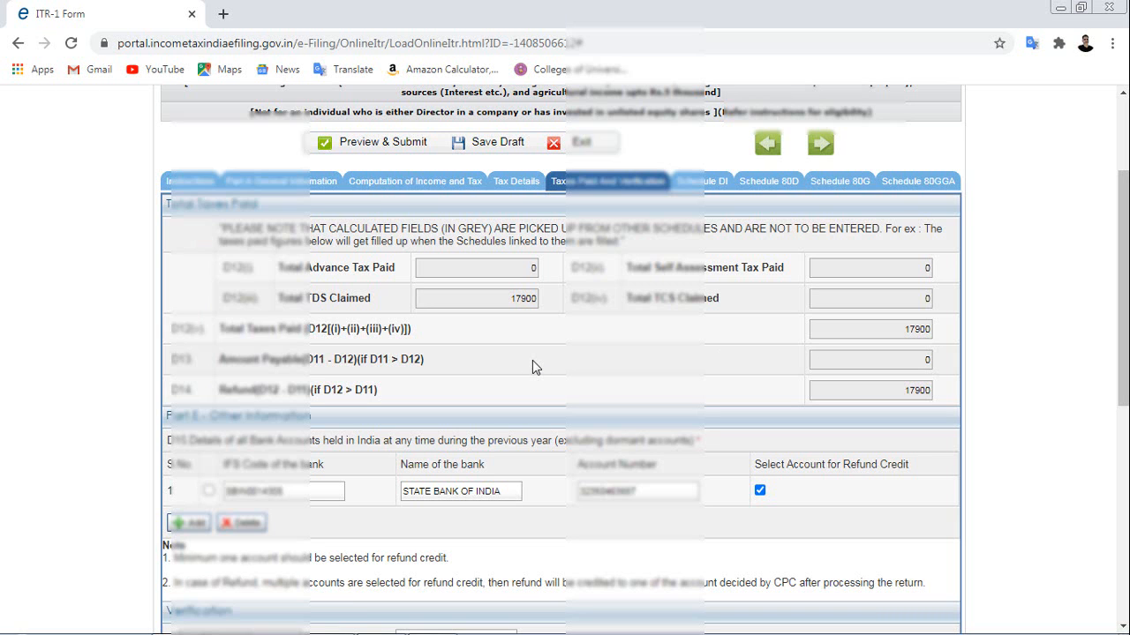
{"action": "scroll", "coordinate": [532, 360], "scroll_direction": "down", "scroll_amount": 3}
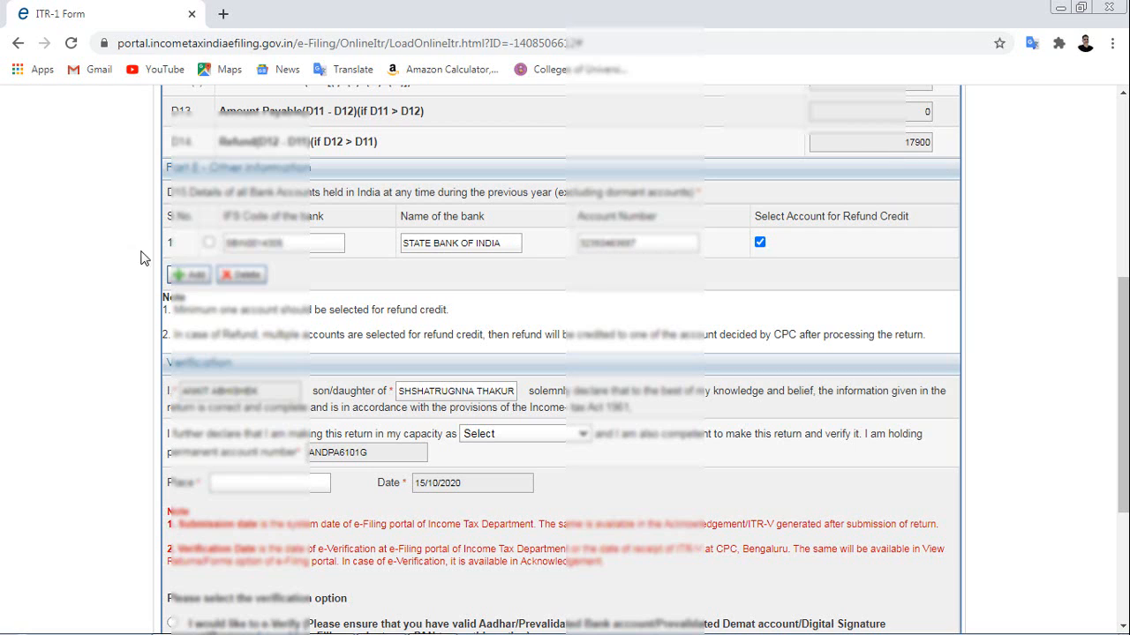
{"action": "left_click", "coordinate": [209, 243]}
{"action": "scroll", "coordinate": [681, 295], "scroll_direction": "down", "scroll_amount": 1}
{"action": "scroll", "coordinate": [680, 295], "scroll_direction": "down", "scroll_amount": 3}
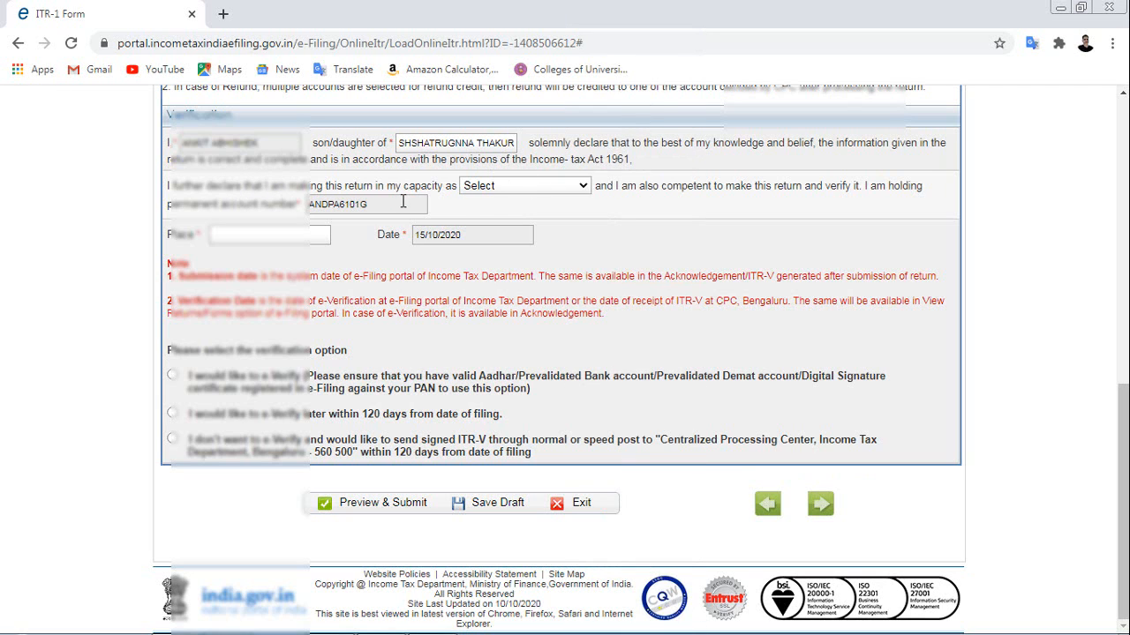
Declare the verification in Self capacity with Delhi as the place of filing.
{"action": "left_click", "coordinate": [525, 187]}
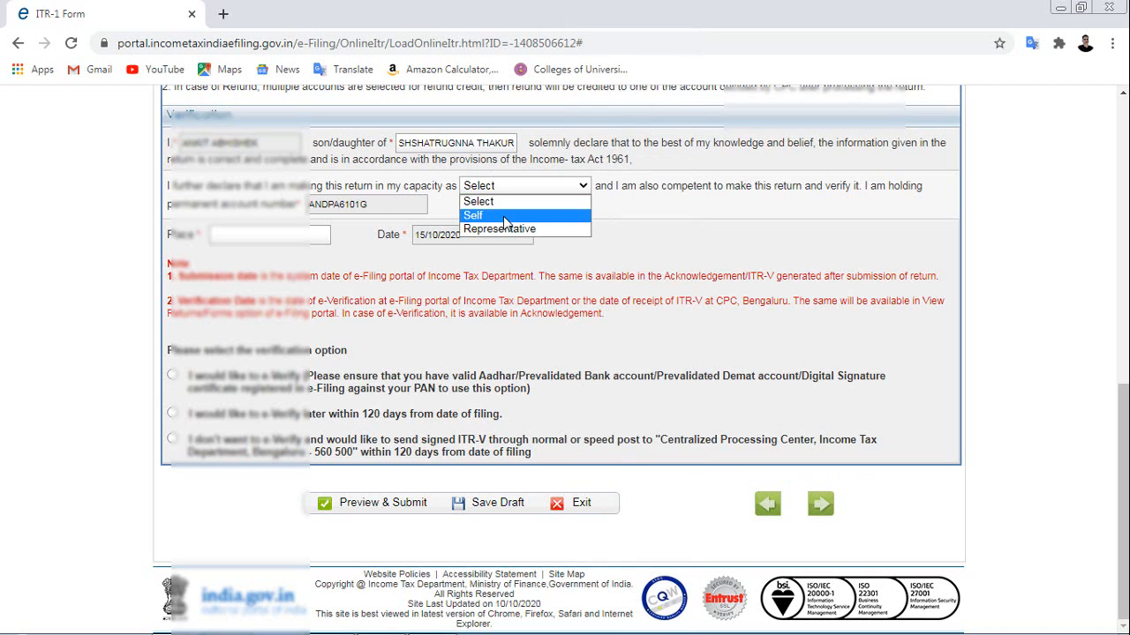
{"action": "left_click", "coordinate": [504, 217]}
{"action": "left_click", "coordinate": [542, 210]}
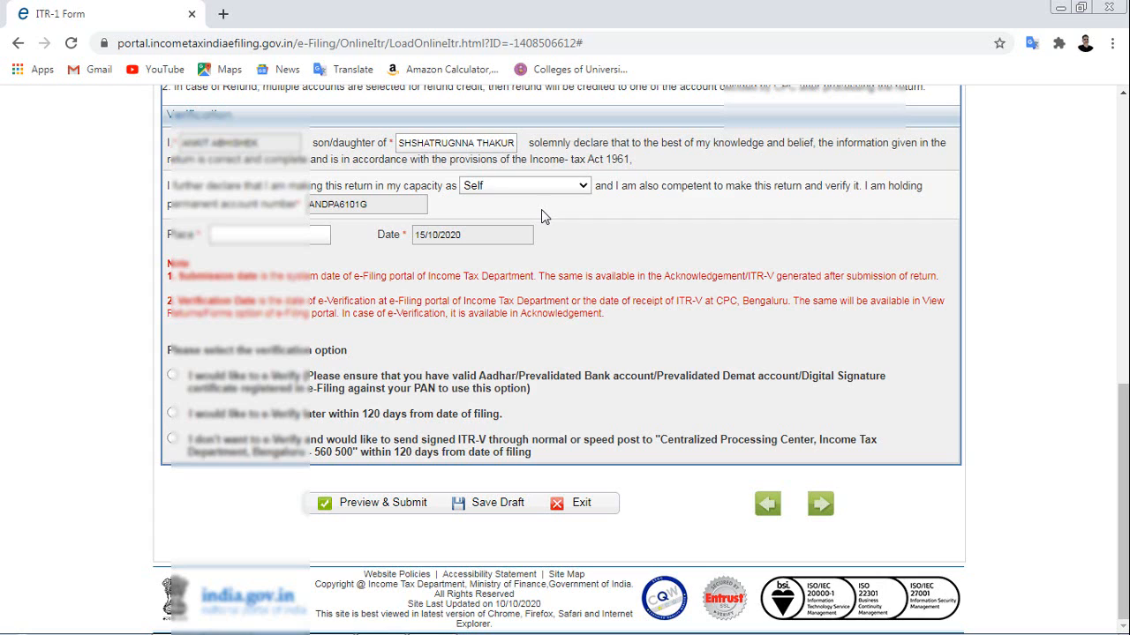
{"action": "left_click", "coordinate": [243, 236]}
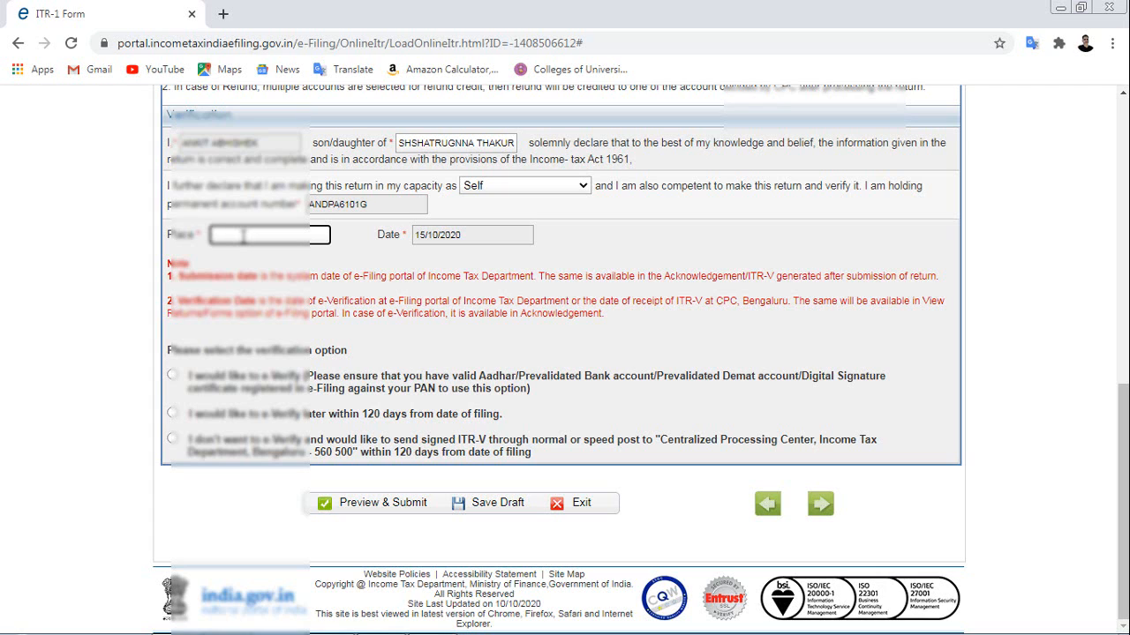
{"action": "type", "text": "Delhi"}
{"action": "left_click", "coordinate": [617, 243]}
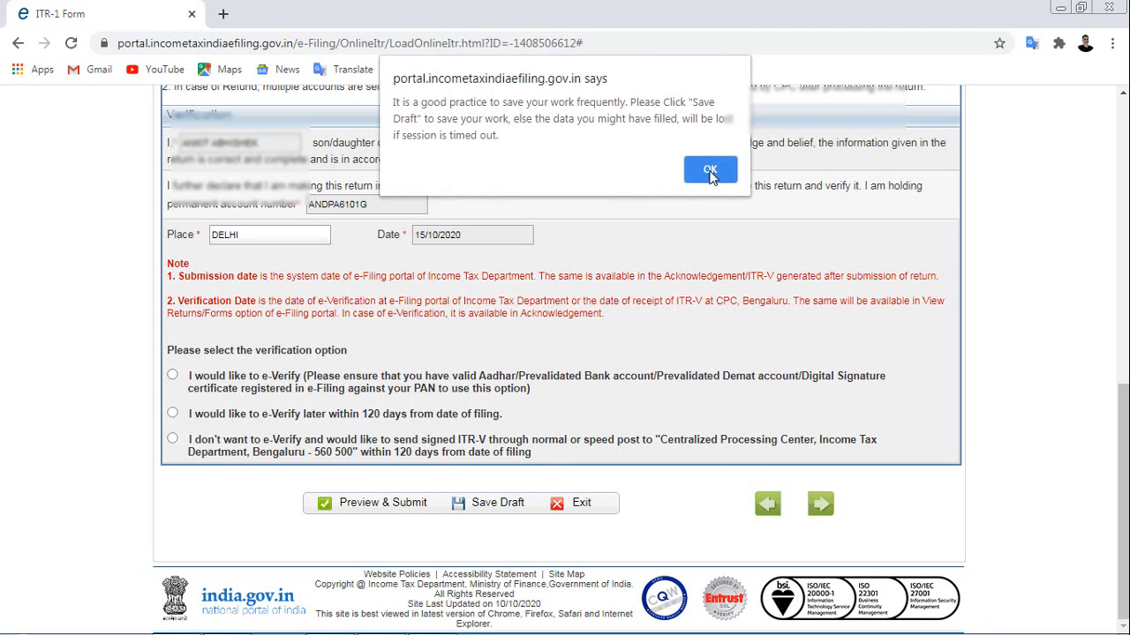
Dismiss the reminder, save the return as a draft with e-Verify later, and view Schedule DI.
{"action": "left_click", "coordinate": [711, 171]}
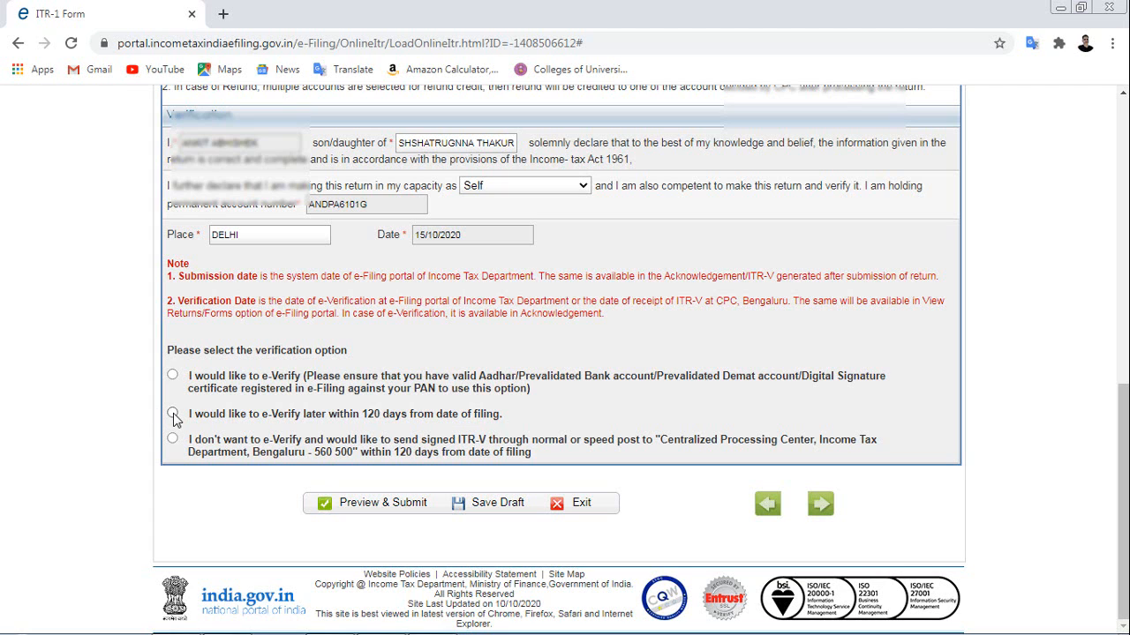
{"action": "left_click", "coordinate": [496, 510]}
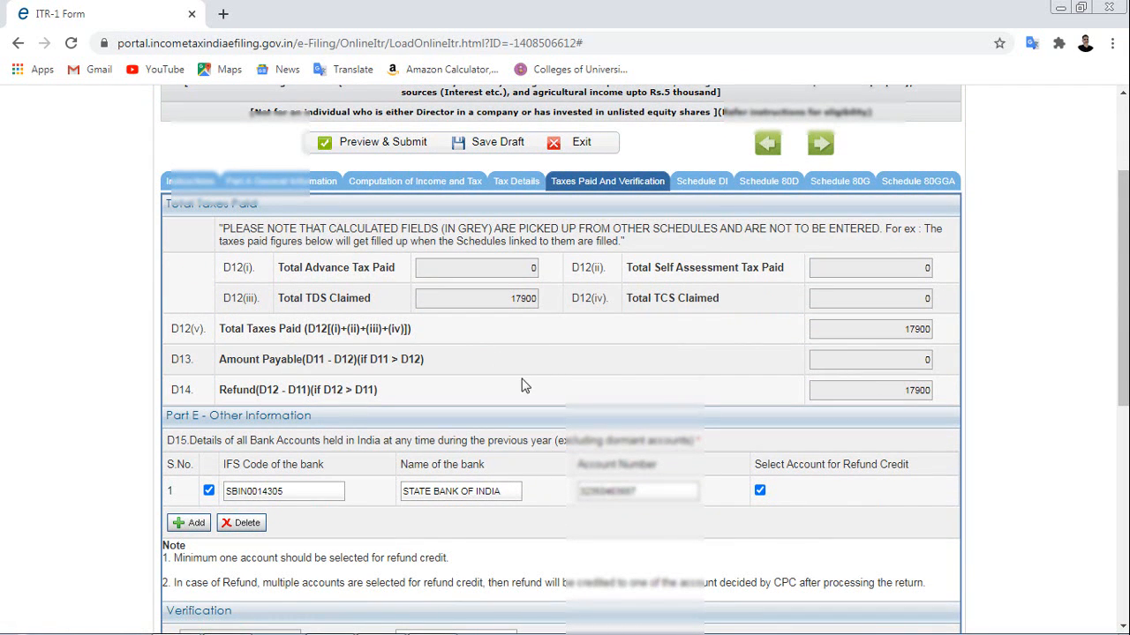
{"action": "left_click", "coordinate": [702, 182]}
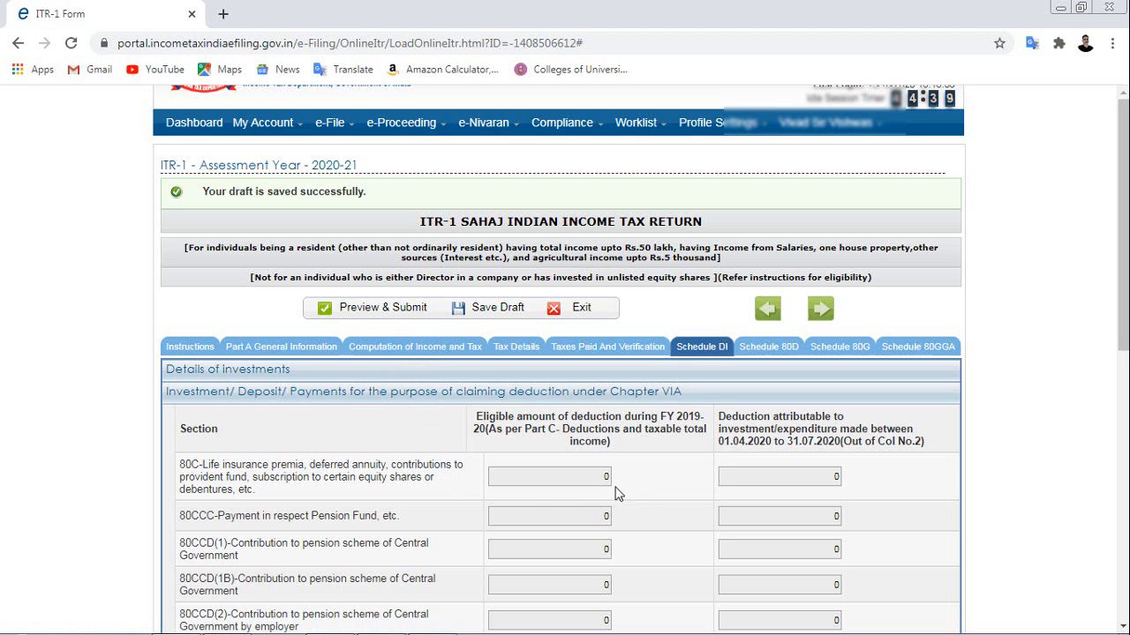
{"action": "scroll", "coordinate": [657, 486], "scroll_direction": "down", "scroll_amount": 2}
{"action": "scroll", "coordinate": [657, 485], "scroll_direction": "down", "scroll_amount": 1}
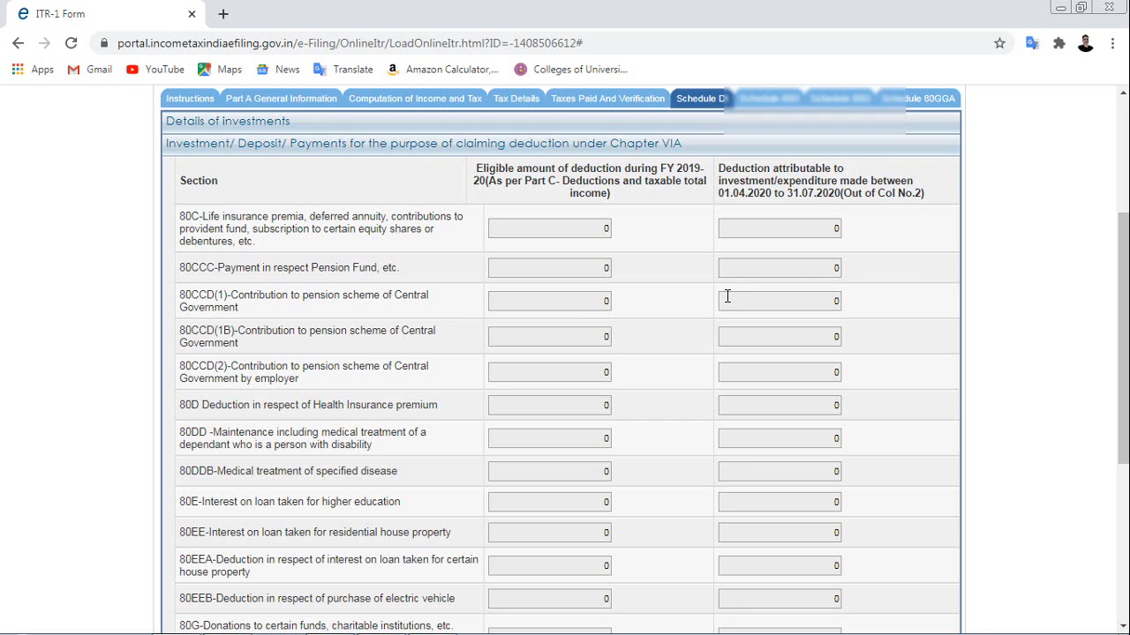
Review Schedule 80D health insurance deductions, leaving them empty.
{"action": "left_click", "coordinate": [770, 100]}
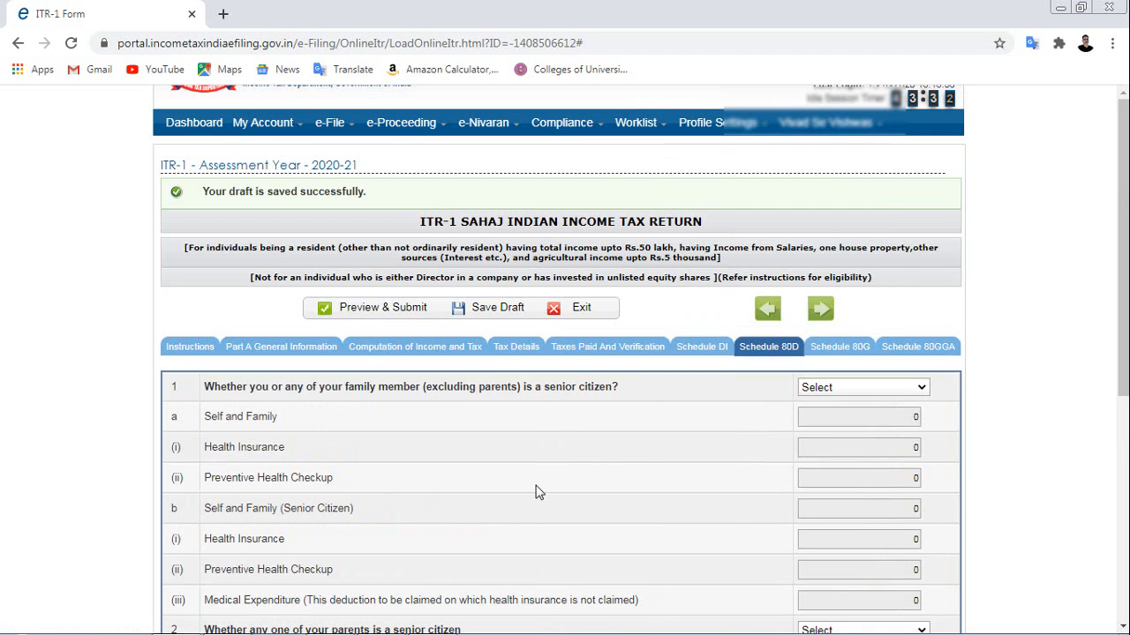
{"action": "scroll", "coordinate": [538, 491], "scroll_direction": "down", "scroll_amount": 2}
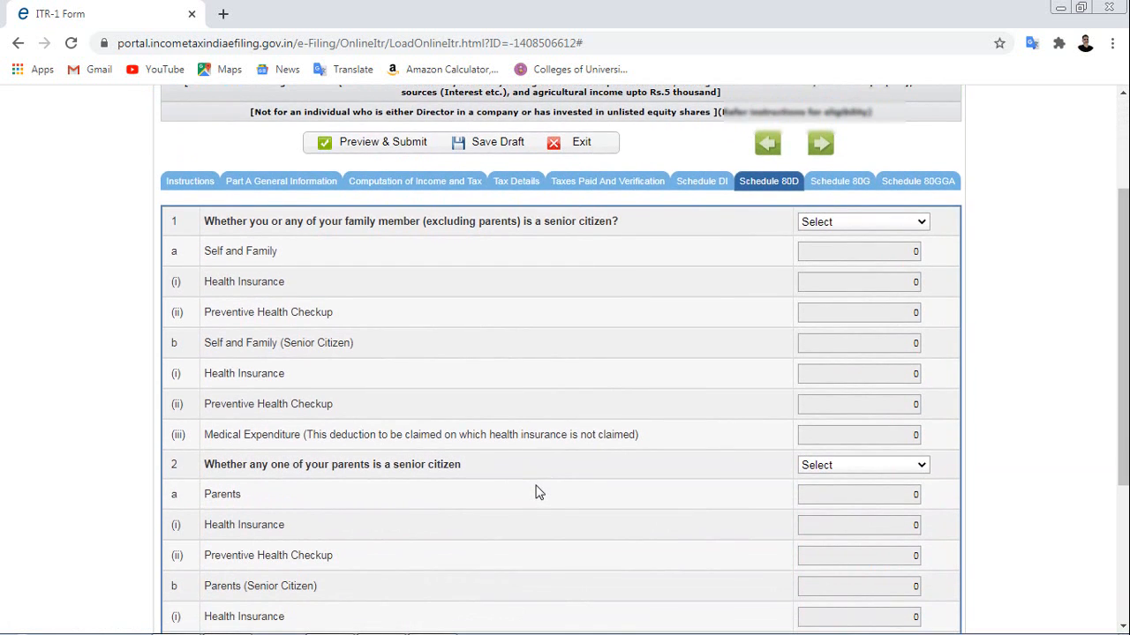
{"action": "scroll", "coordinate": [538, 491], "scroll_direction": "down", "scroll_amount": 2}
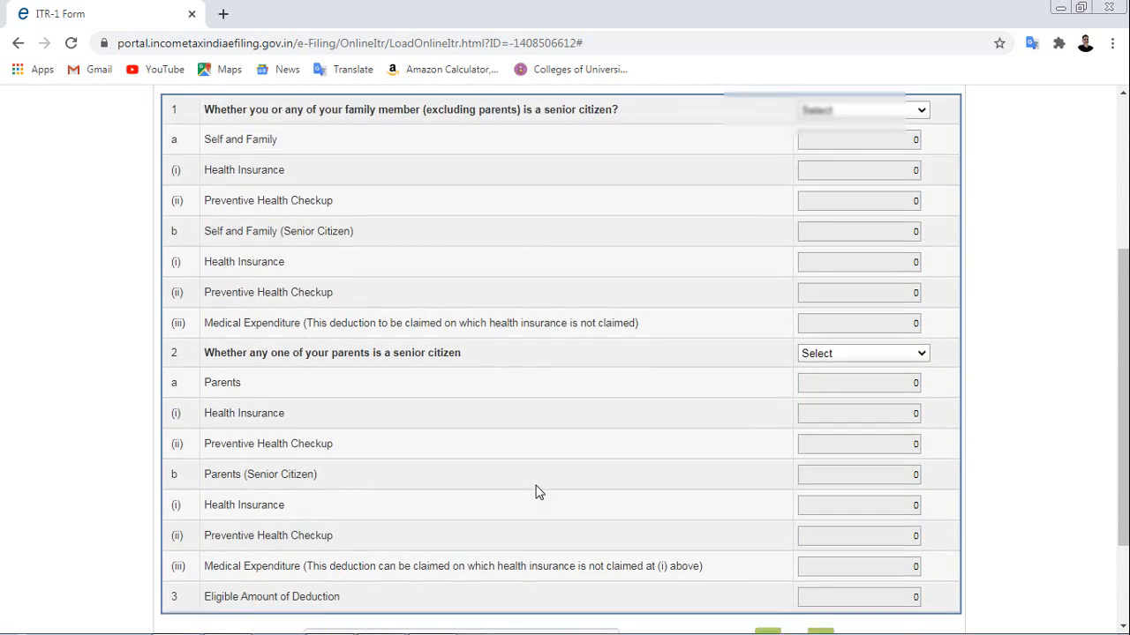
{"action": "scroll", "coordinate": [538, 492], "scroll_direction": "up", "scroll_amount": 2}
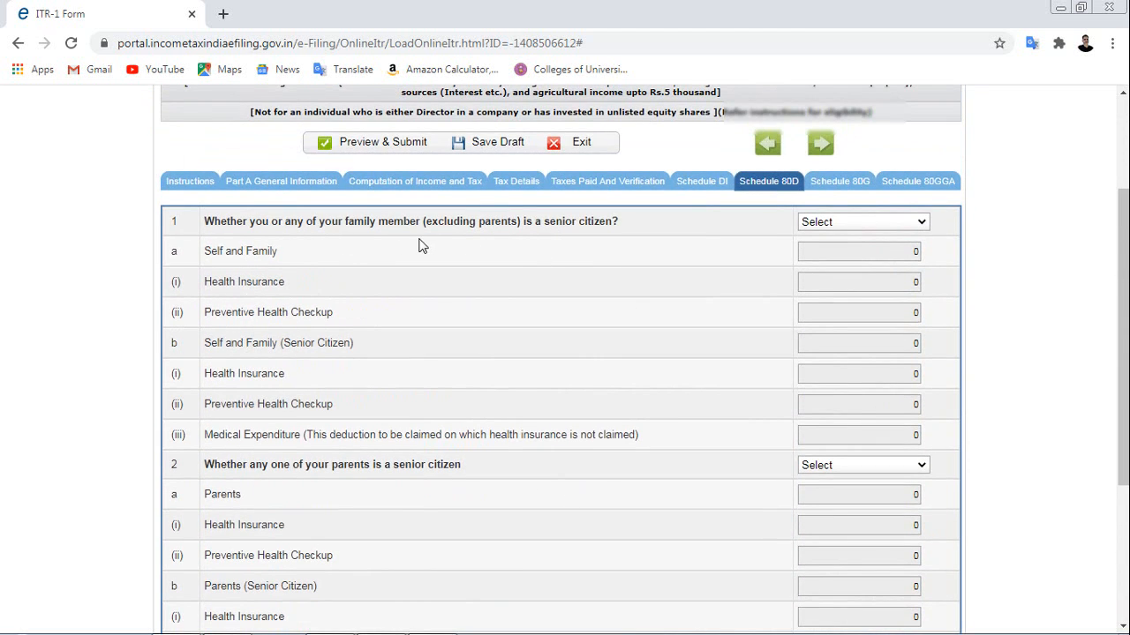
{"action": "scroll", "coordinate": [570, 423], "scroll_direction": "down", "scroll_amount": 2}
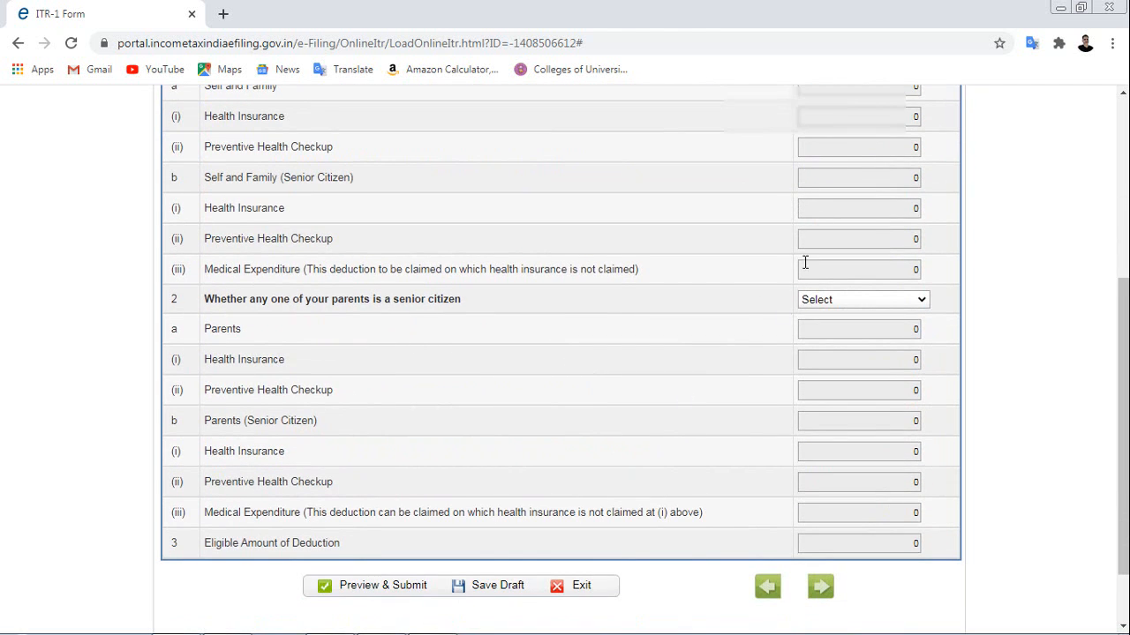
{"action": "scroll", "coordinate": [774, 346], "scroll_direction": "up", "scroll_amount": 3}
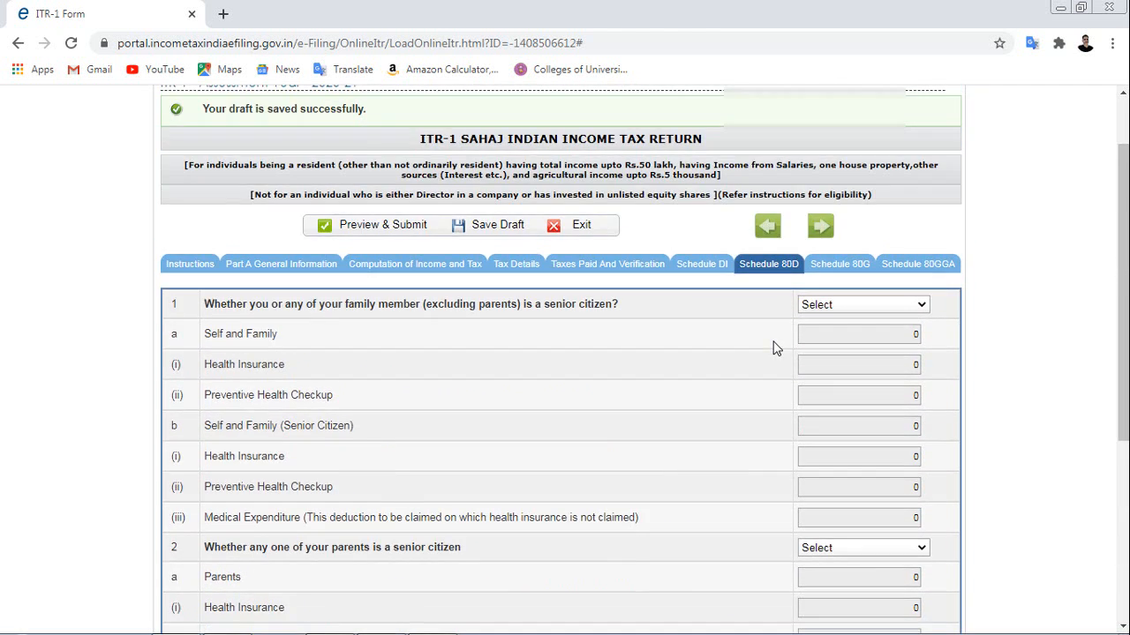
Check Schedules 80G and 80GGA, confirming no donations are entered.
{"action": "left_click", "coordinate": [840, 265]}
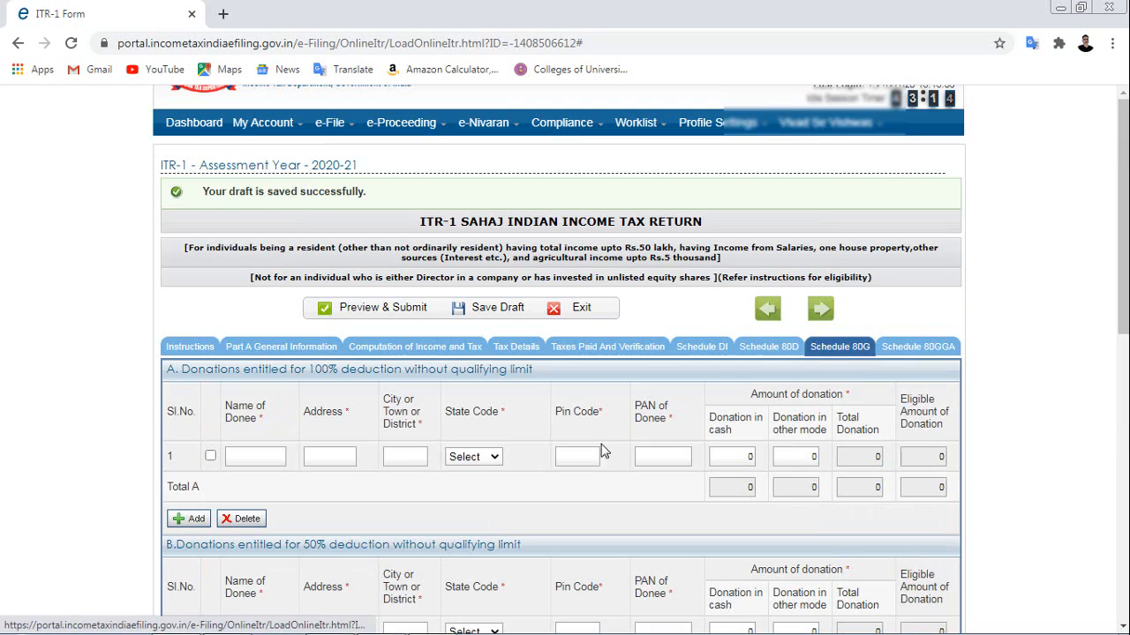
{"action": "scroll", "coordinate": [591, 451], "scroll_direction": "down", "scroll_amount": 8}
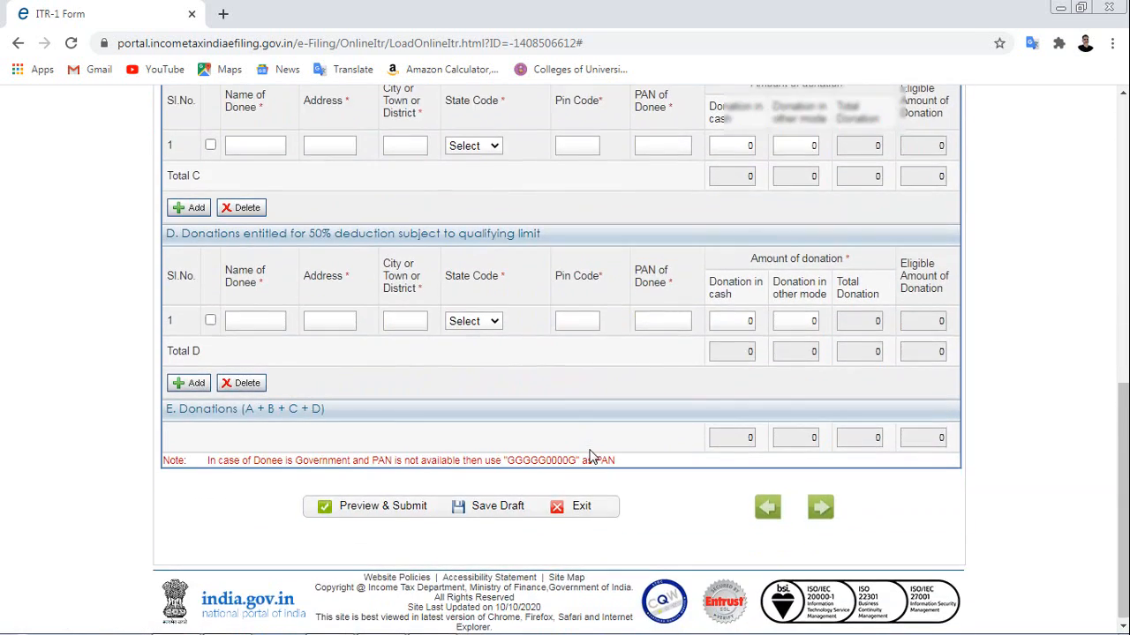
{"action": "scroll", "coordinate": [590, 455], "scroll_direction": "up", "scroll_amount": 6}
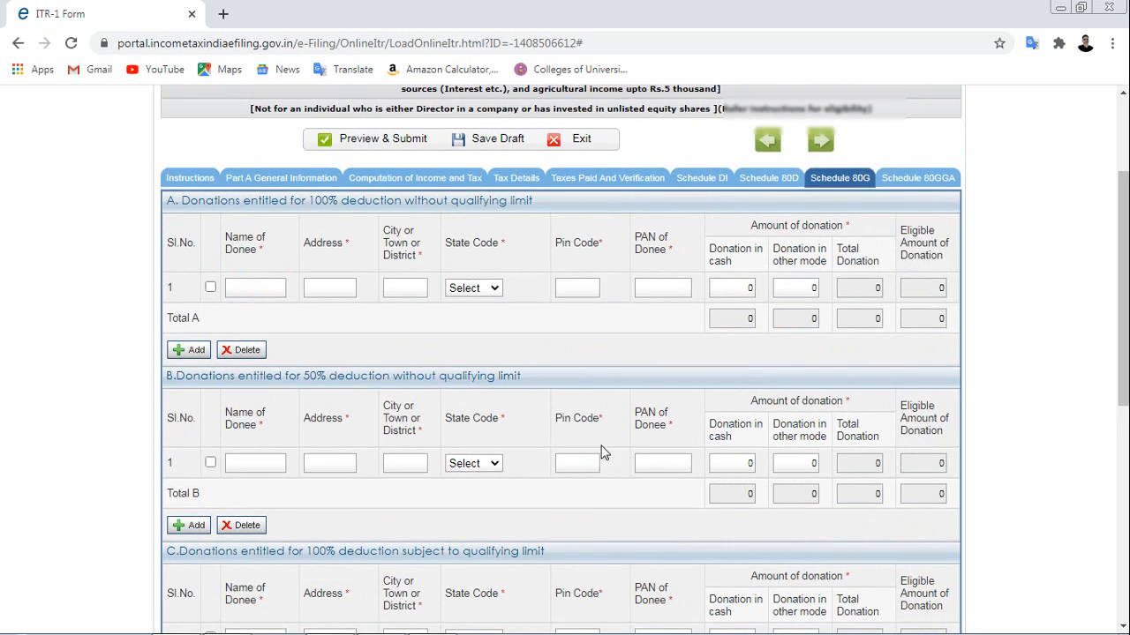
{"action": "left_click", "coordinate": [934, 179]}
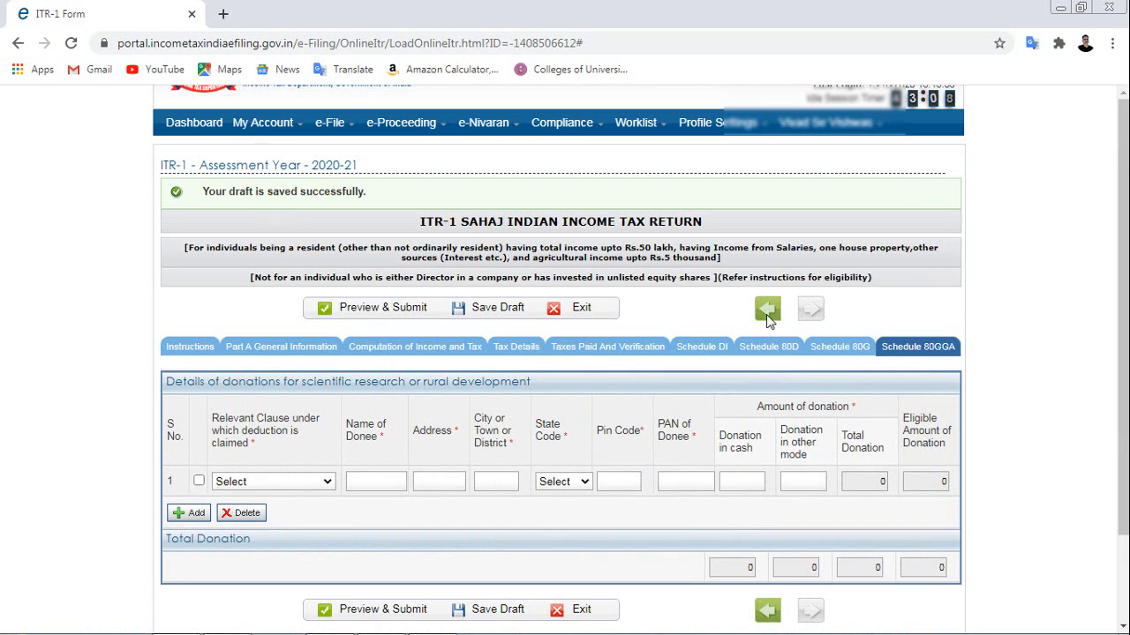
{"action": "scroll", "coordinate": [542, 460], "scroll_direction": "down", "scroll_amount": 2}
{"action": "scroll", "coordinate": [542, 461], "scroll_direction": "up", "scroll_amount": 1}
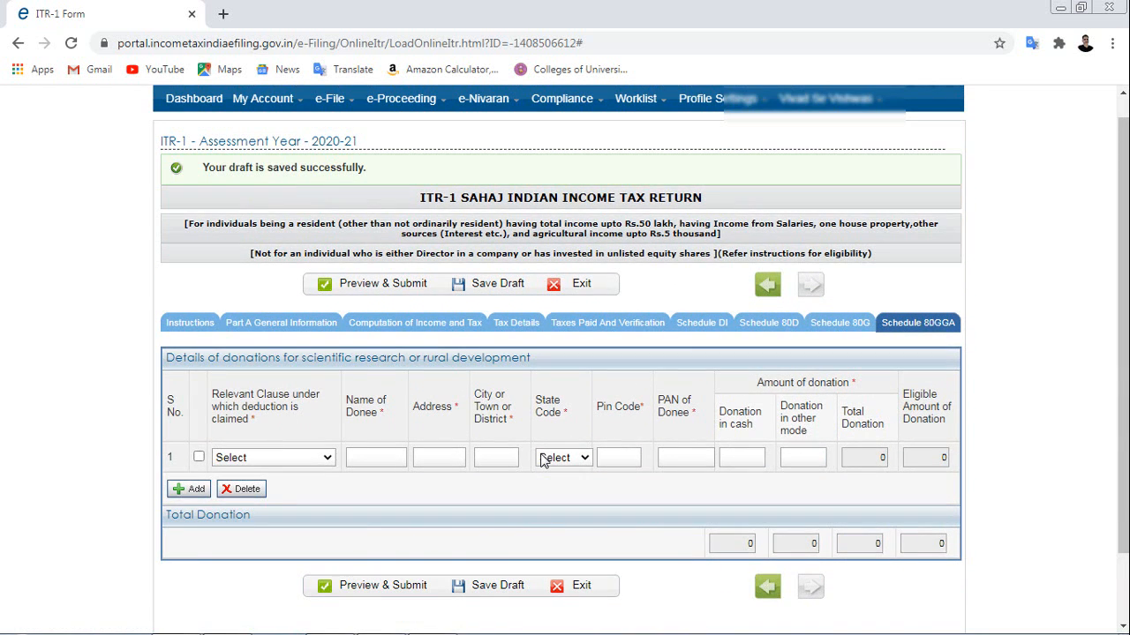
{"action": "scroll", "coordinate": [543, 460], "scroll_direction": "down", "scroll_amount": 1}
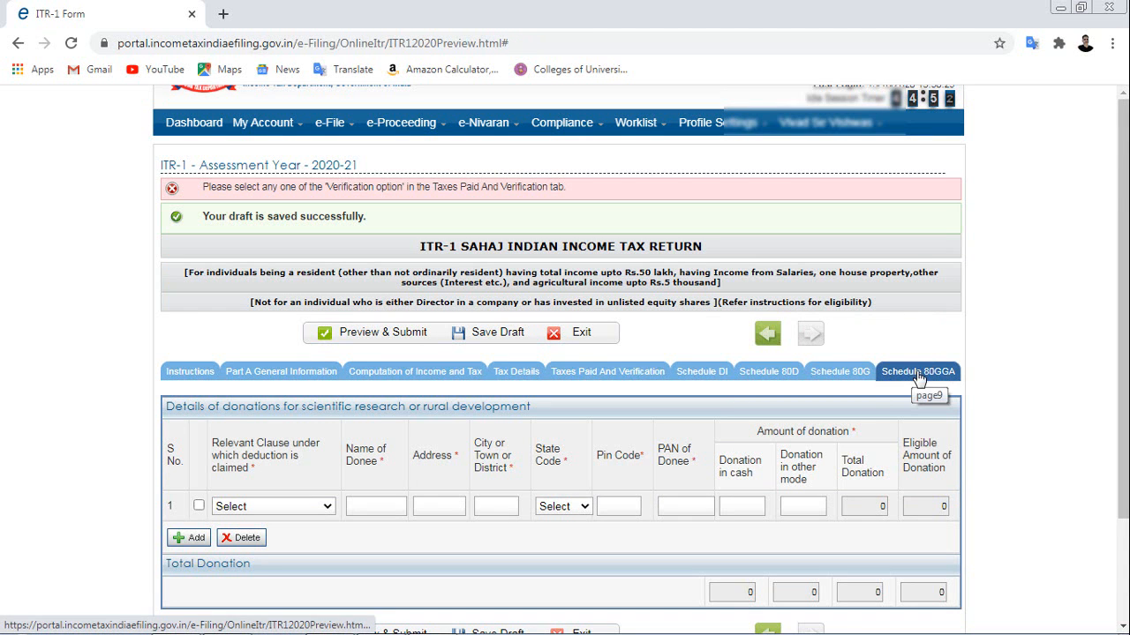
Preview the AY 2020-21 ITR-1 return, confirm the details are valid, and submit it.
{"action": "left_click", "coordinate": [365, 334]}
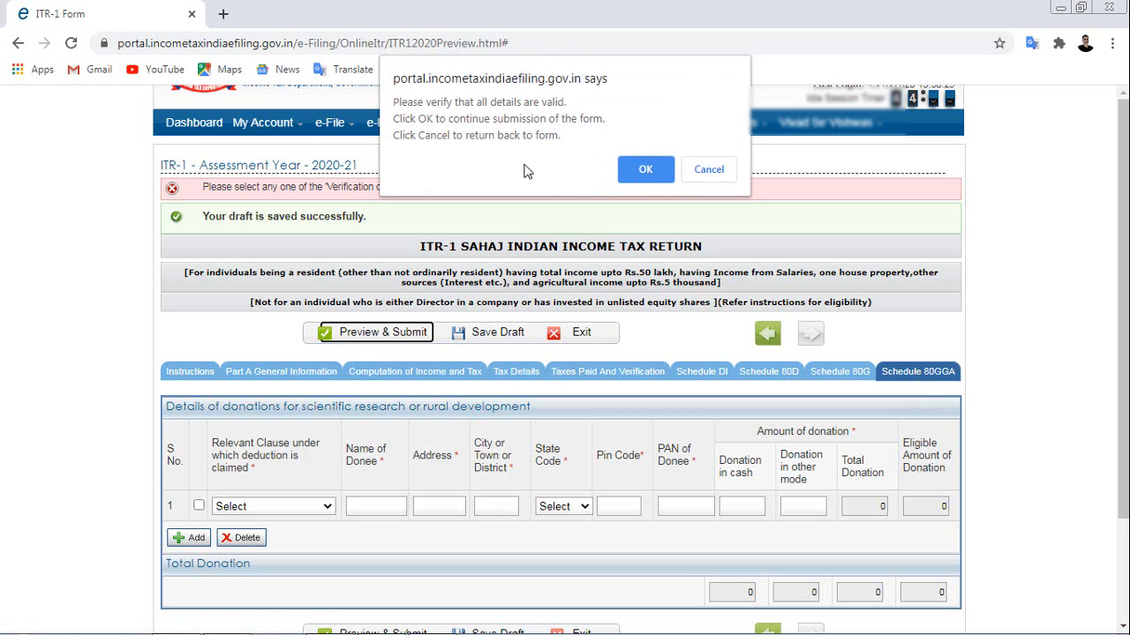
{"action": "left_click", "coordinate": [645, 168]}
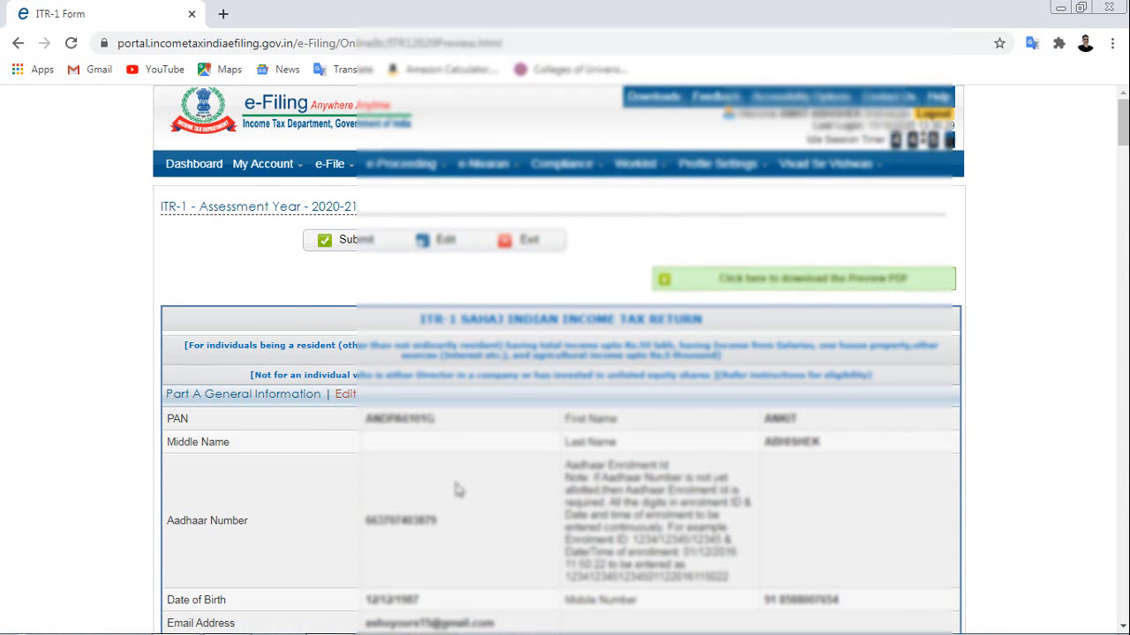
{"action": "scroll", "coordinate": [697, 460], "scroll_direction": "down", "scroll_amount": 1}
{"action": "scroll", "coordinate": [697, 461], "scroll_direction": "down", "scroll_amount": 18}
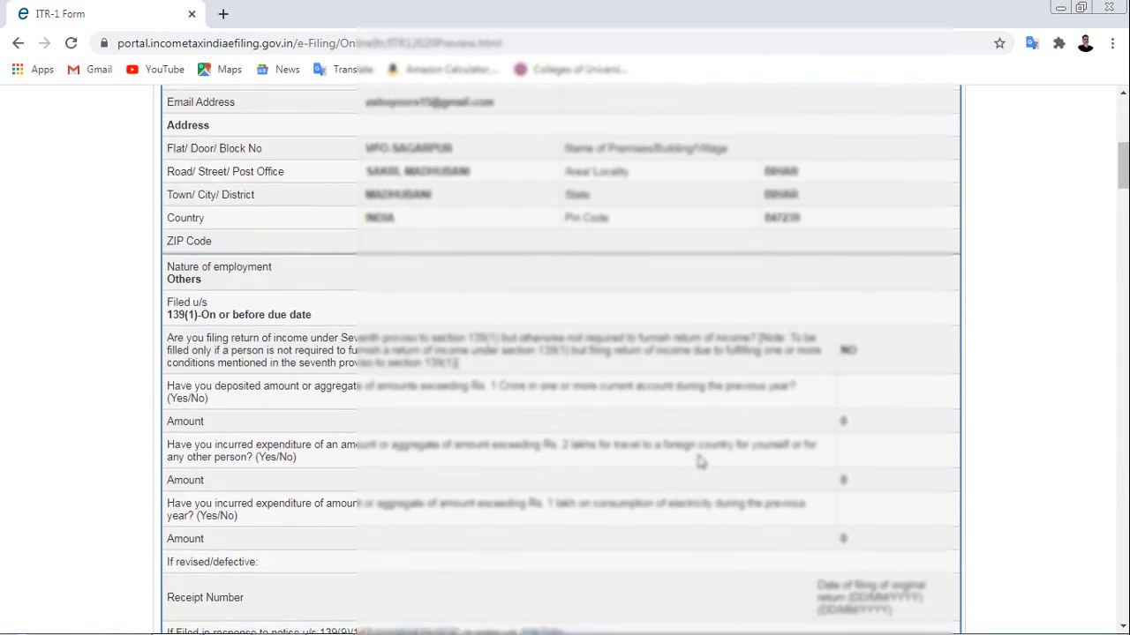
{"action": "scroll", "coordinate": [697, 461], "scroll_direction": "down", "scroll_amount": 12}
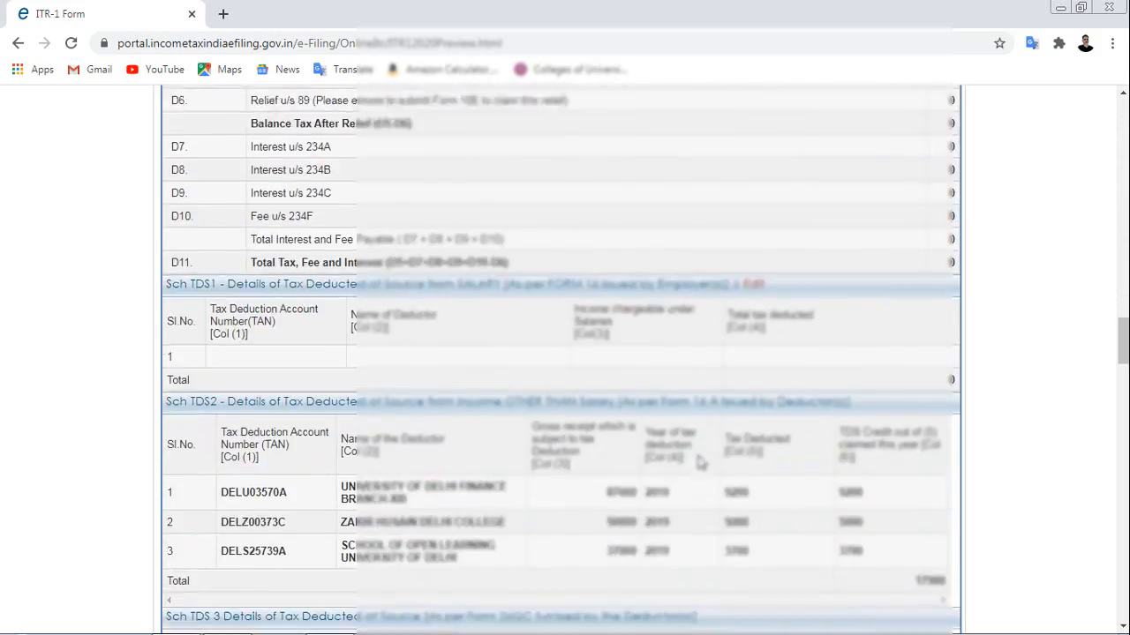
{"action": "scroll", "coordinate": [697, 461], "scroll_direction": "up", "scroll_amount": 15}
{"action": "scroll", "coordinate": [699, 460], "scroll_direction": "up", "scroll_amount": 15}
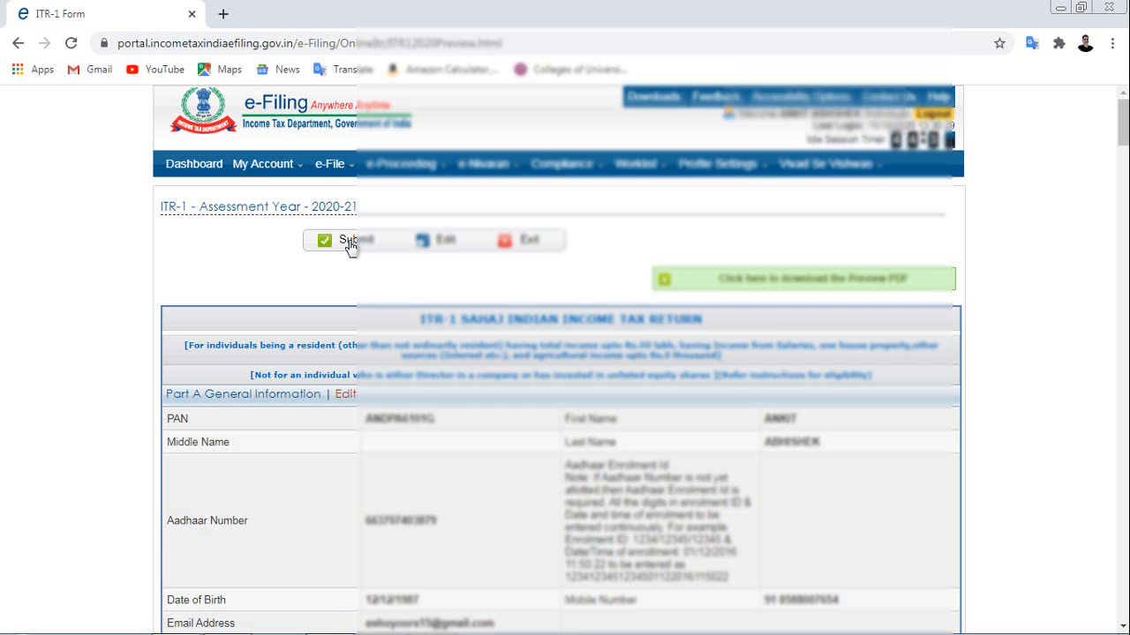
{"action": "left_click", "coordinate": [350, 244]}
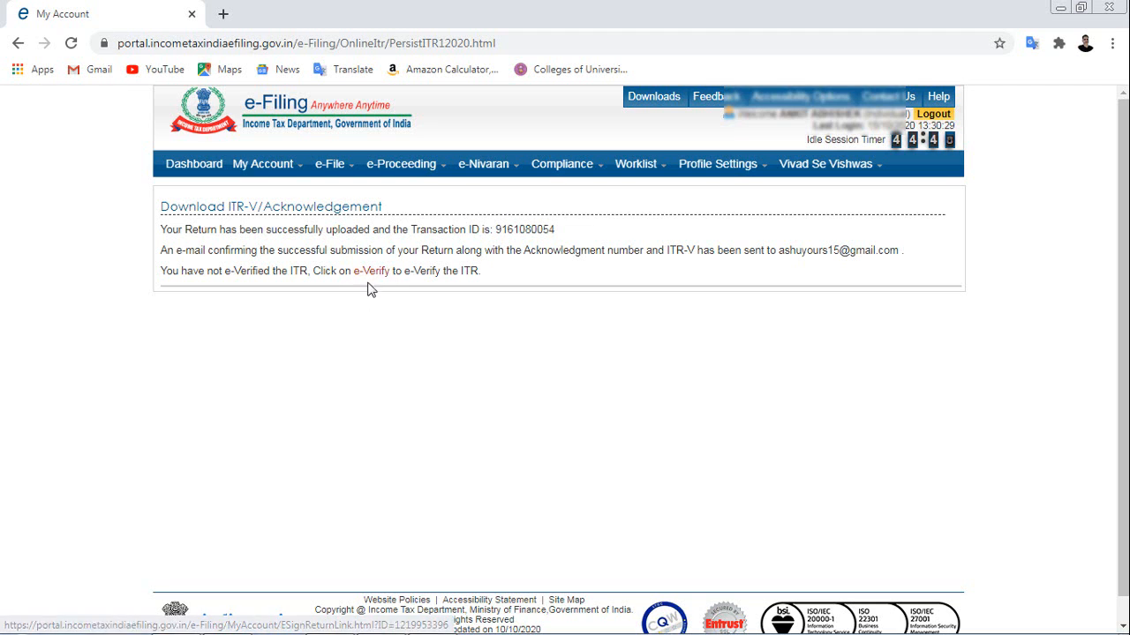
Choose e-Verify from the acknowledgement and pick the AY 2020-21 ITR-1 row to verify.
{"action": "left_click", "coordinate": [372, 273]}
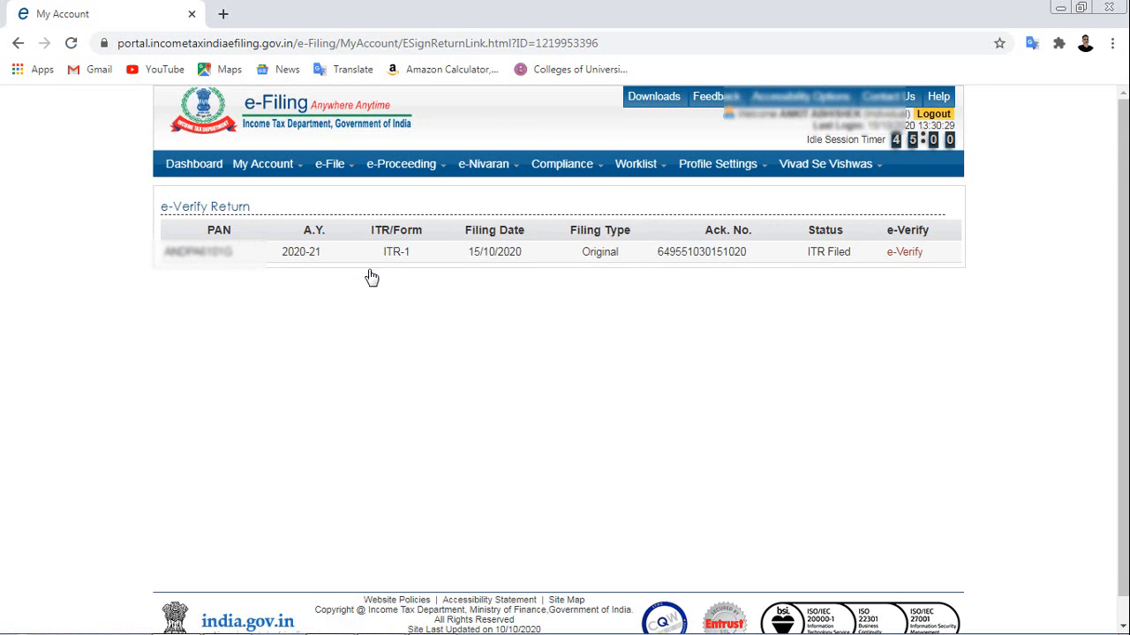
{"action": "left_click", "coordinate": [905, 253]}
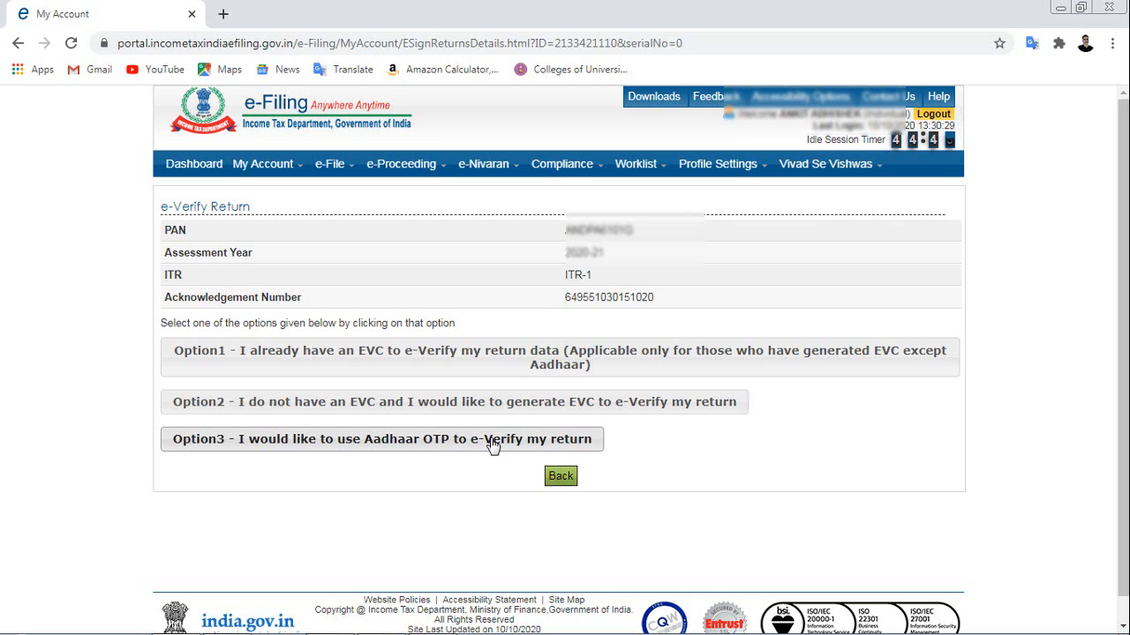
E-verify the return via Aadhaar OTP, consenting to Aadhaar validation and submitting the OTP.
{"action": "left_click", "coordinate": [410, 448]}
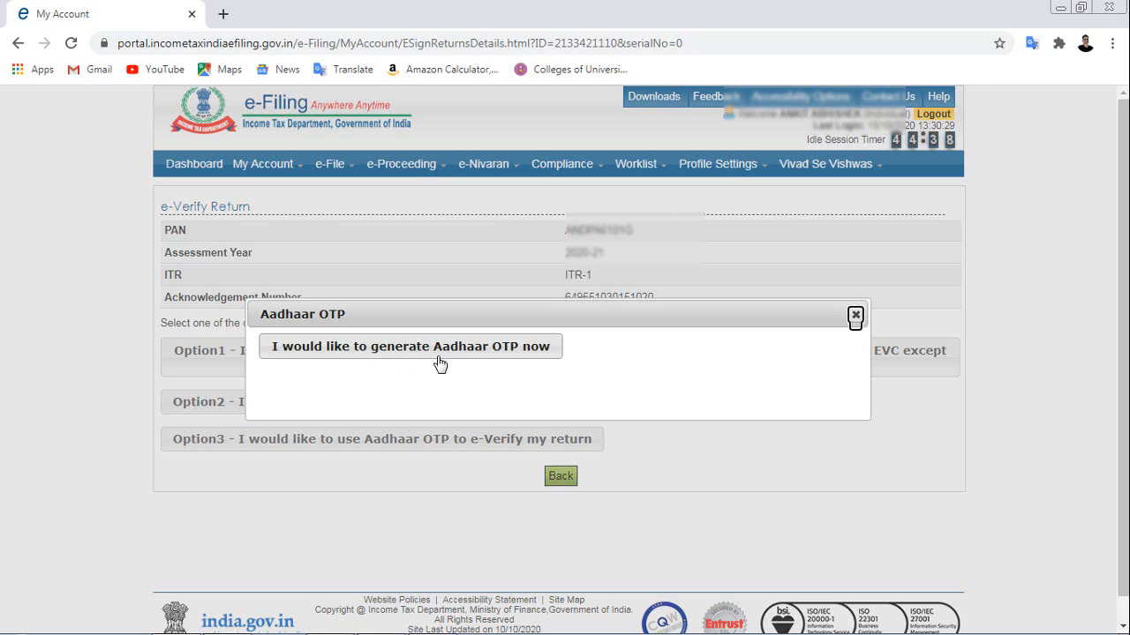
{"action": "left_click", "coordinate": [387, 357]}
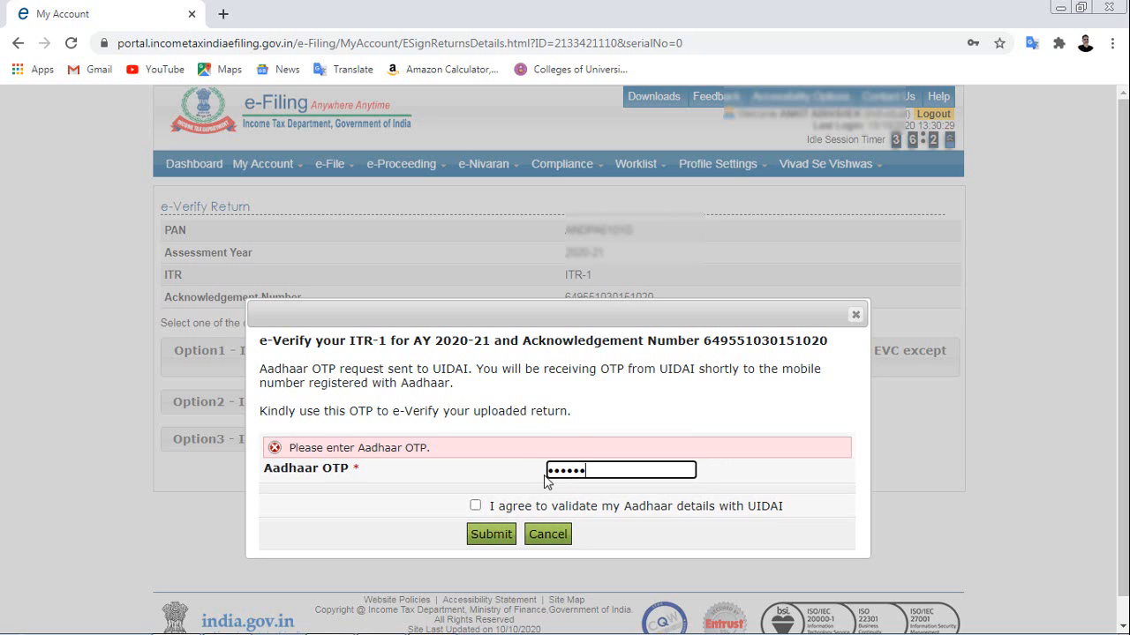
{"action": "left_click", "coordinate": [476, 506]}
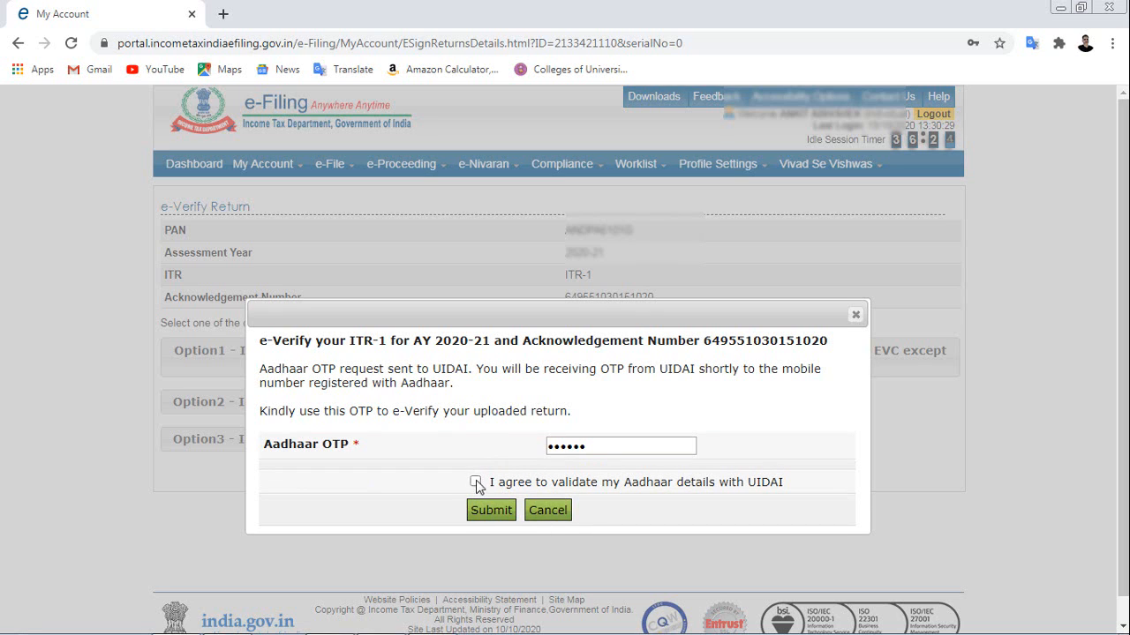
{"action": "left_click", "coordinate": [475, 482]}
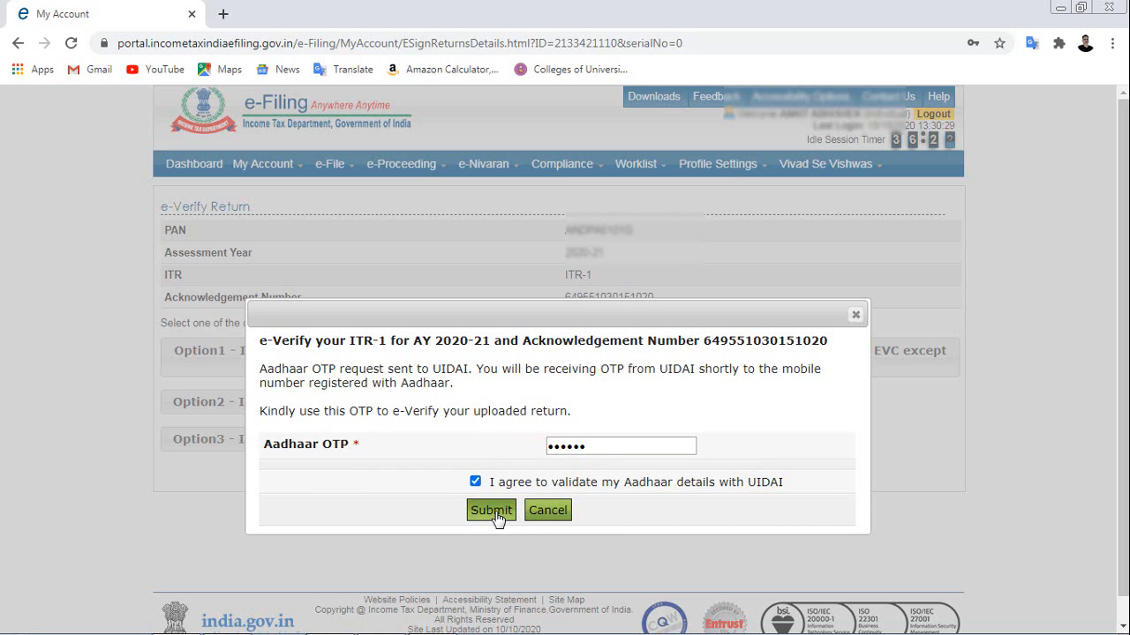
{"action": "left_click", "coordinate": [492, 512]}
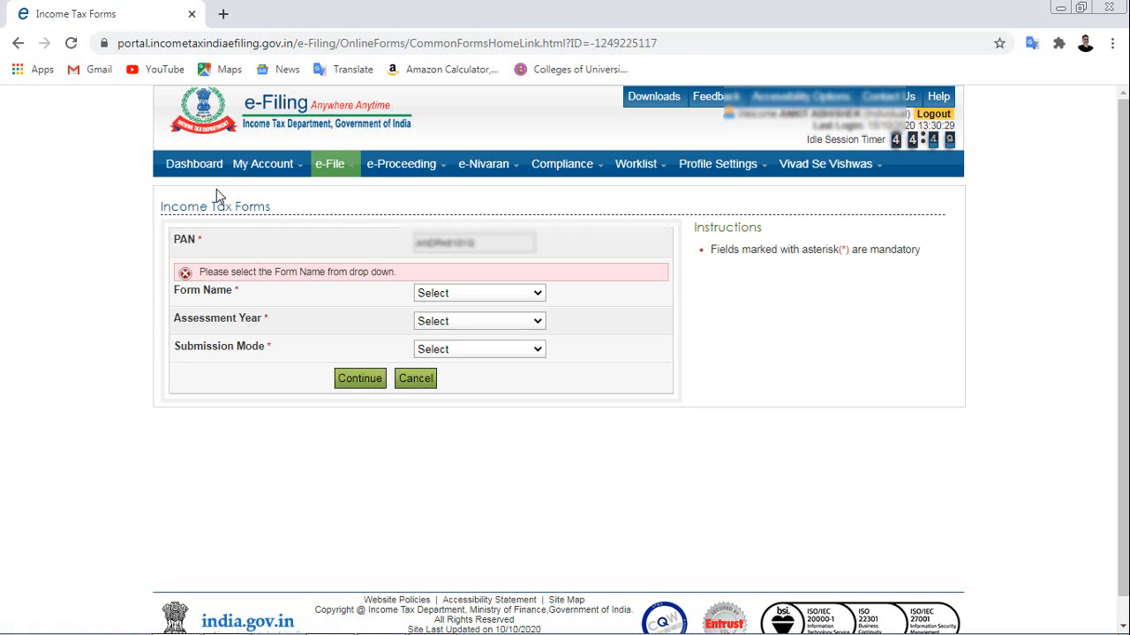
View e-filed IncomeTax Returns under My Account to confirm the ITR-1 is Successfully e-Verified.
{"action": "mouse_move", "coordinate": [261, 169]}
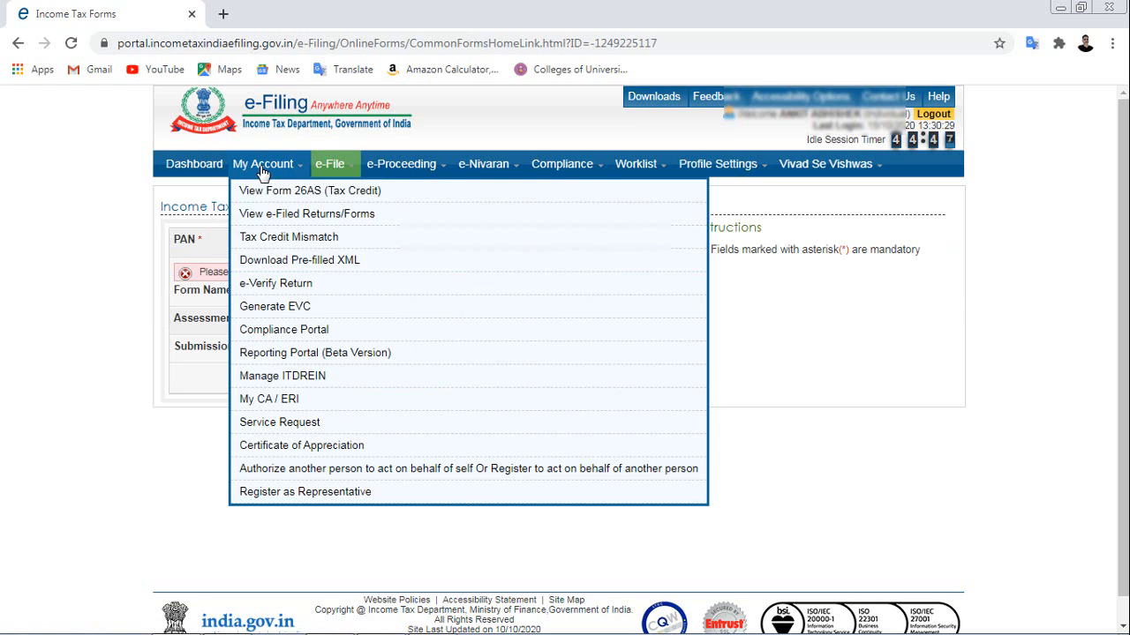
{"action": "left_click", "coordinate": [275, 218]}
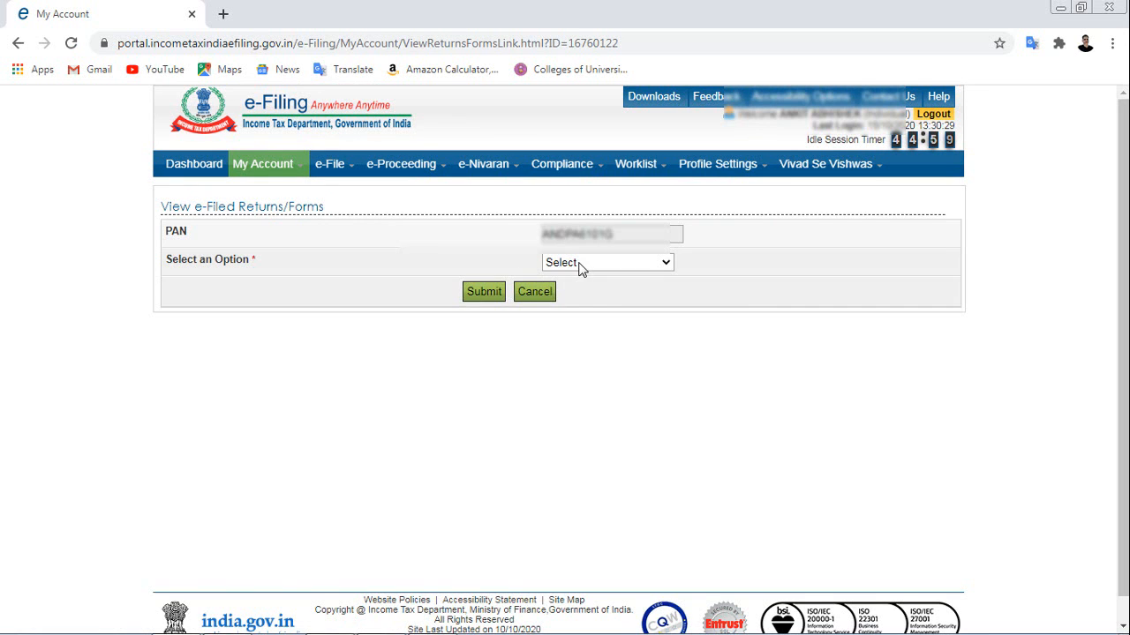
{"action": "left_click", "coordinate": [581, 264]}
{"action": "left_click", "coordinate": [609, 292]}
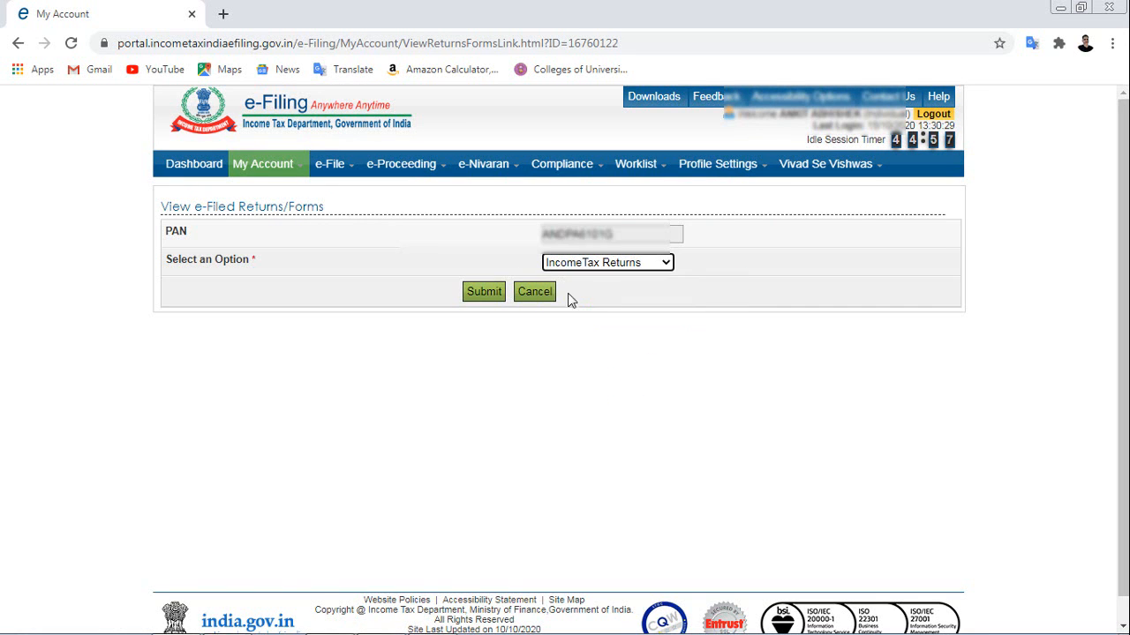
{"action": "left_click", "coordinate": [473, 300]}
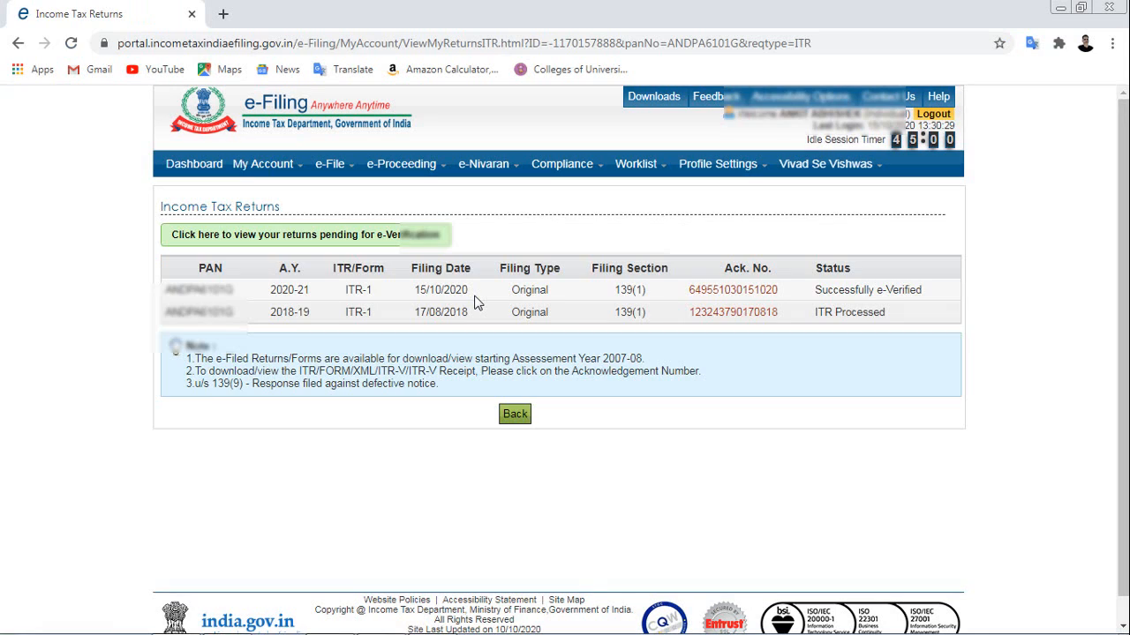